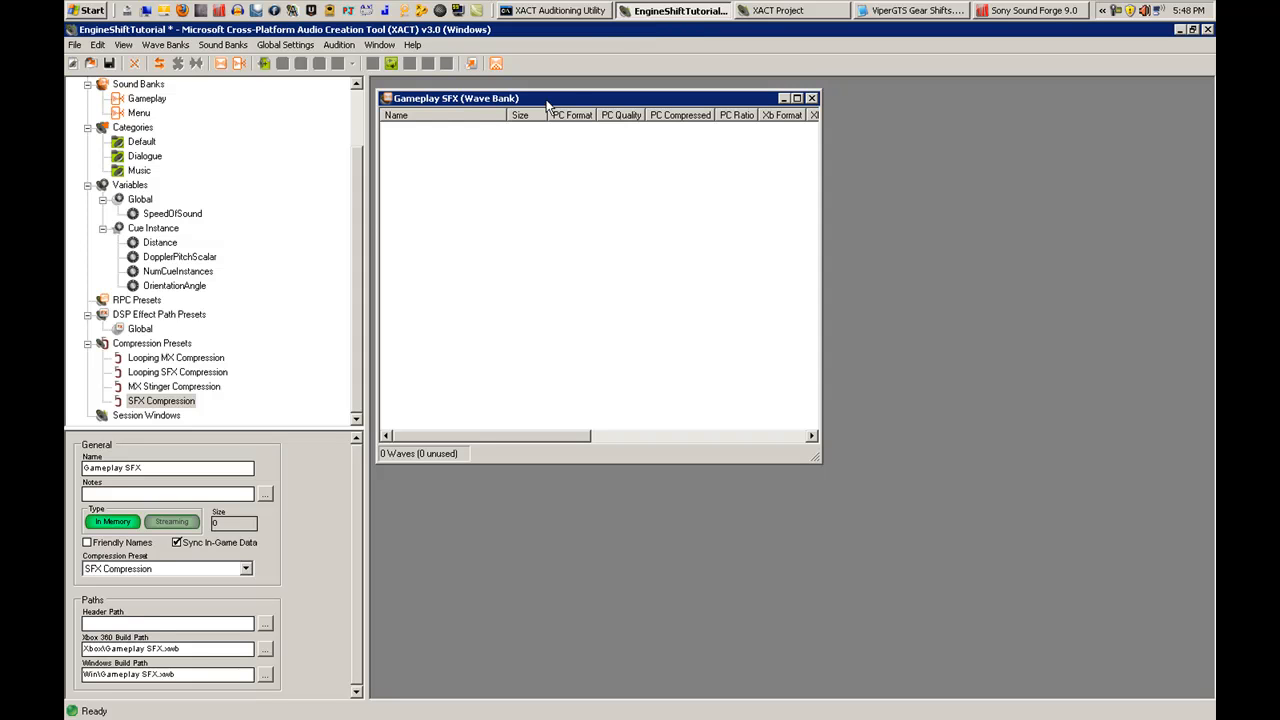
- Insert the wave file SFX_ViperGTS_EngineLoop.wav from the SFX folder into the Gameplay SFX wave bank
drag(355, 235, 368, 168)
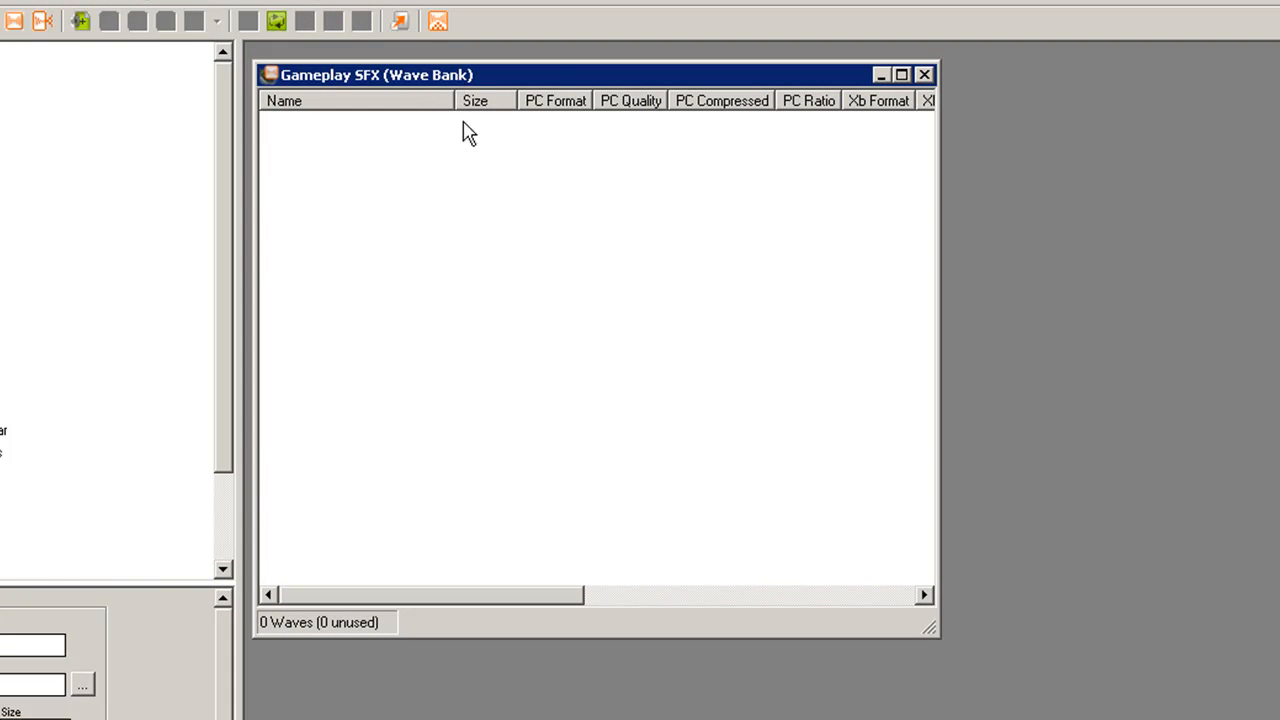
right_click(371, 152)
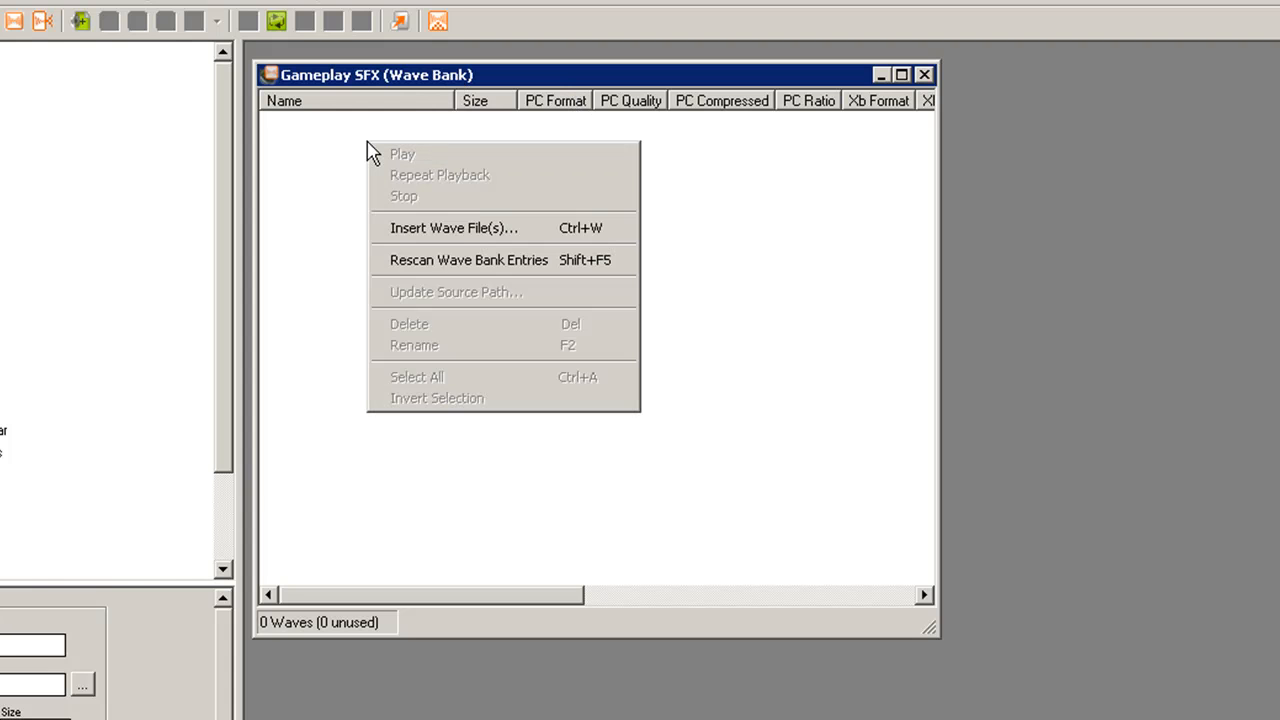
click(497, 230)
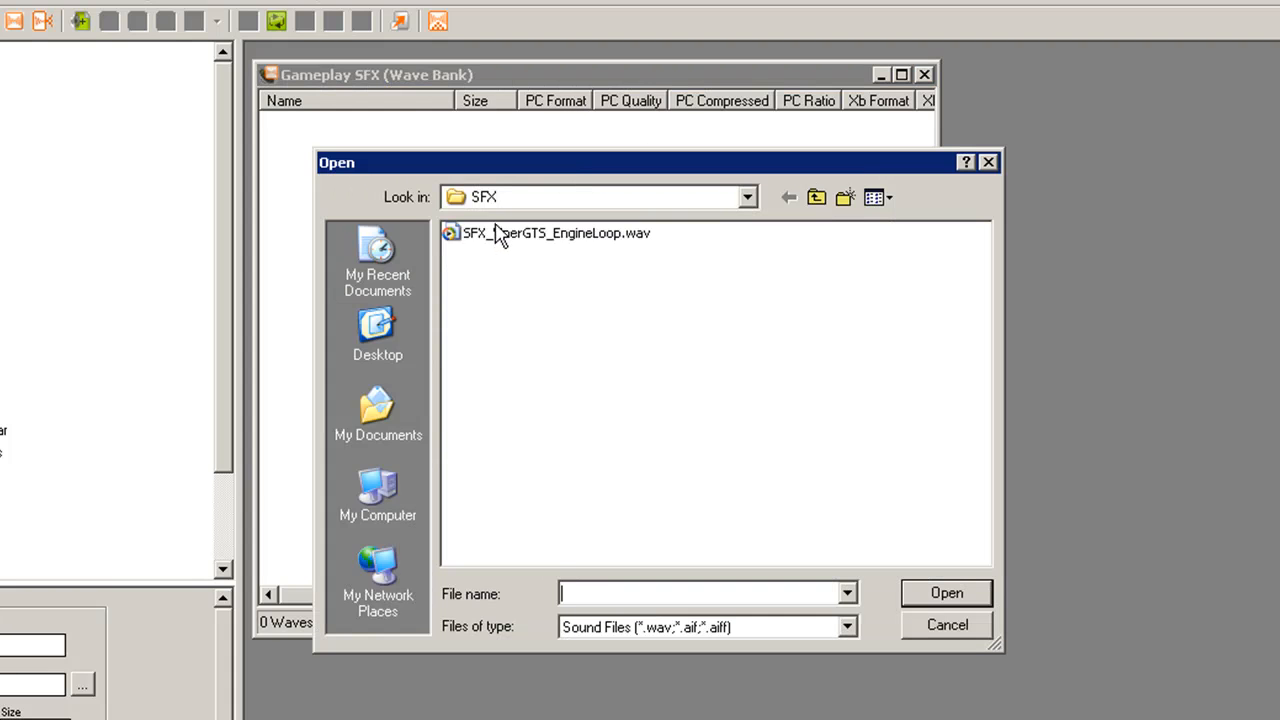
click(817, 200)
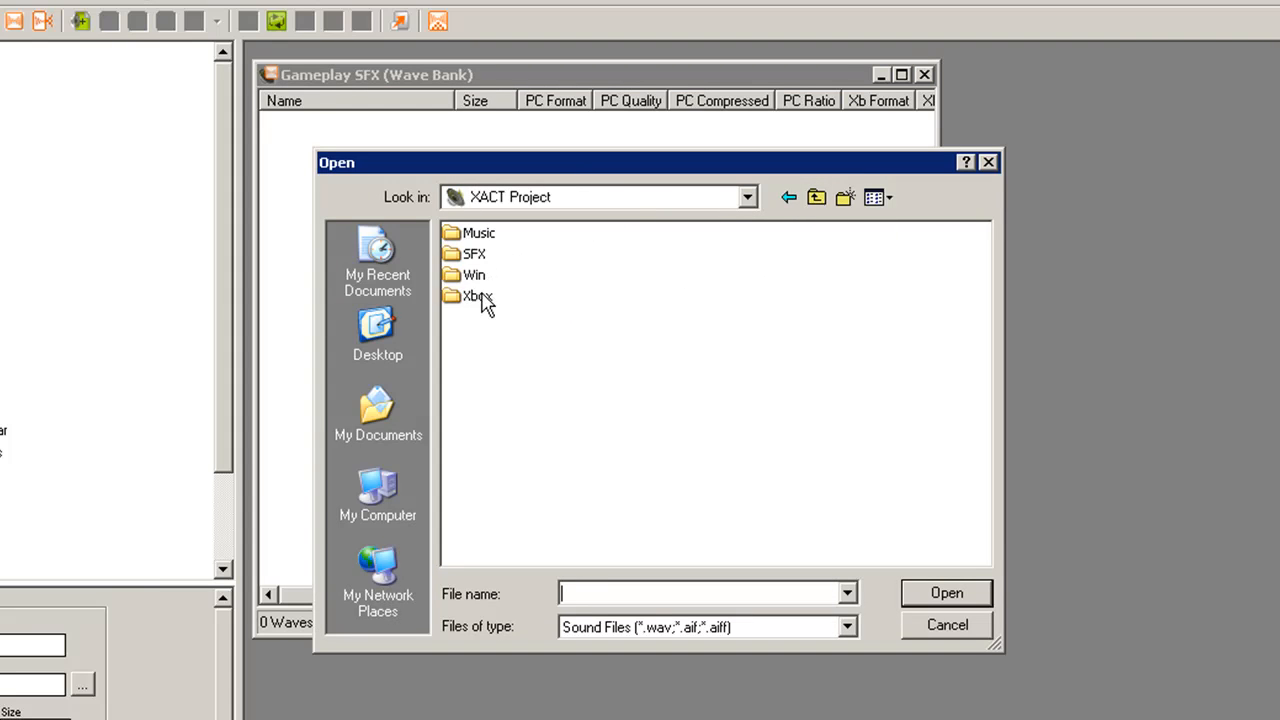
double_click(474, 256)
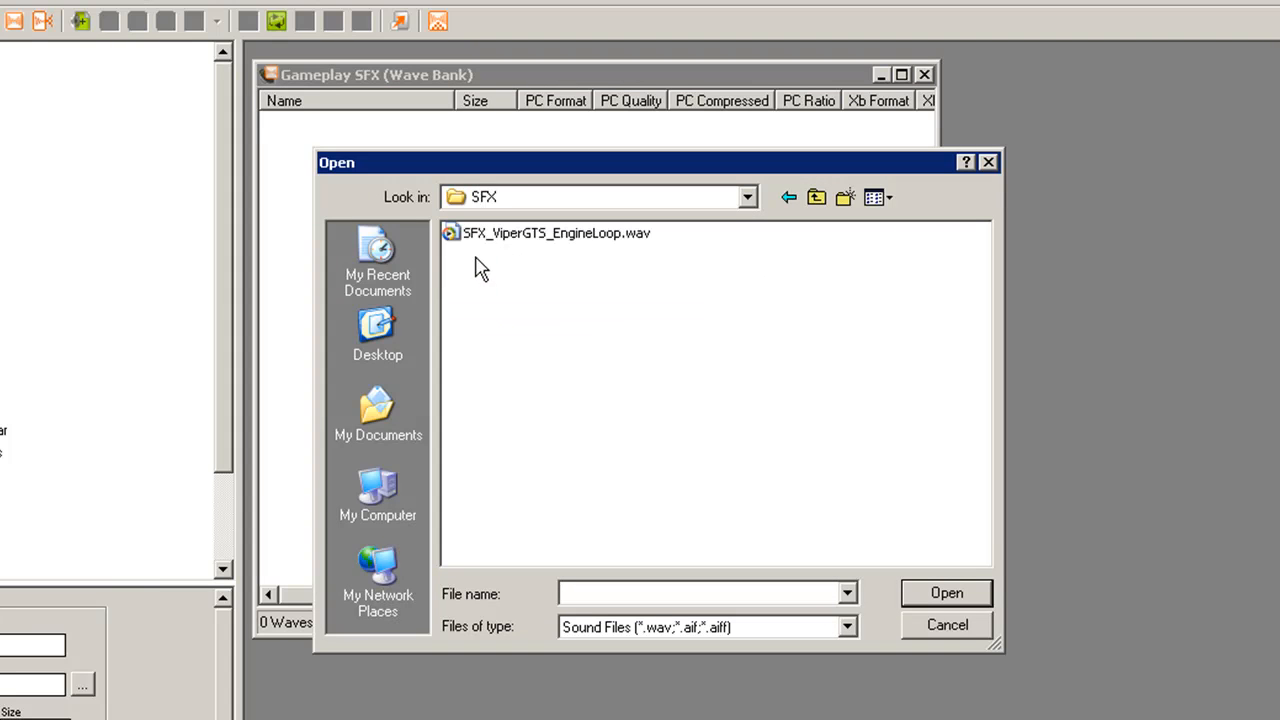
click(528, 238)
click(945, 593)
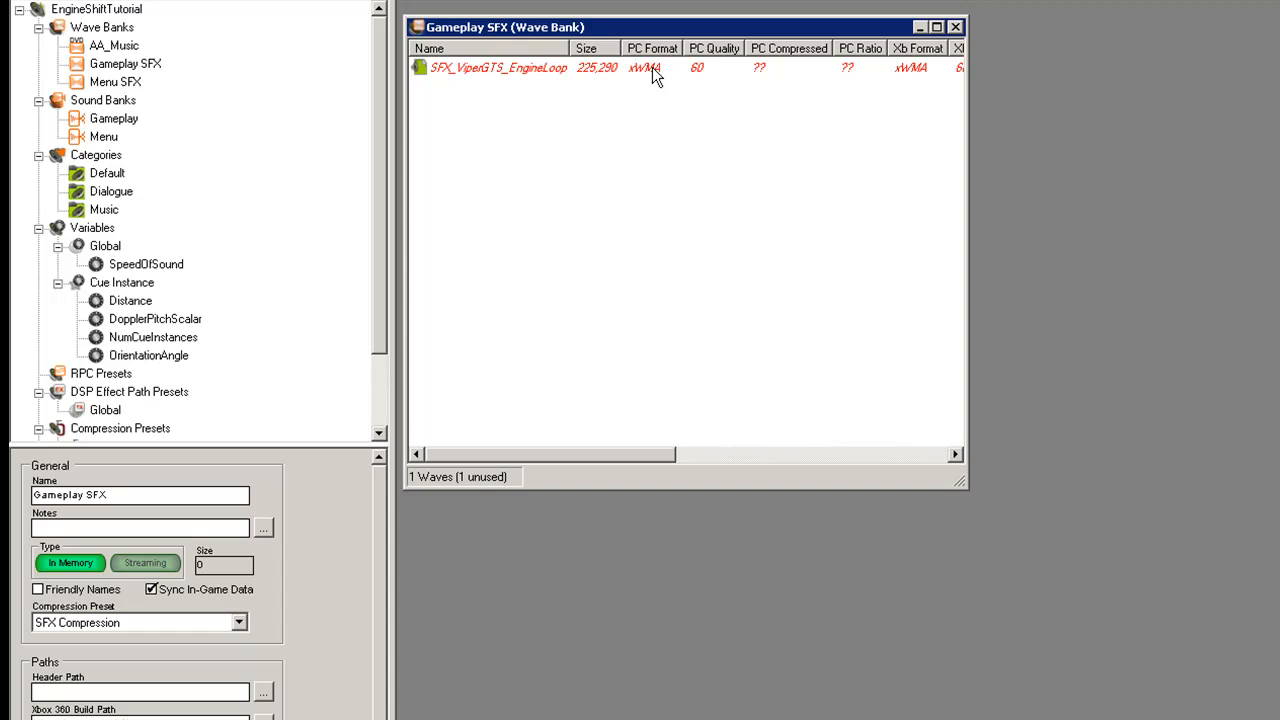
- Assign the Looping SFX Compression preset to the SFX_ViperGTS_EngineLoop wave
click(564, 67)
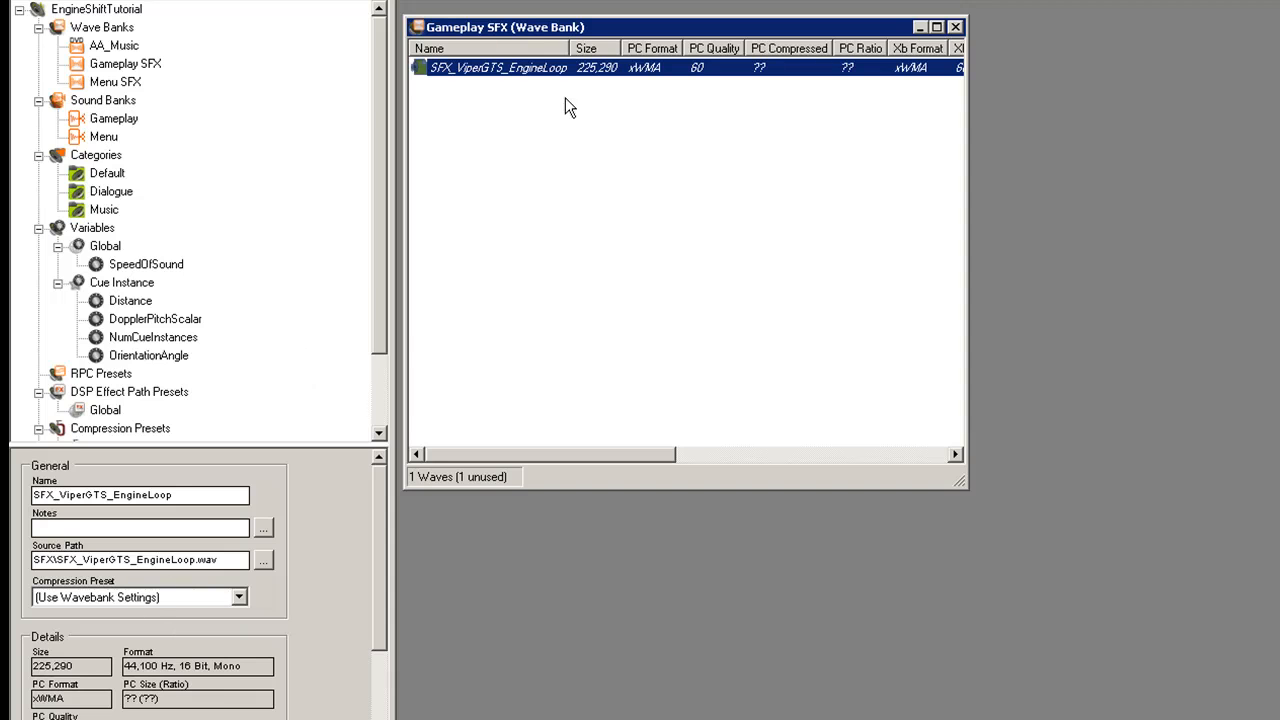
click(239, 598)
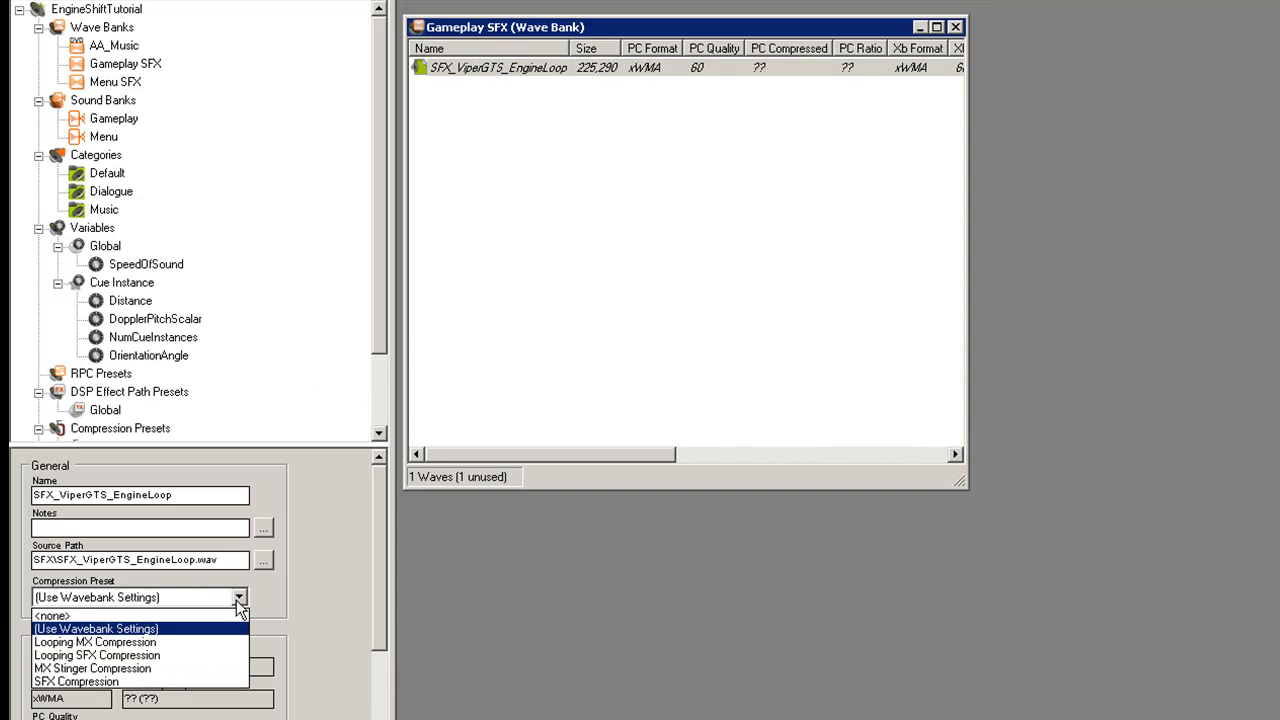
click(149, 656)
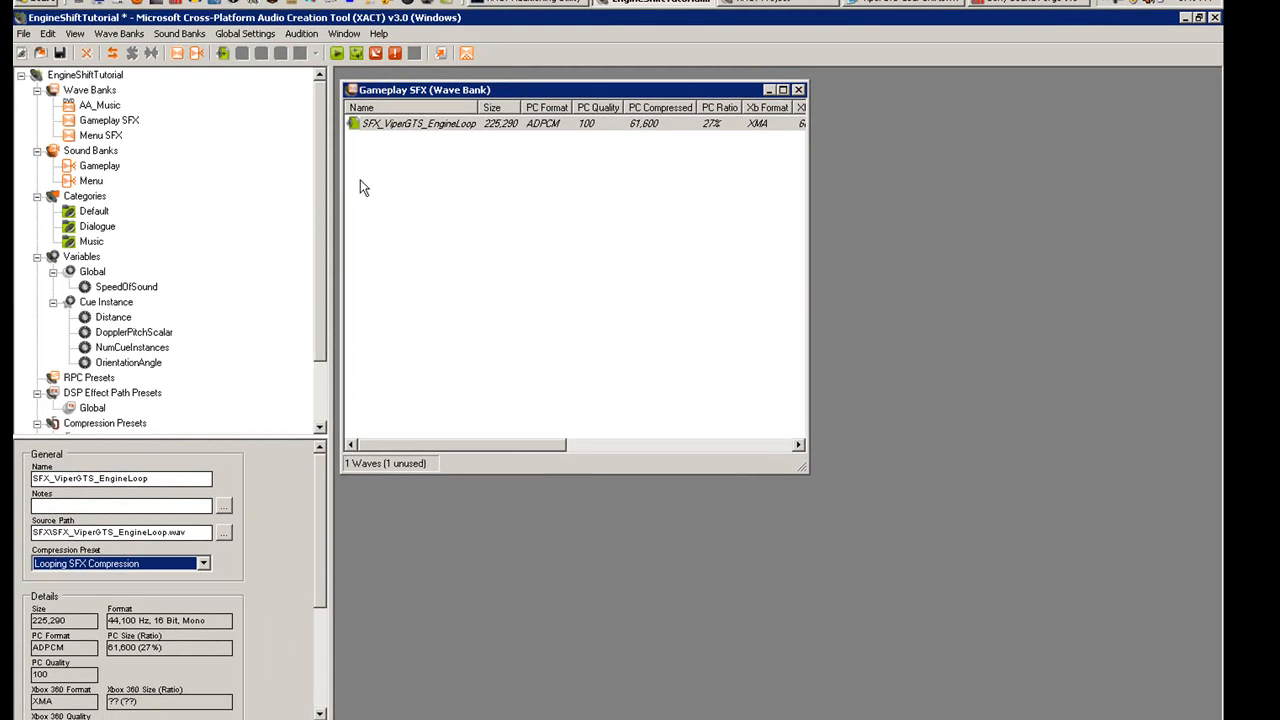
- Open the Gameplay sound bank beside the wave bank and enlarge its window in width and height
double_click(97, 167)
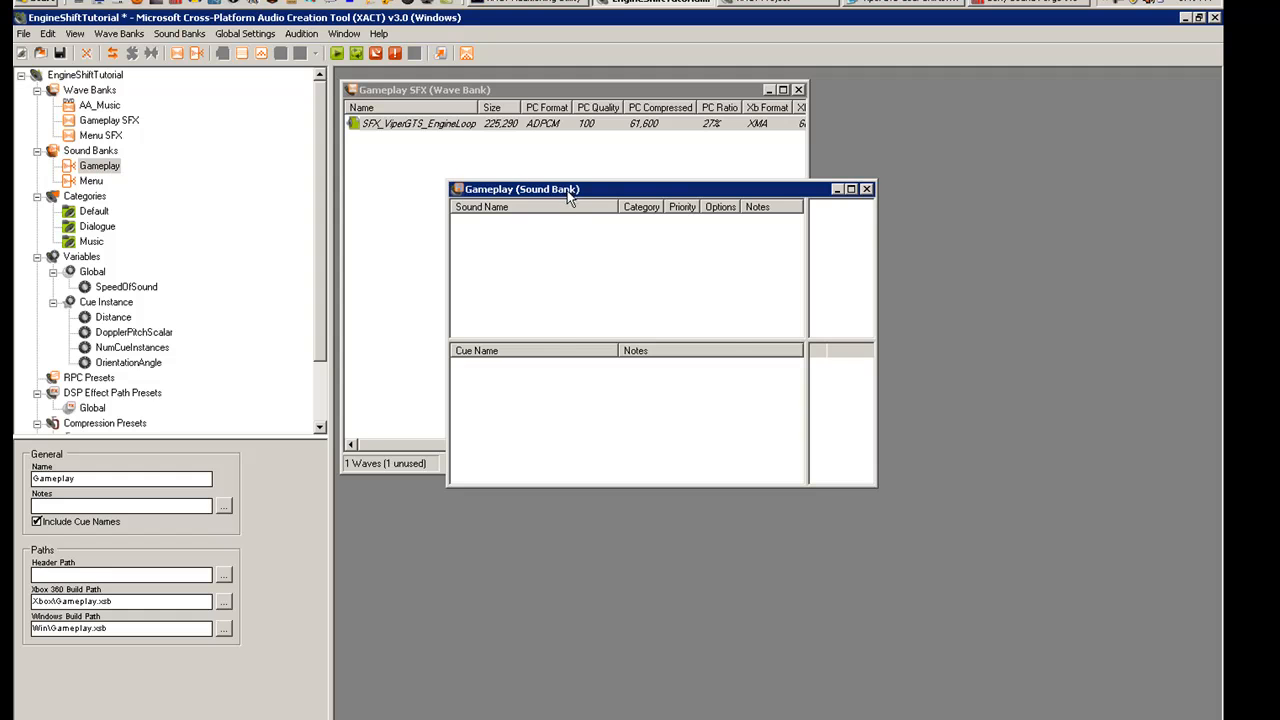
drag(567, 193, 681, 153)
drag(988, 243, 1178, 244)
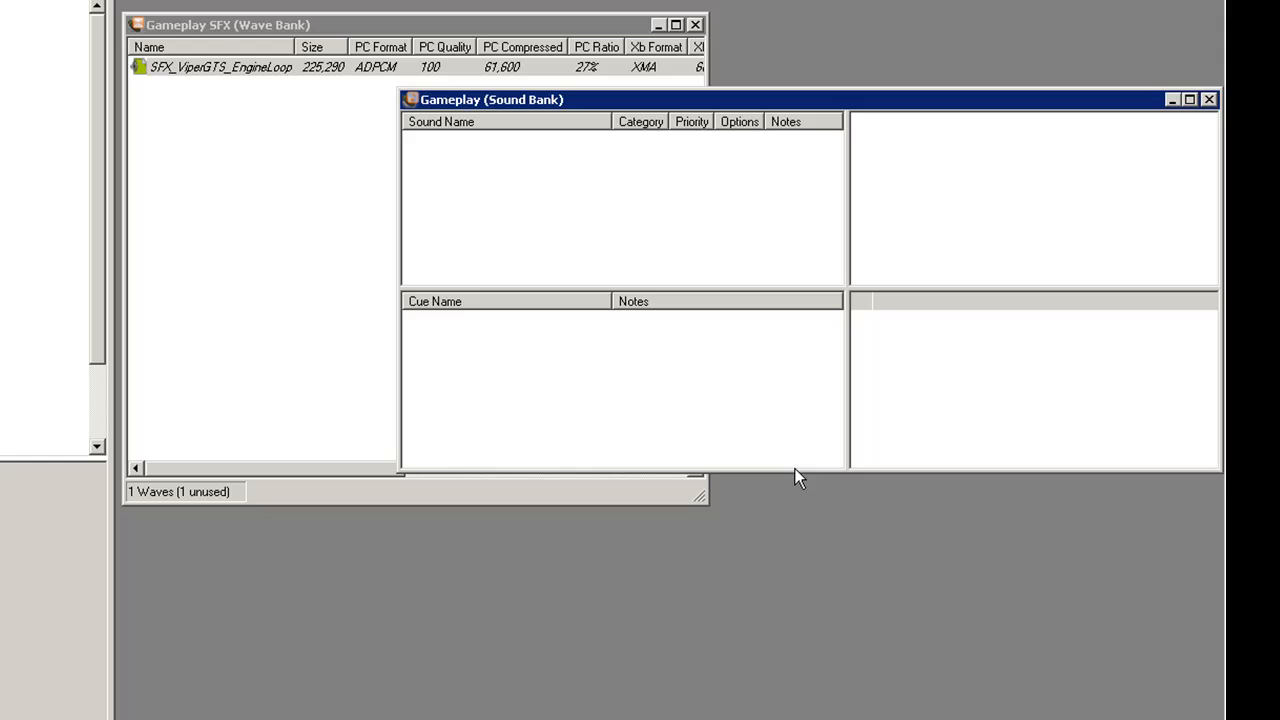
drag(879, 447, 879, 447)
drag(795, 470, 796, 668)
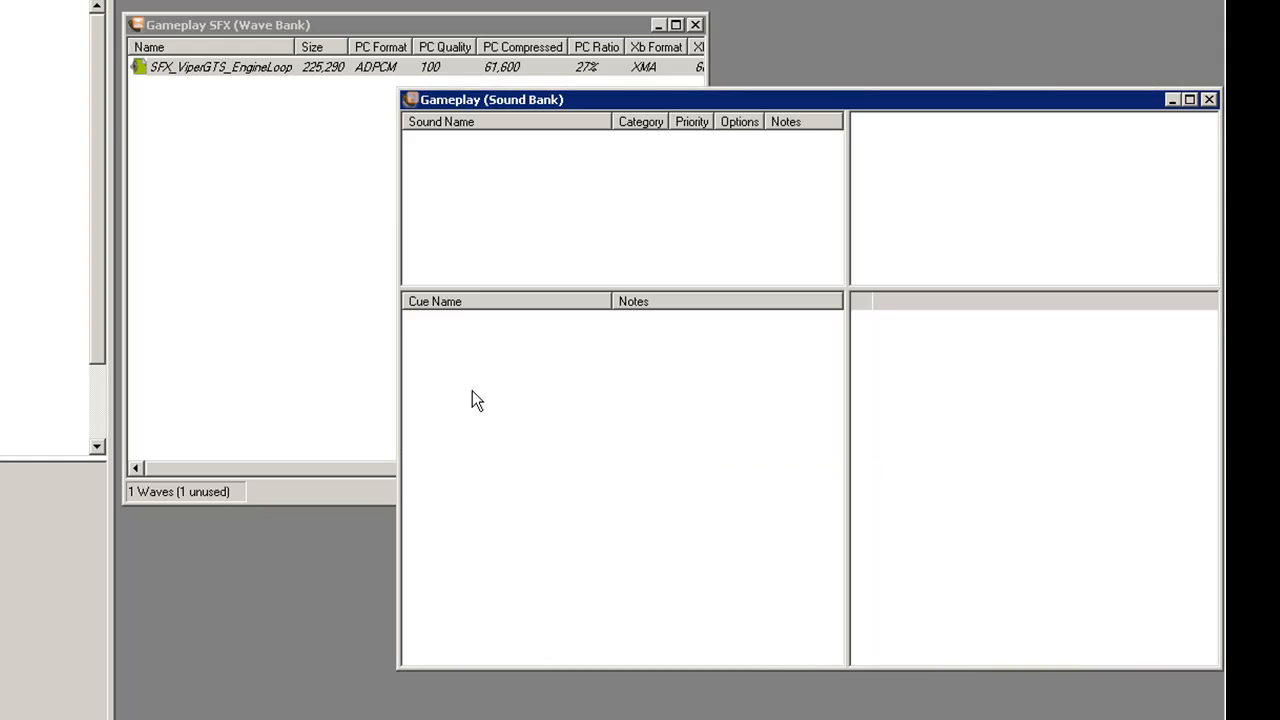
- Add the SFX_ViperGTS_EngineLoop wave to the Gameplay sound bank four times as separate sounds
click(241, 69)
drag(247, 71, 745, 170)
click(749, 99)
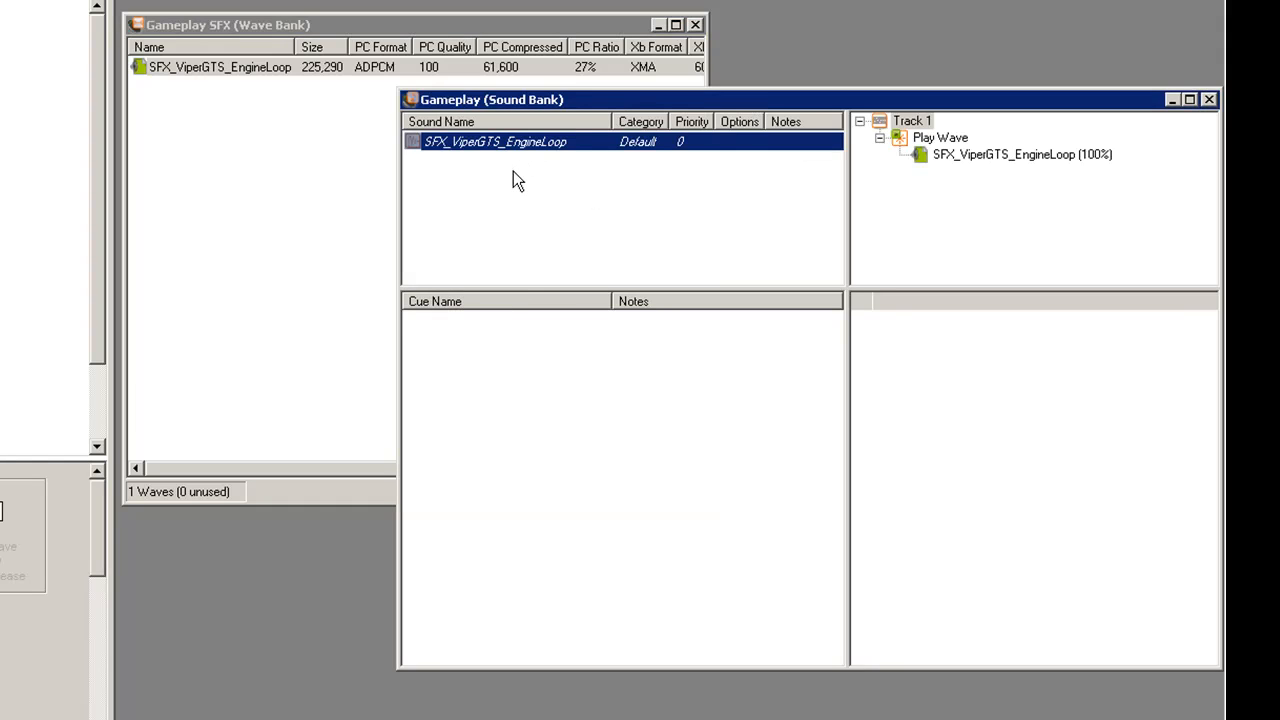
click(532, 143)
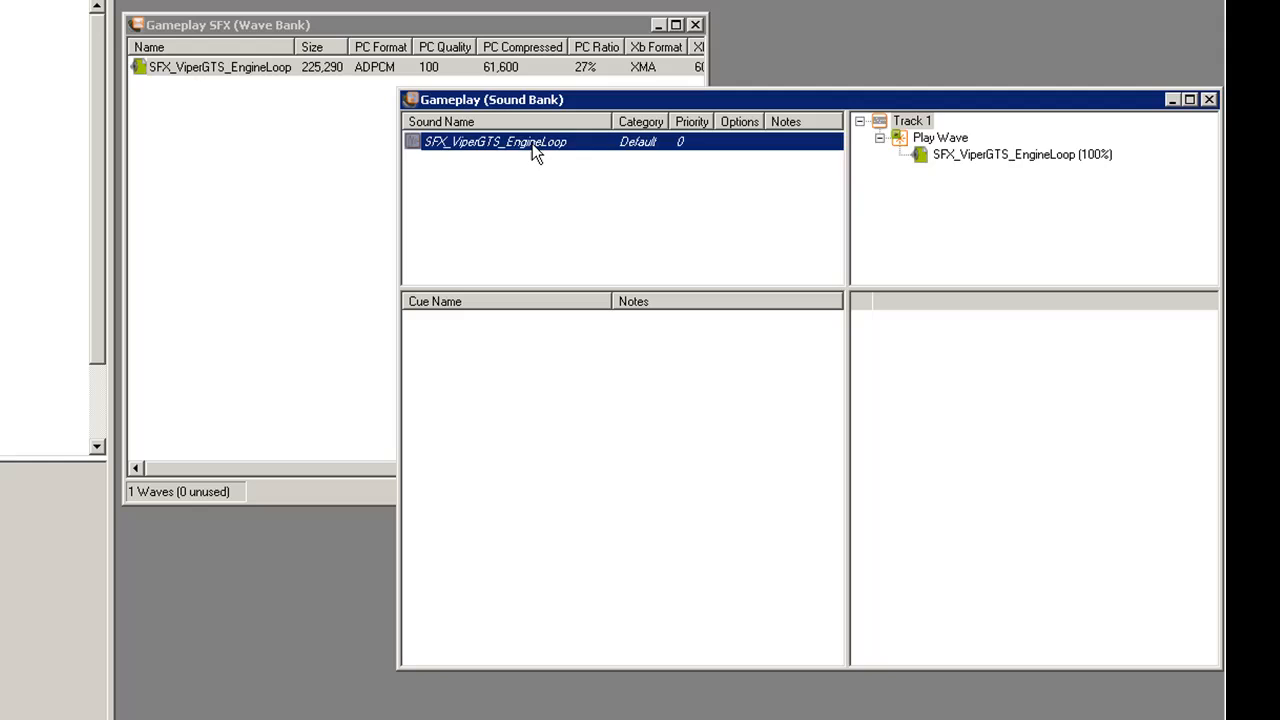
click(450, 156)
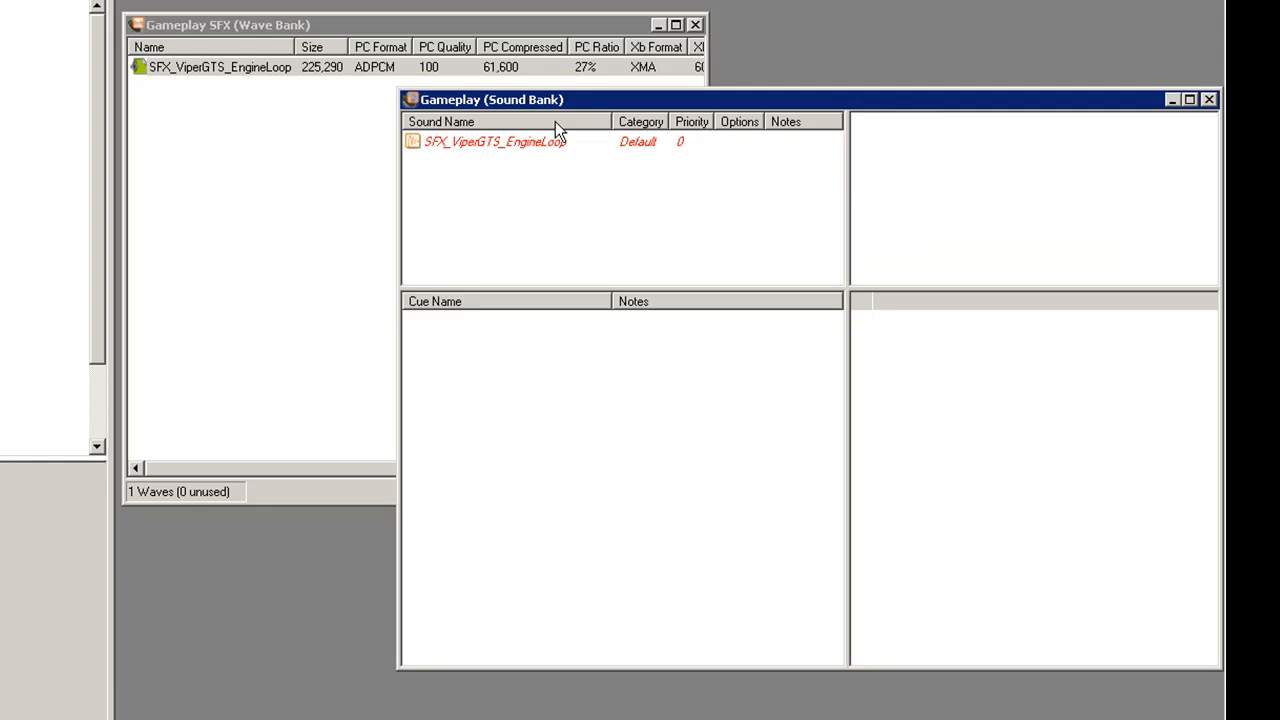
click(250, 97)
click(265, 70)
drag(280, 75, 732, 200)
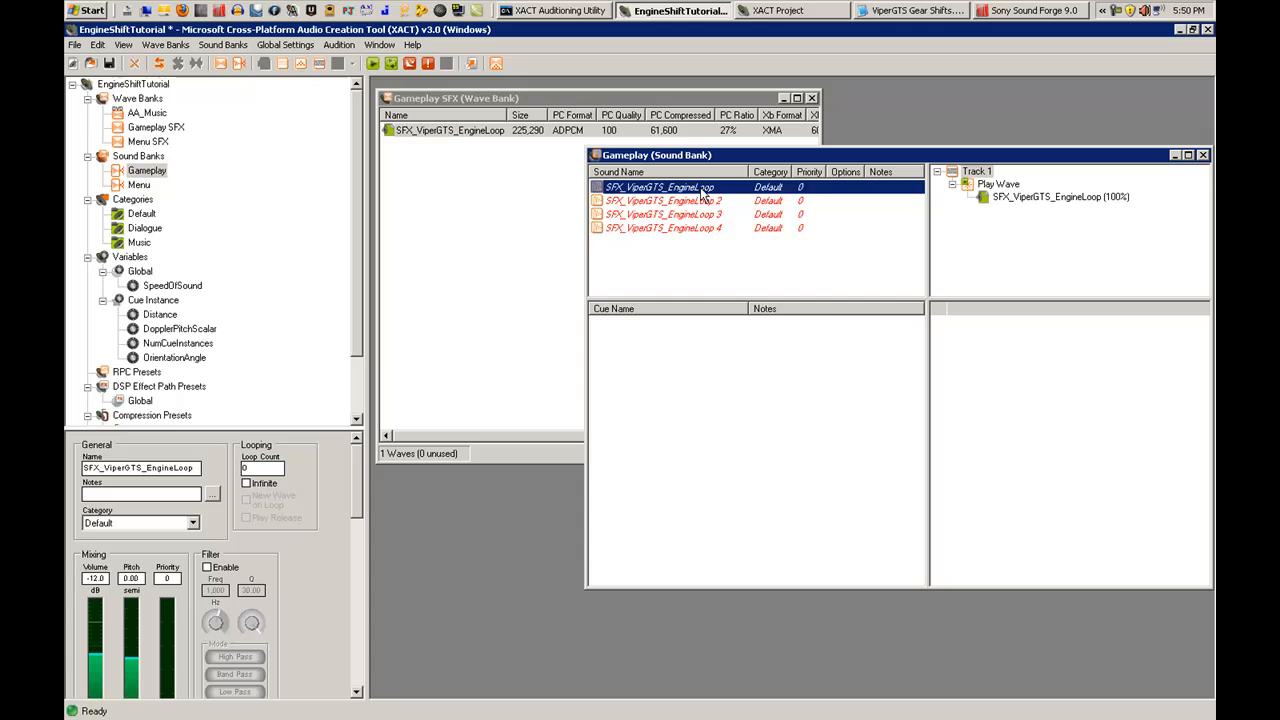
- Rename the first sound in the Gameplay sound bank as SFX_ViperGTS_EngineLoop 1
right_click(702, 188)
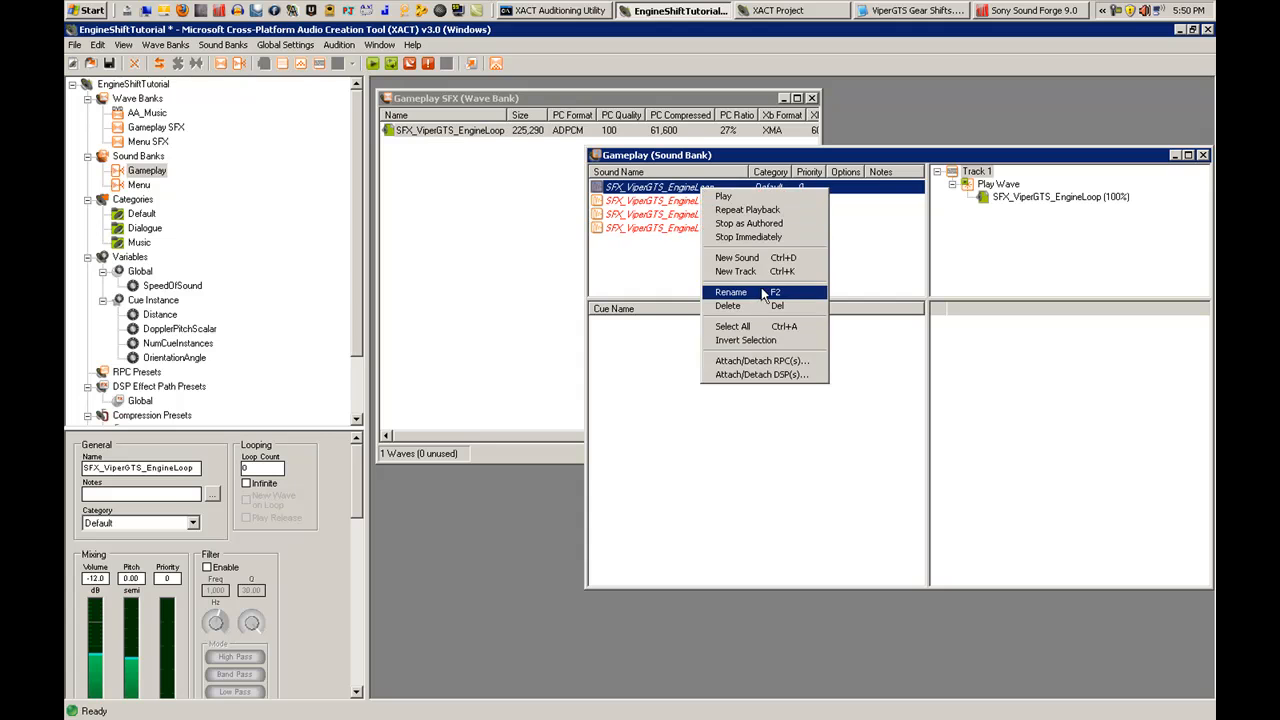
click(764, 293)
key(End)
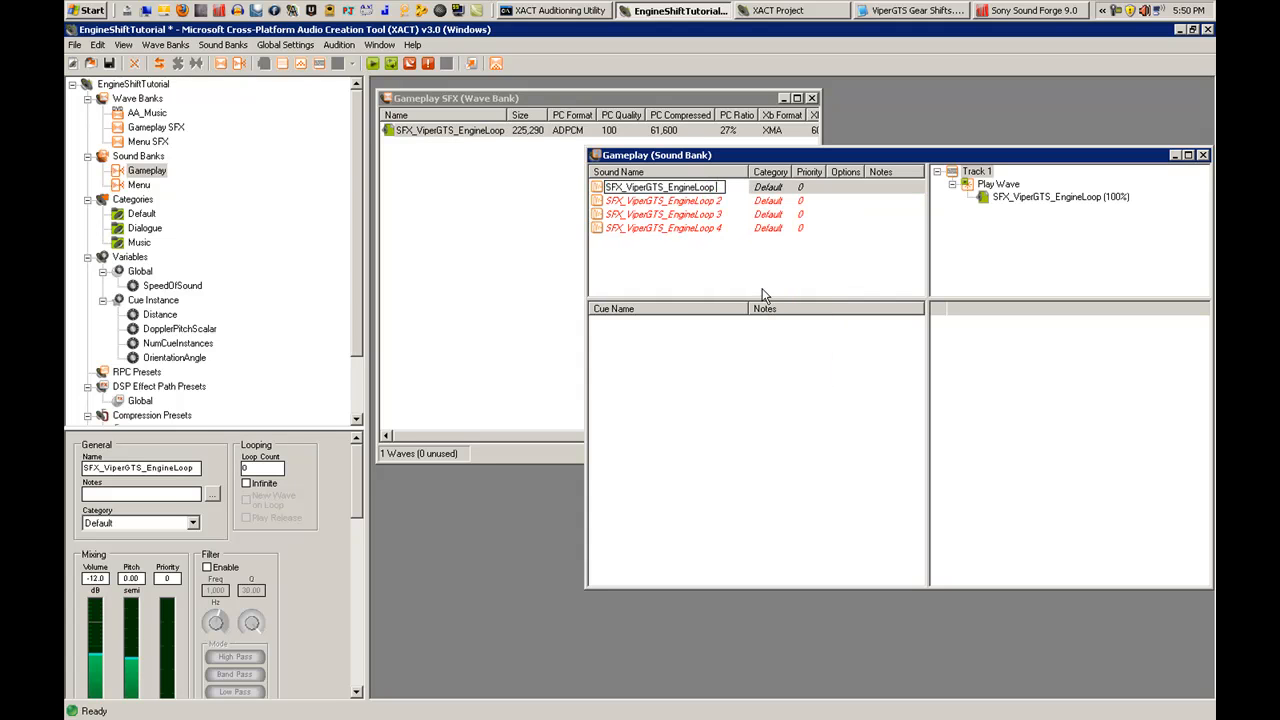
key(Return)
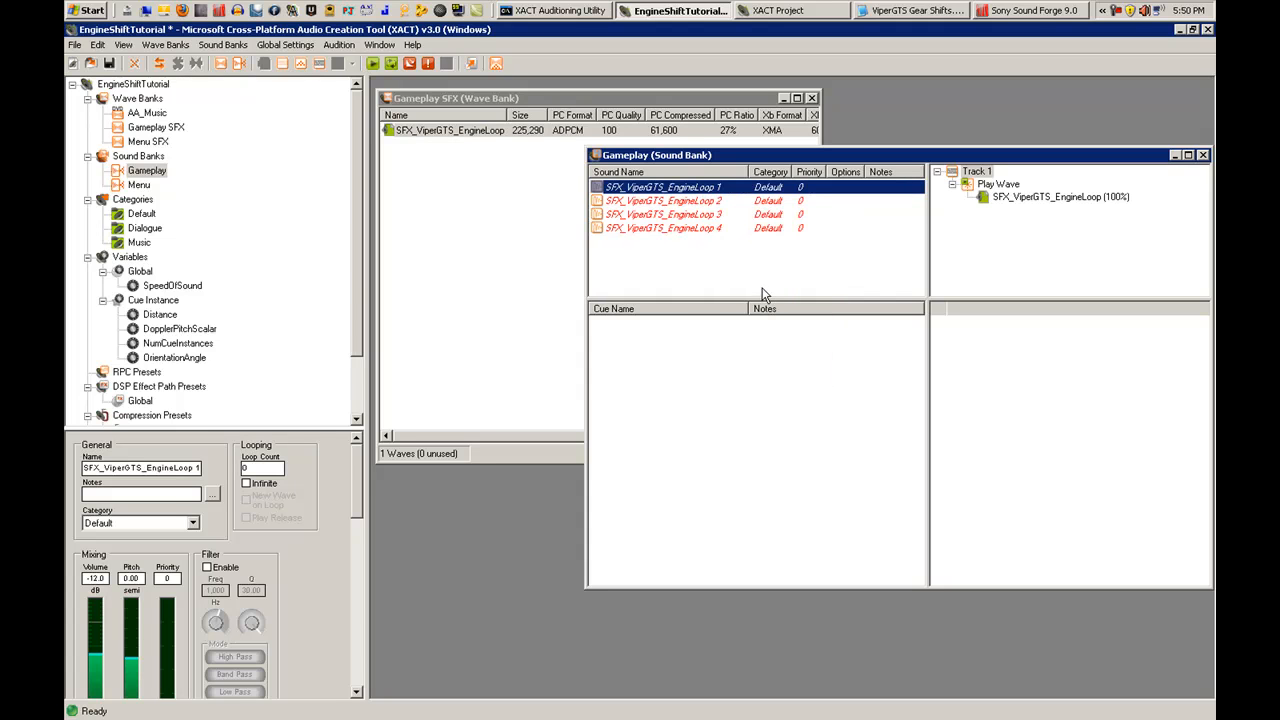
- Create cues from all four engine loop sounds and select the SFX_ViperGTS_EngineLoop 1 sound
click(675, 268)
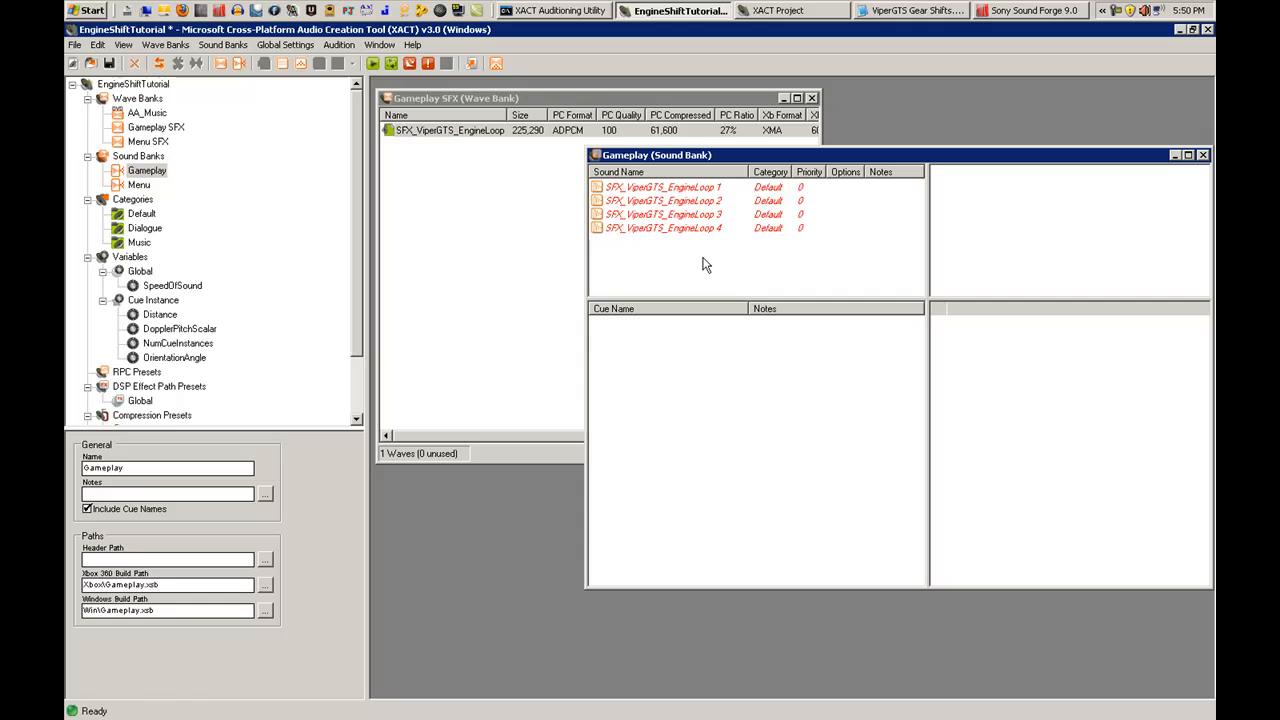
drag(714, 260, 663, 343)
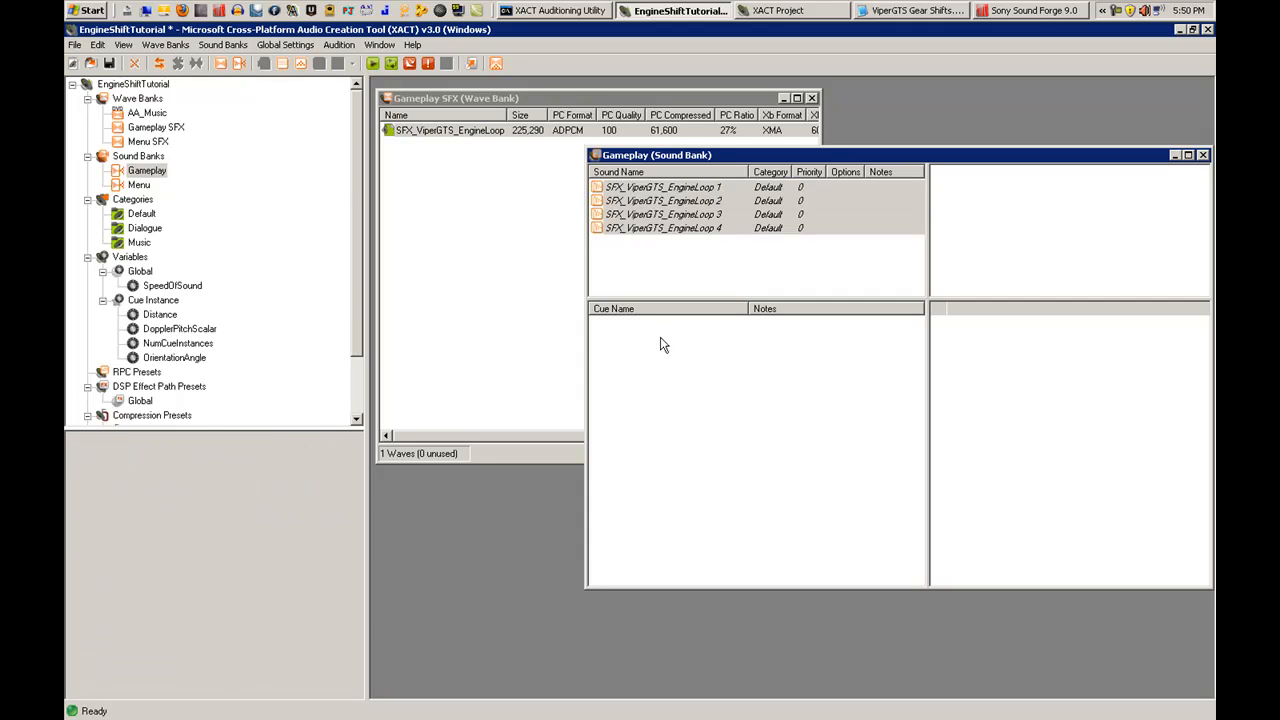
click(684, 401)
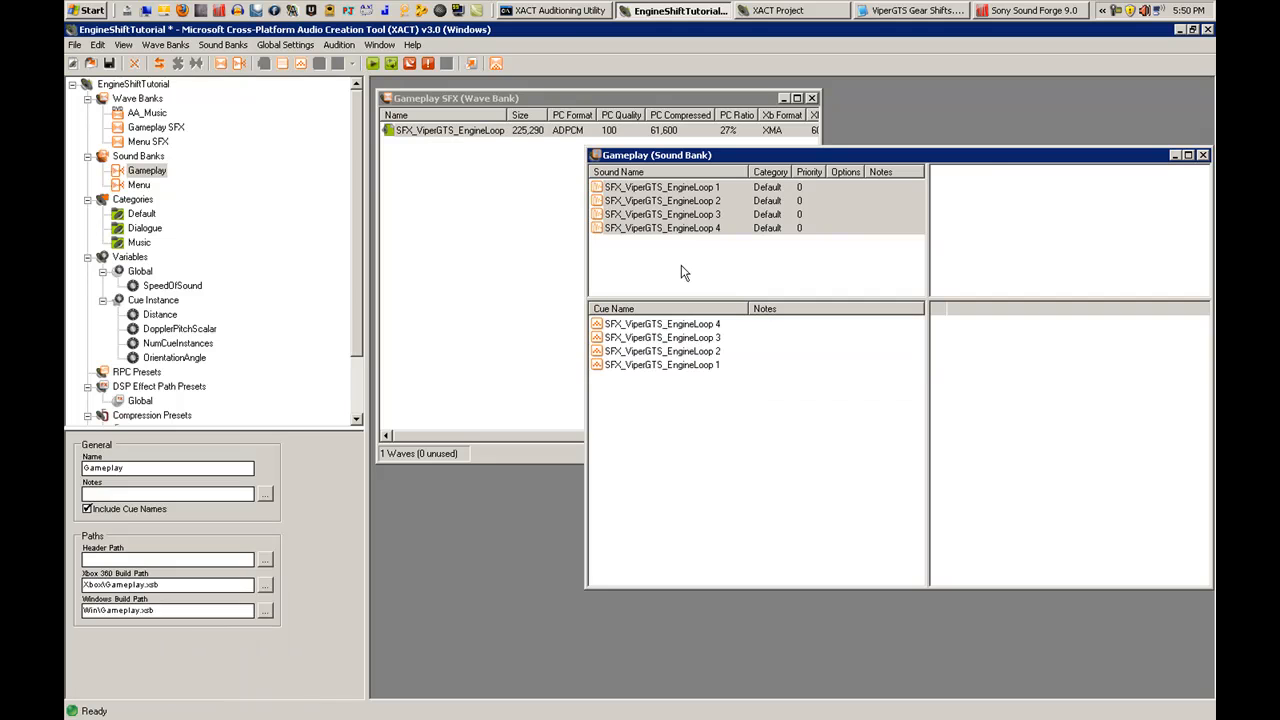
click(677, 189)
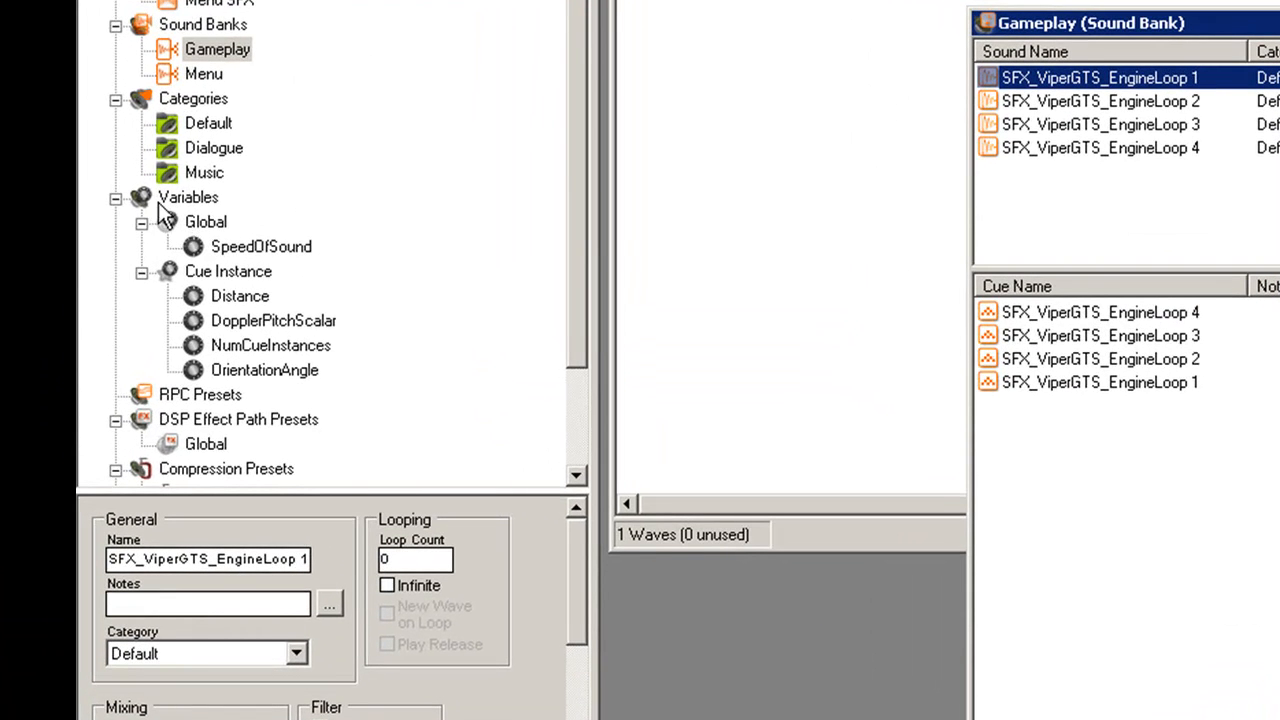
- Create a new cue instance variable named ViperGTS_Speed
click(116, 199)
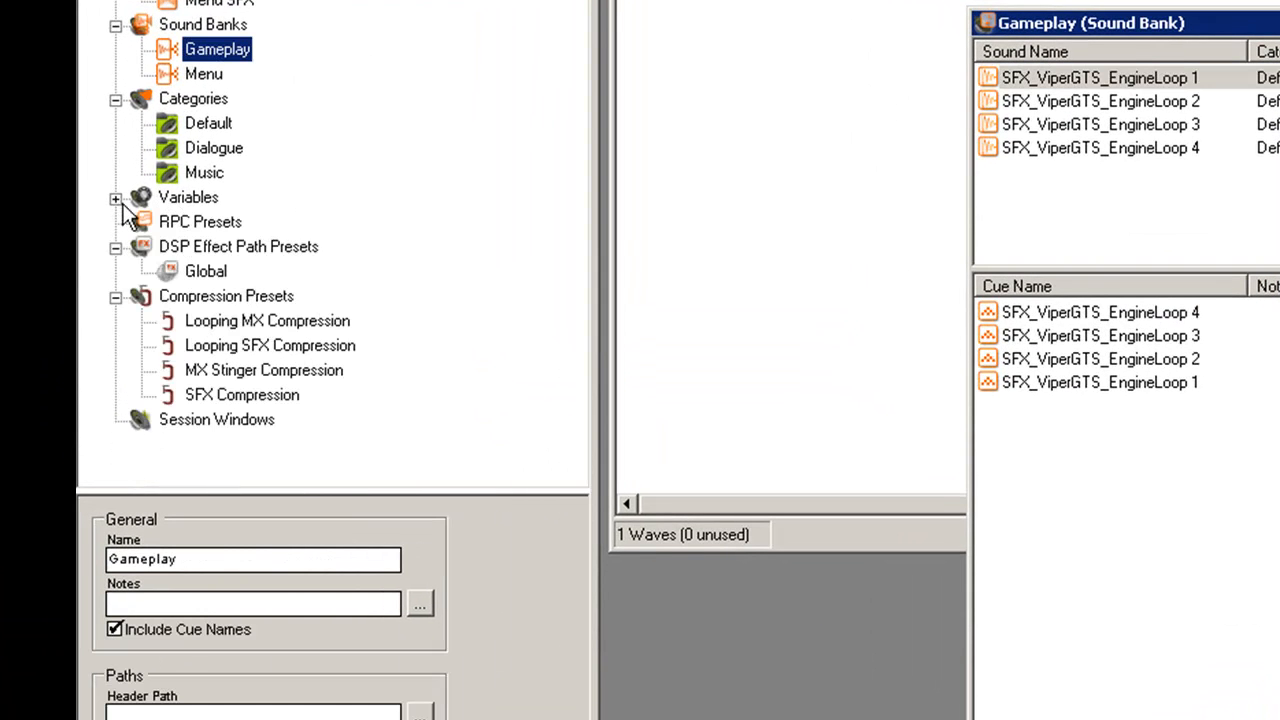
click(116, 199)
click(224, 275)
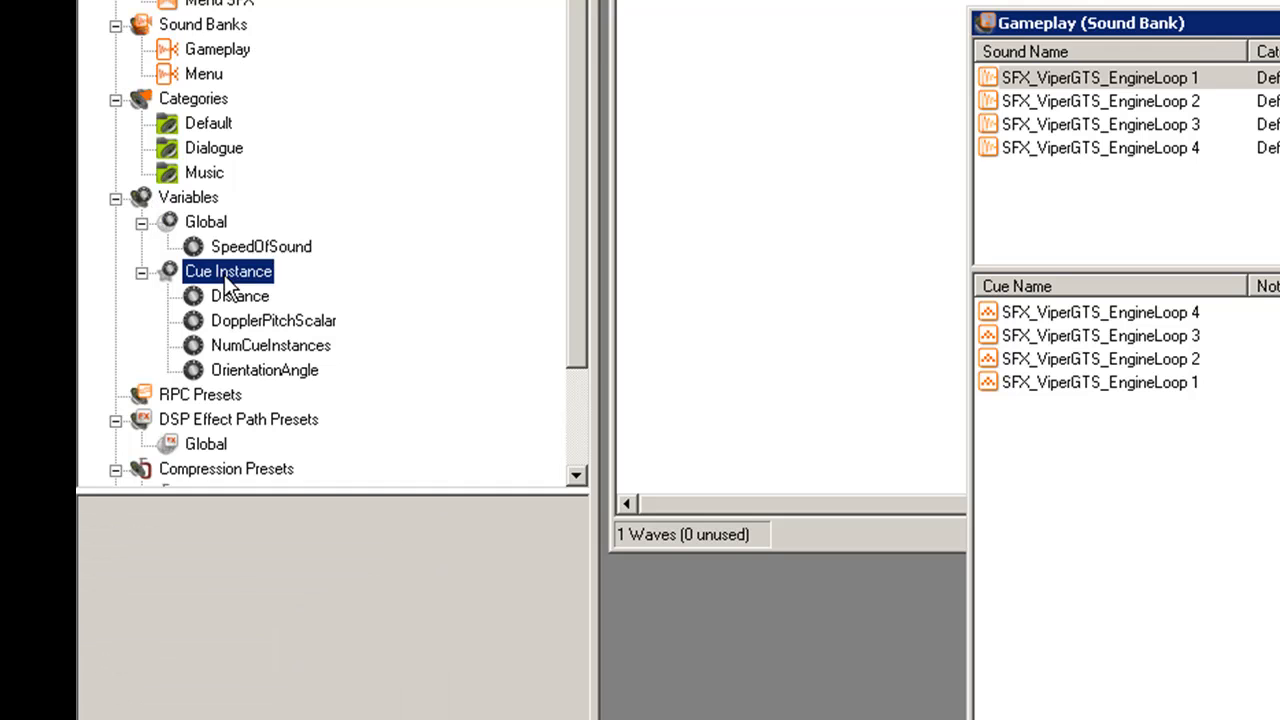
right_click(238, 275)
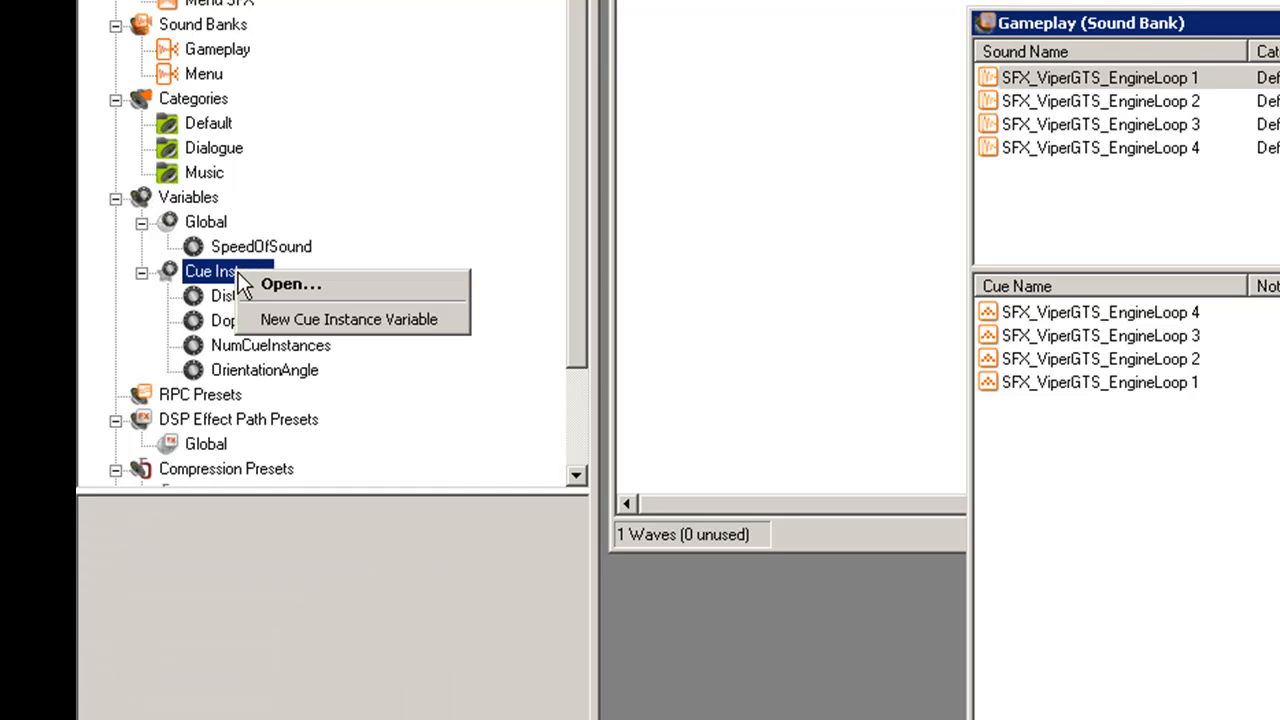
click(335, 320)
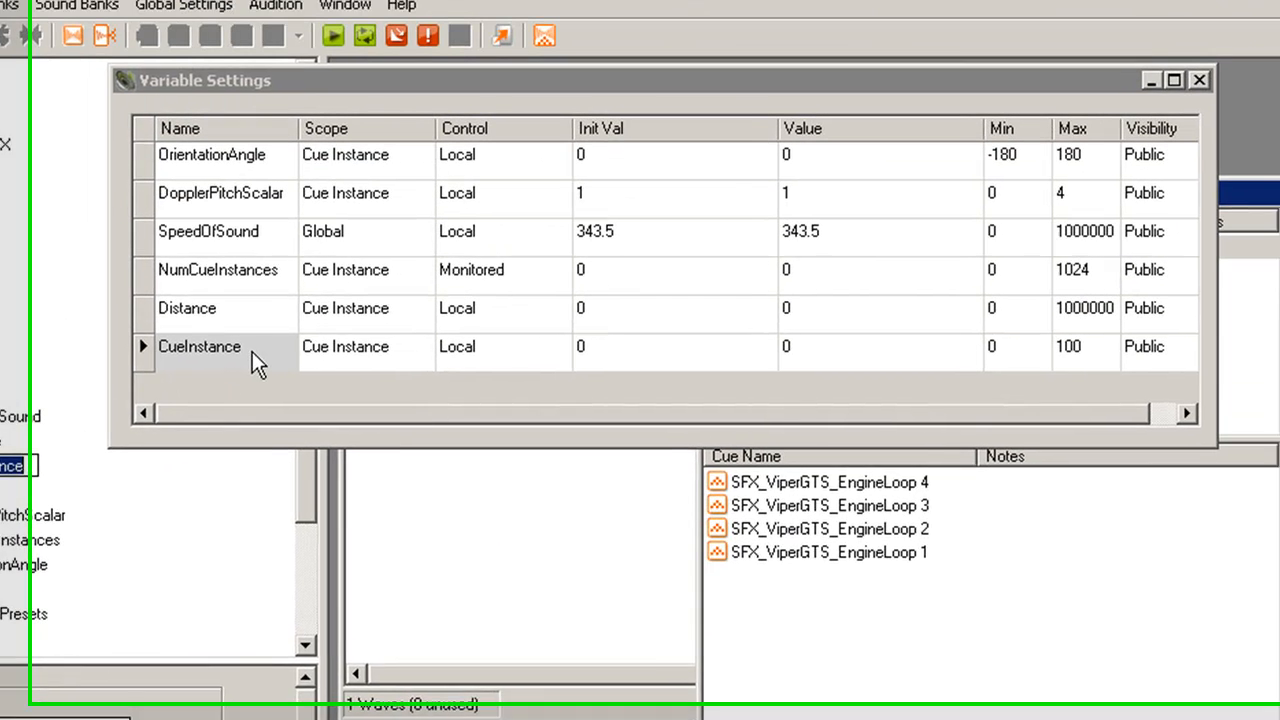
key(BackSpace)
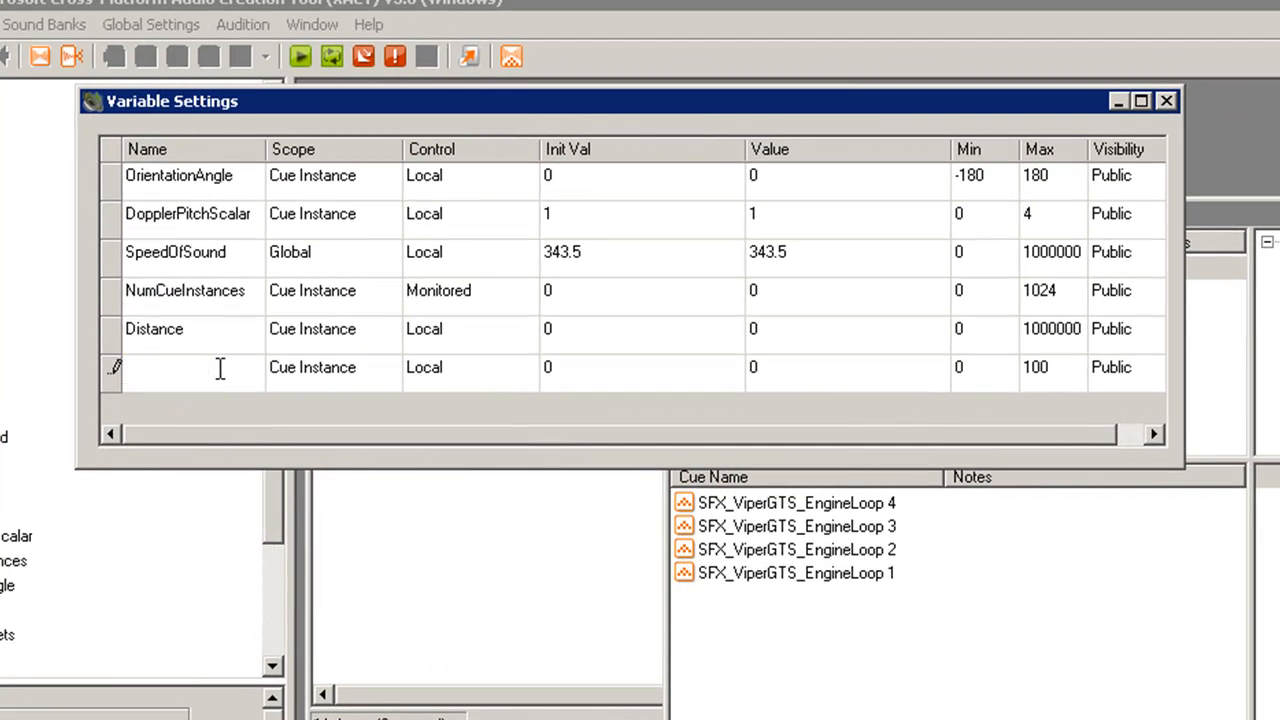
text(ViperGTS_Speed)
- Set the maximum of the ViperGTS_Speed variable to 240 and close the variable settings
click(1029, 372)
click(1030, 370)
key(BackSpace)
text(2)
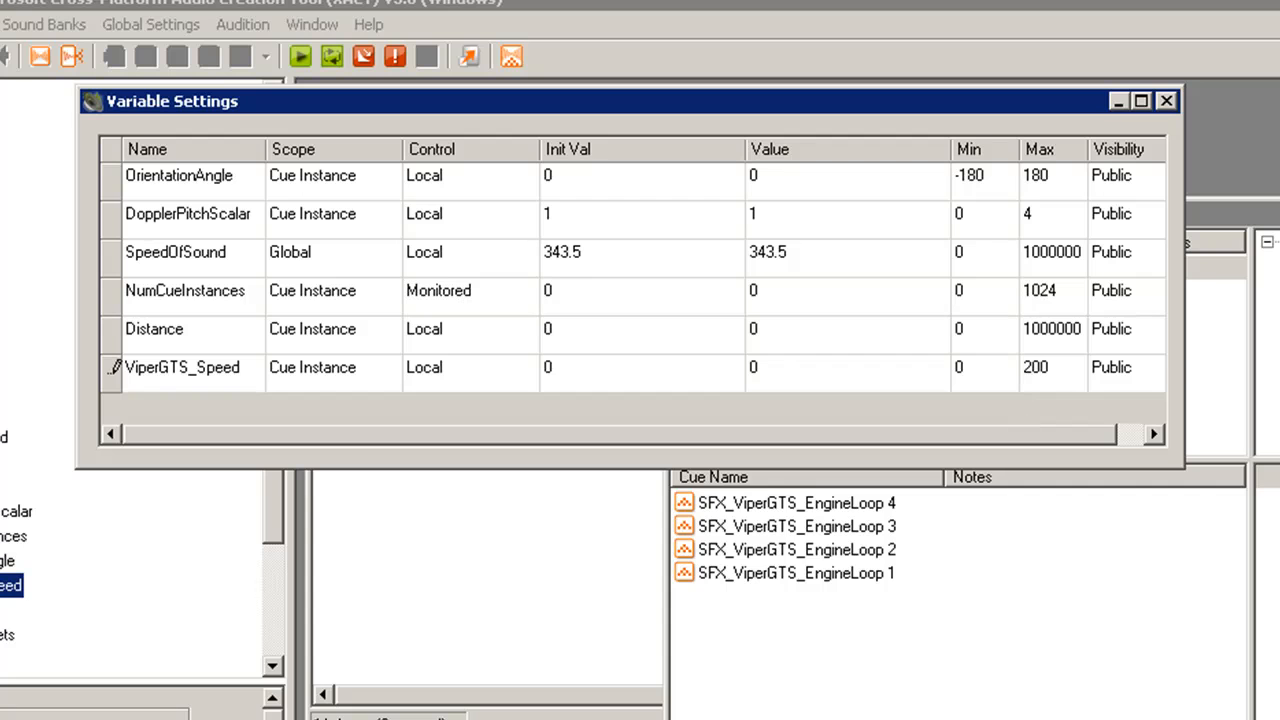
key(Delete)
text(4)
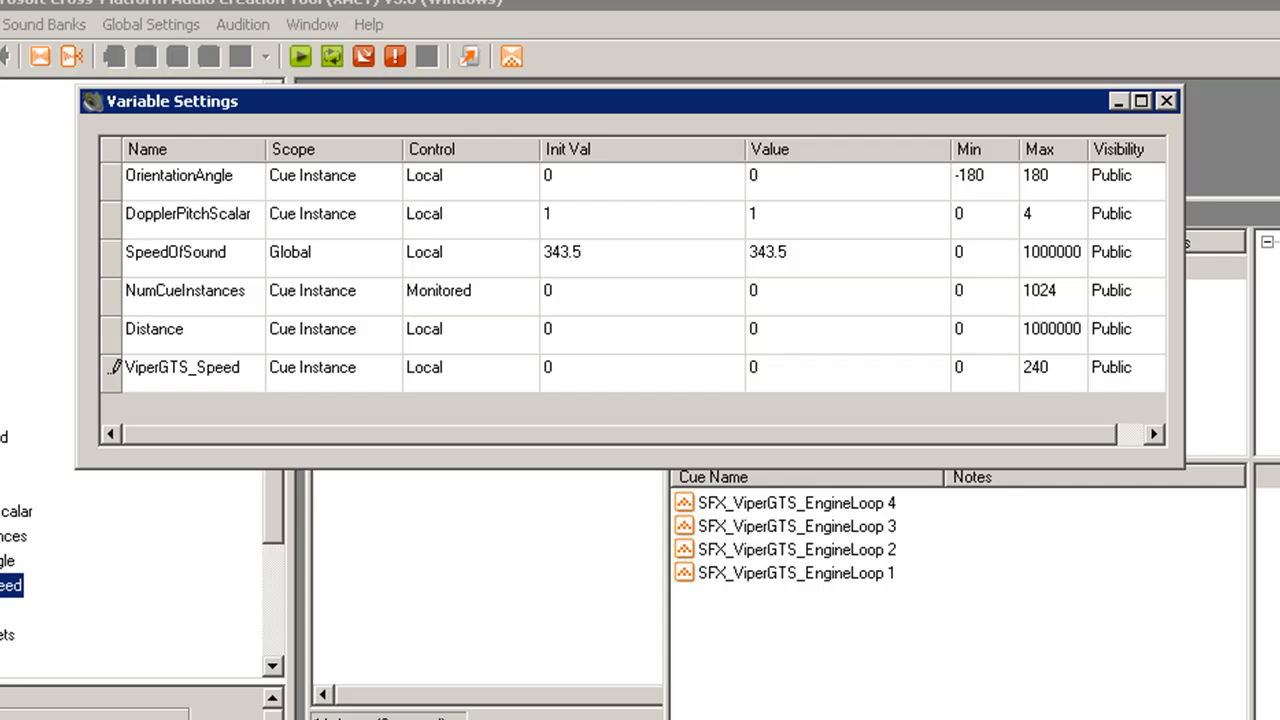
click(1166, 101)
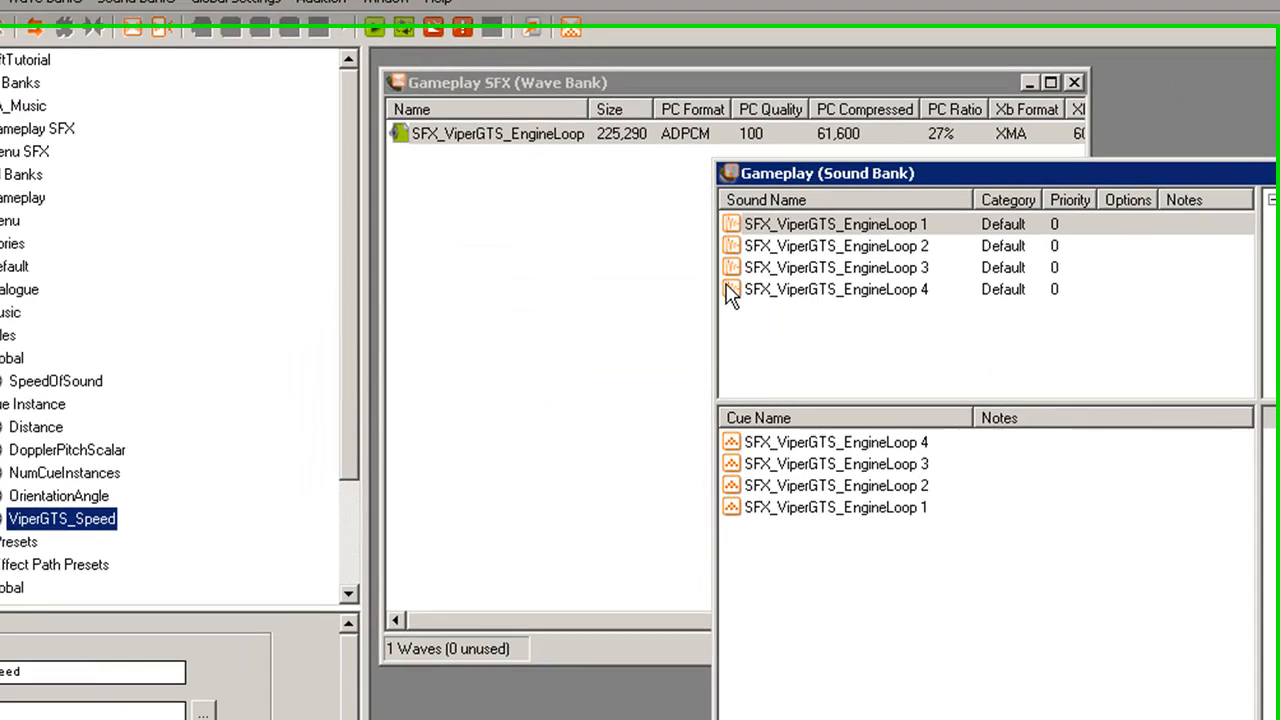
- Create a new RPC preset in the project tree
drag(350, 197, 350, 245)
drag(428, 210, 428, 266)
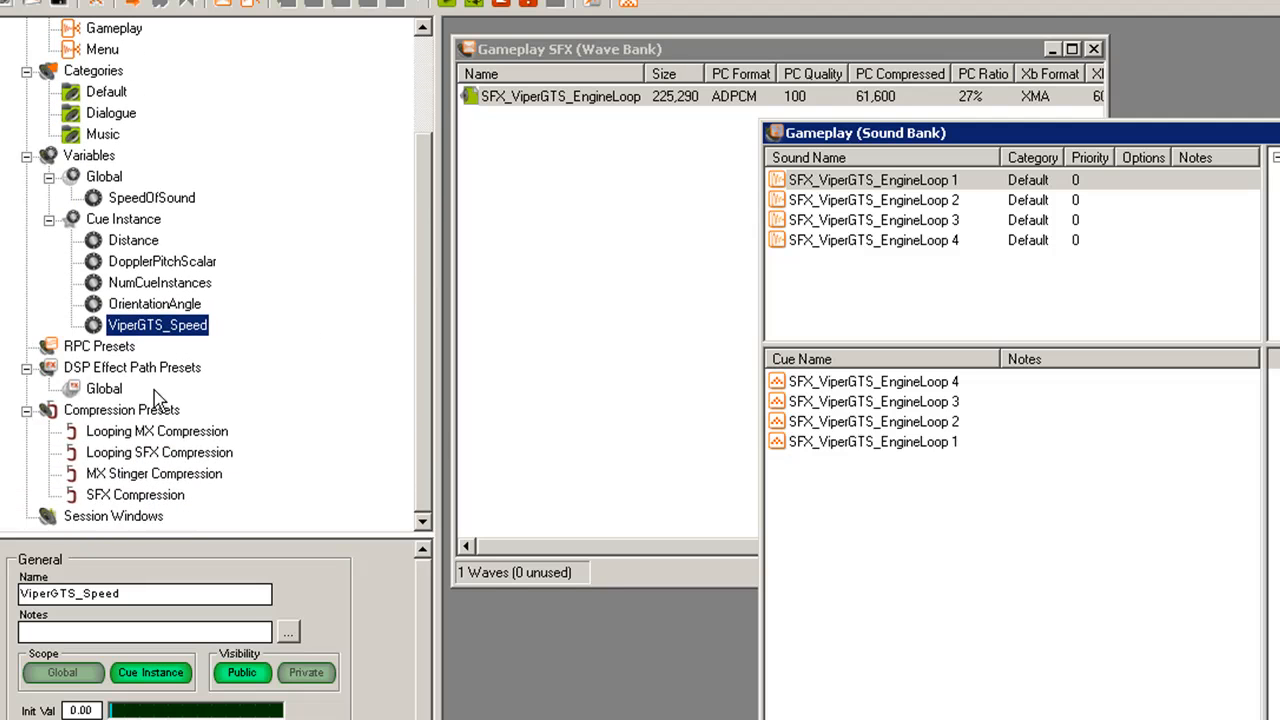
click(96, 347)
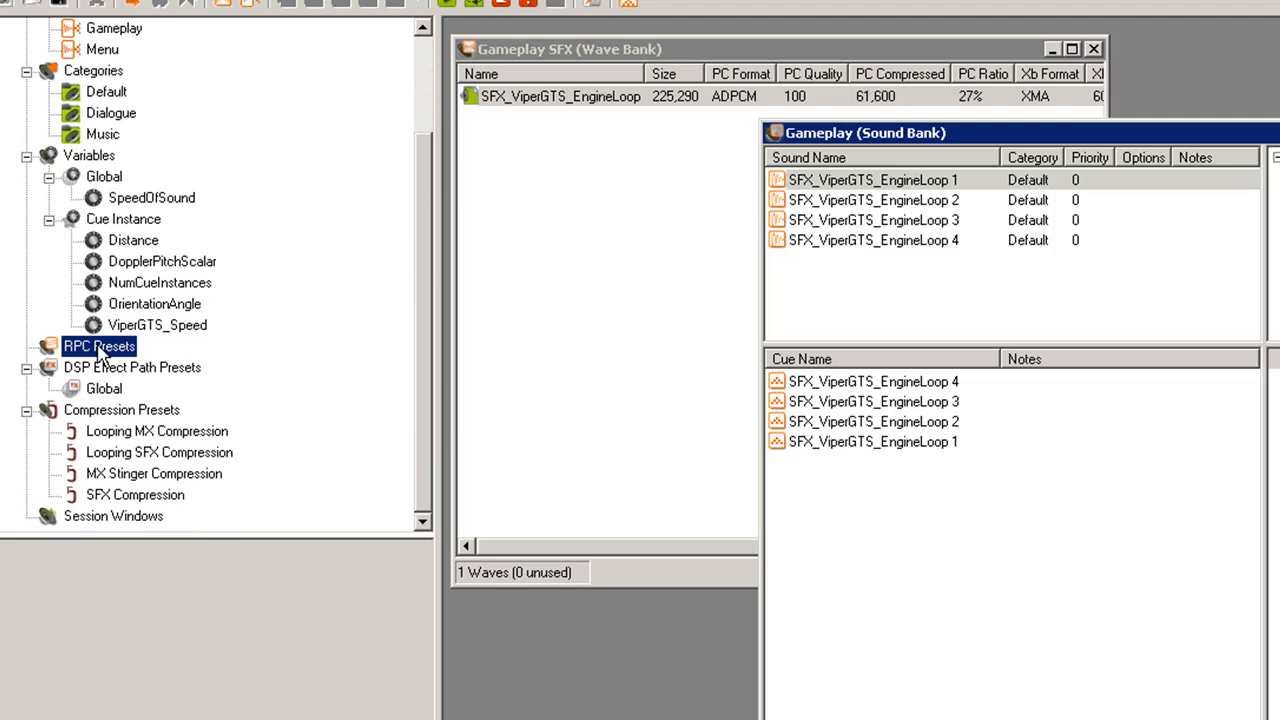
right_click(100, 347)
click(175, 355)
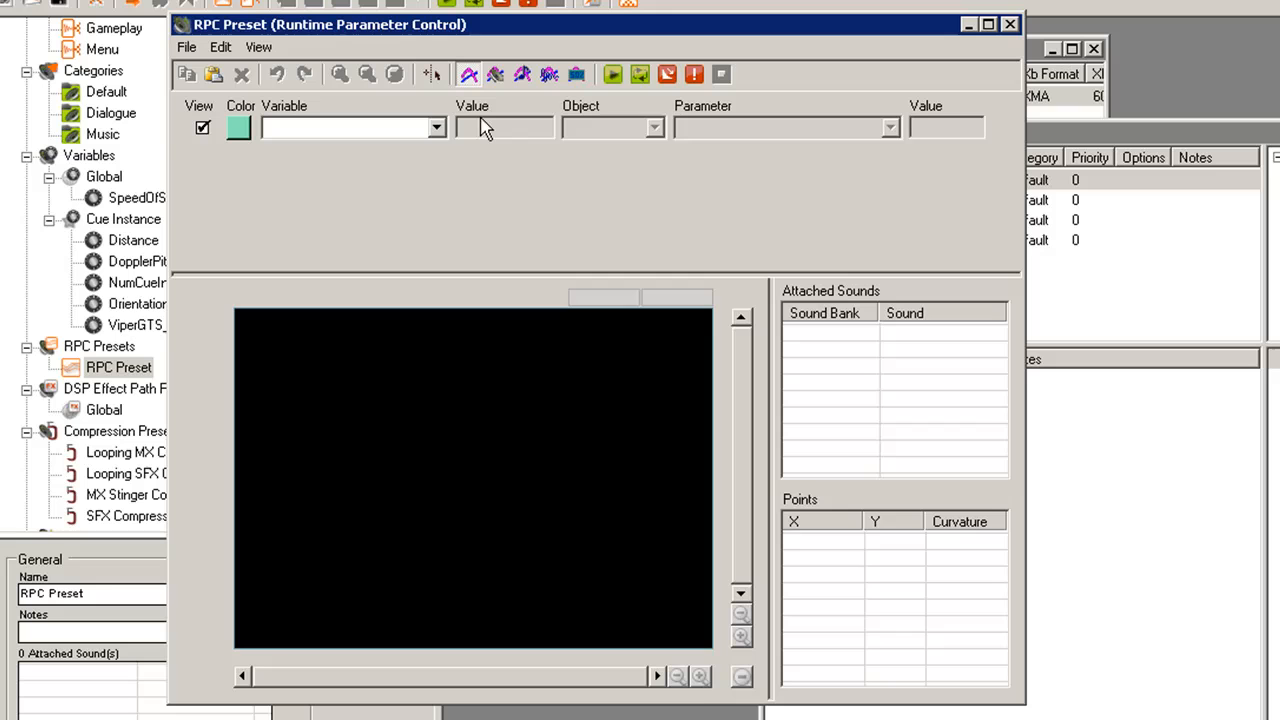
- Map the ViperGTS_Speed variable to the Sound object's Pitch parameter in the new RPC preset and close its editor
click(439, 131)
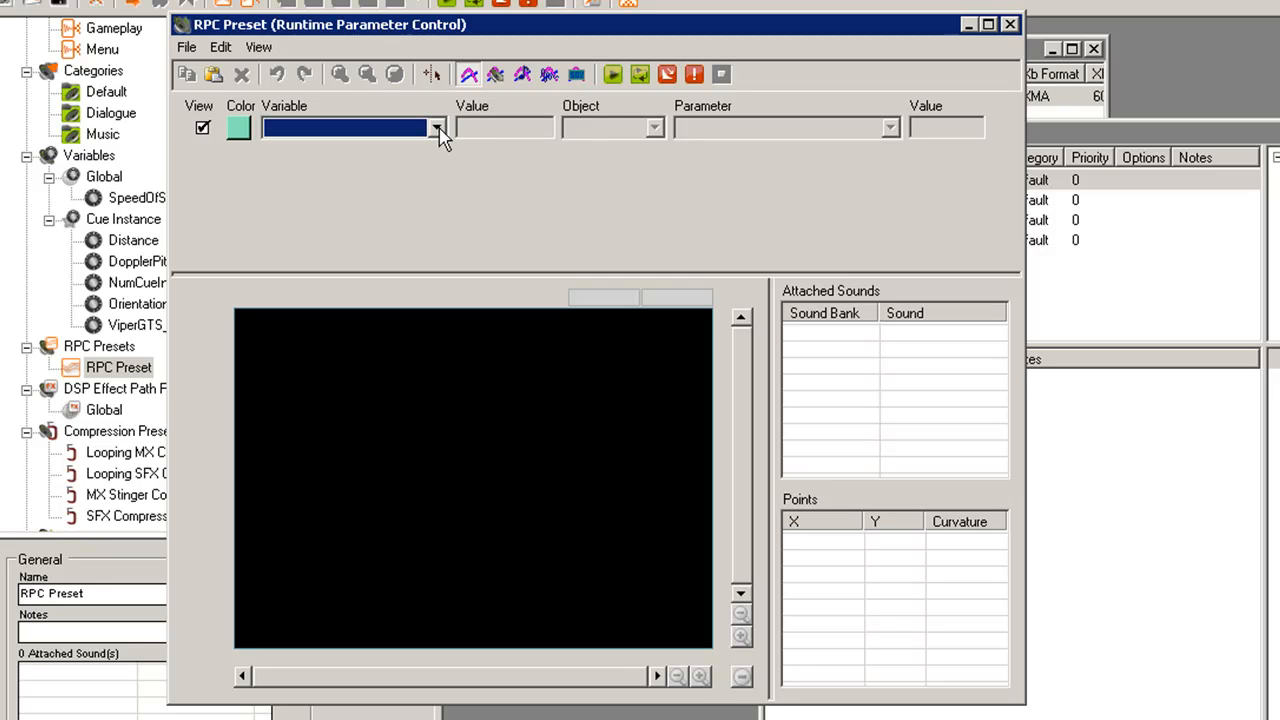
click(439, 131)
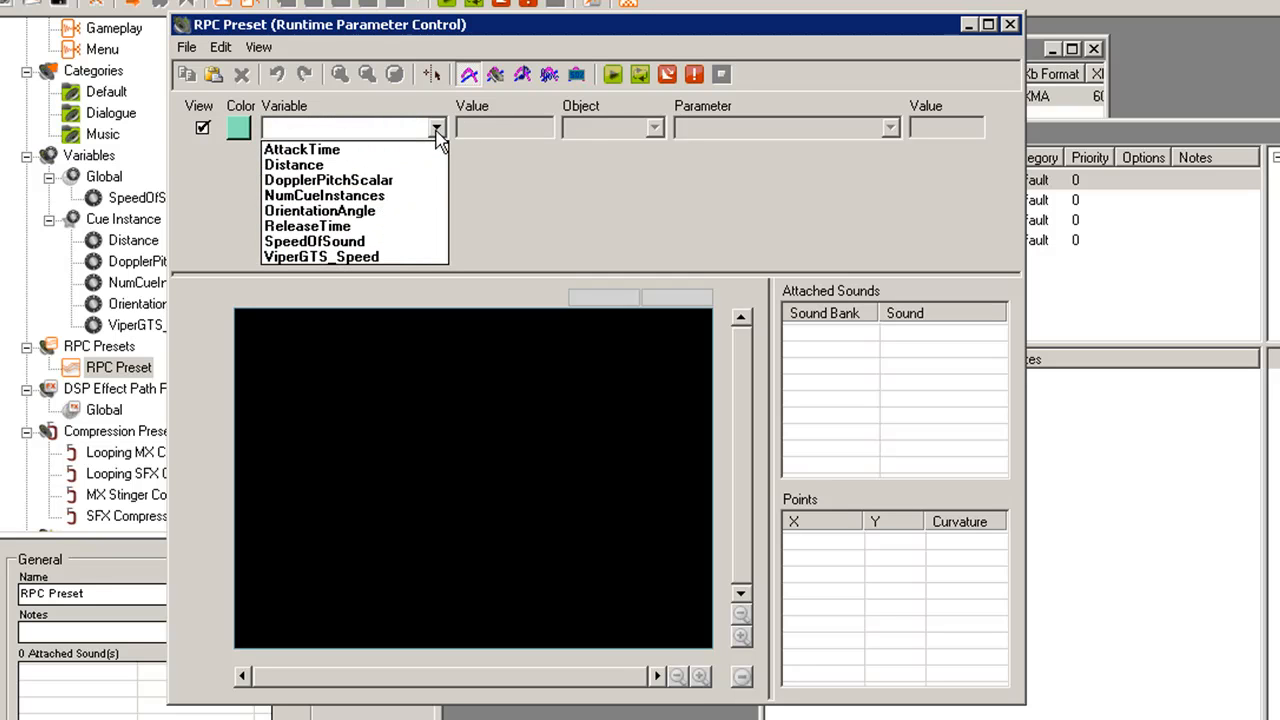
click(360, 258)
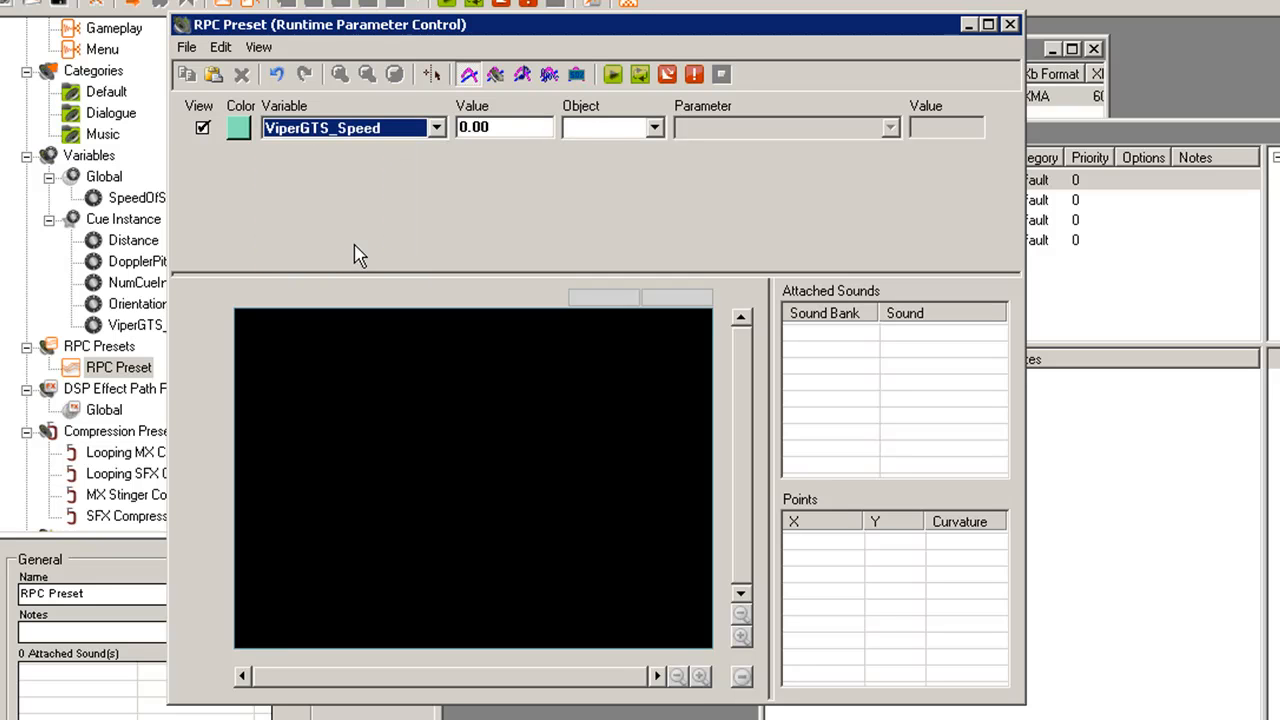
click(655, 128)
click(618, 152)
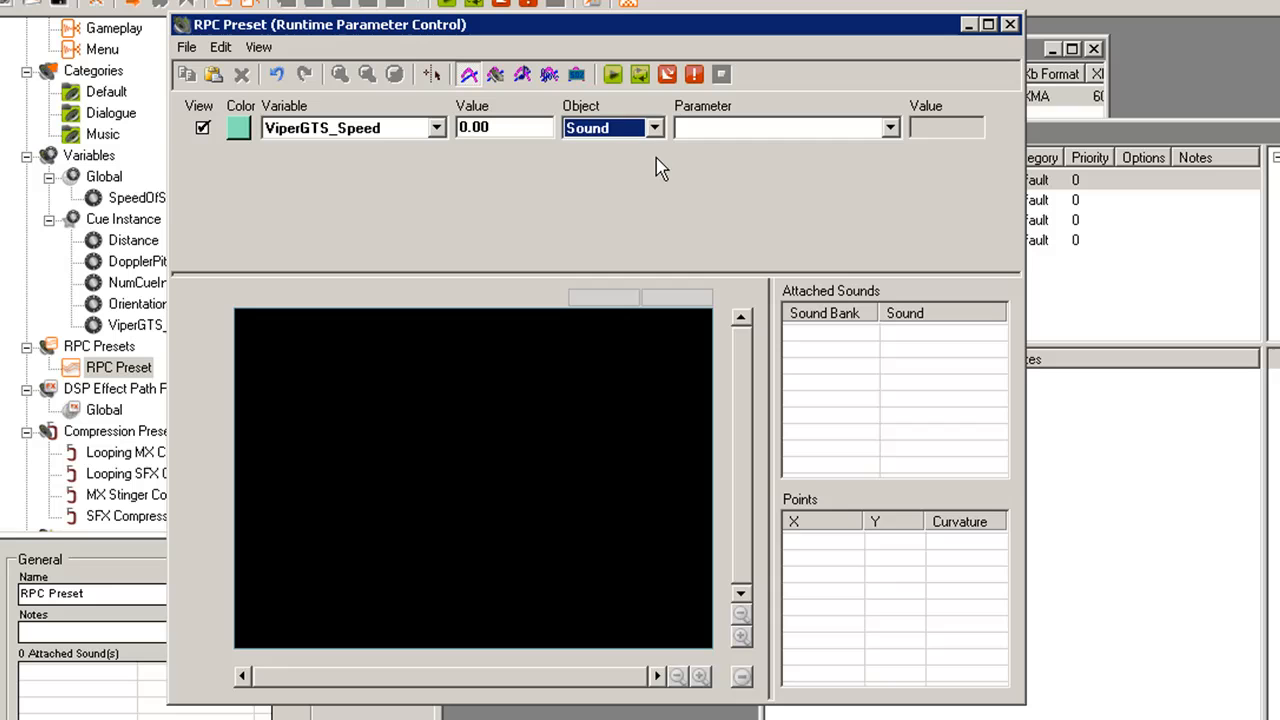
click(889, 128)
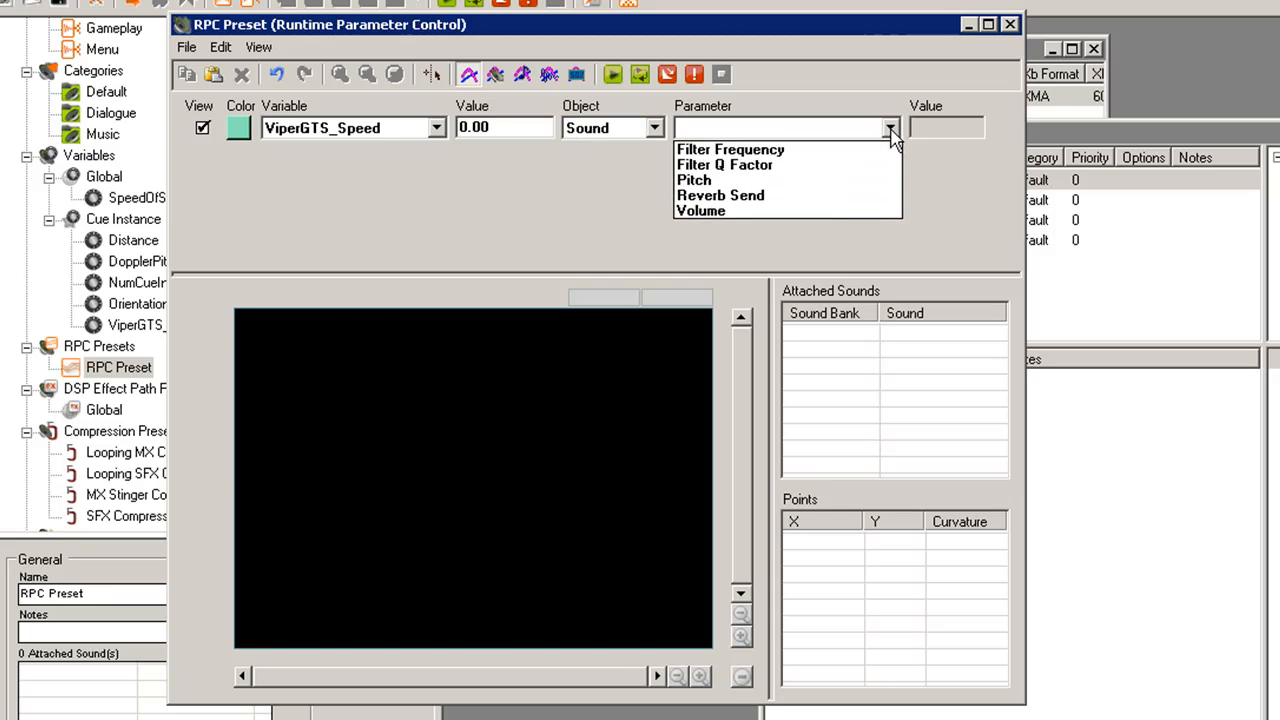
click(740, 180)
click(1011, 25)
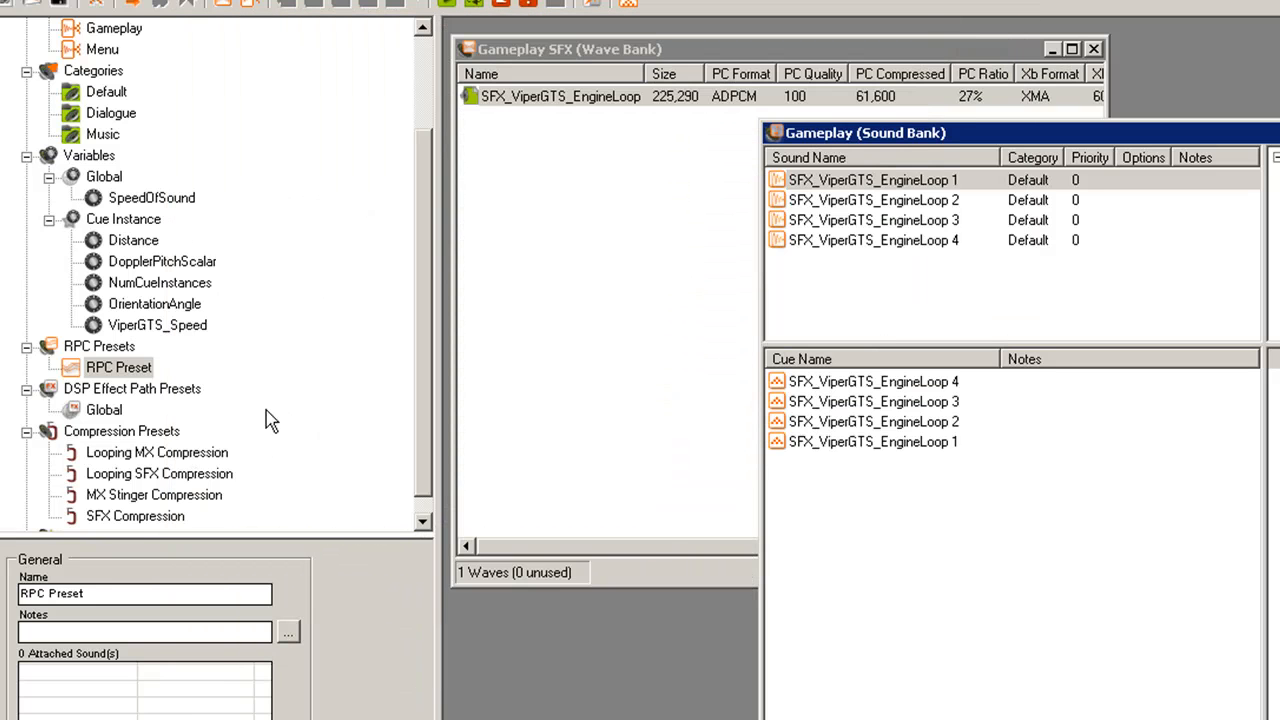
- Rename the RPC preset as ViperGTS_Shift1
right_click(114, 367)
click(160, 407)
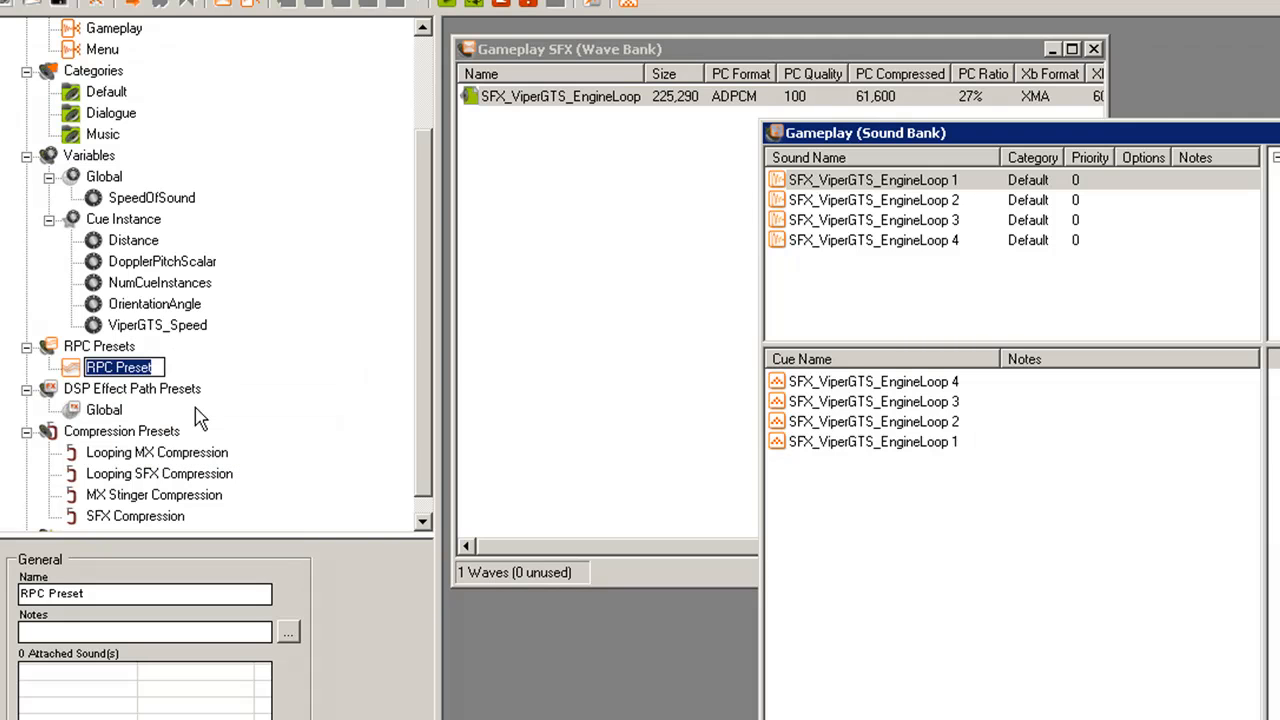
text(Vie)
text(er)
text(GT)
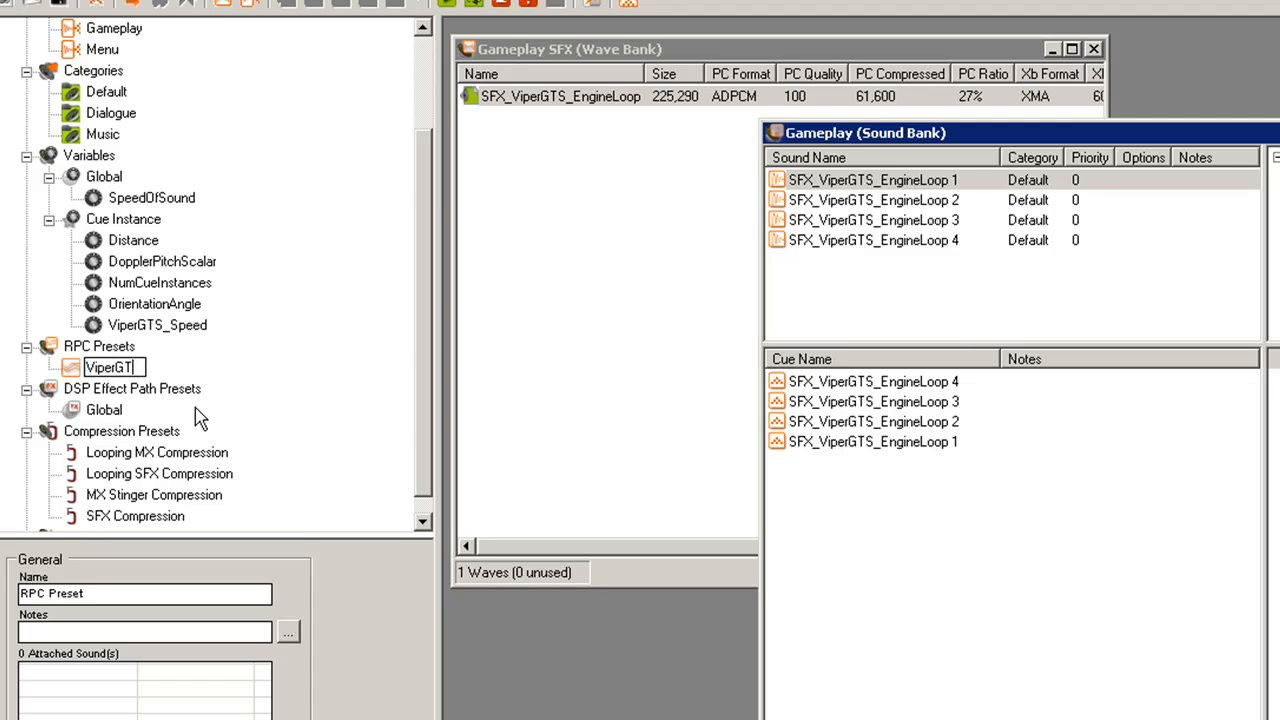
text(S_Shift1)
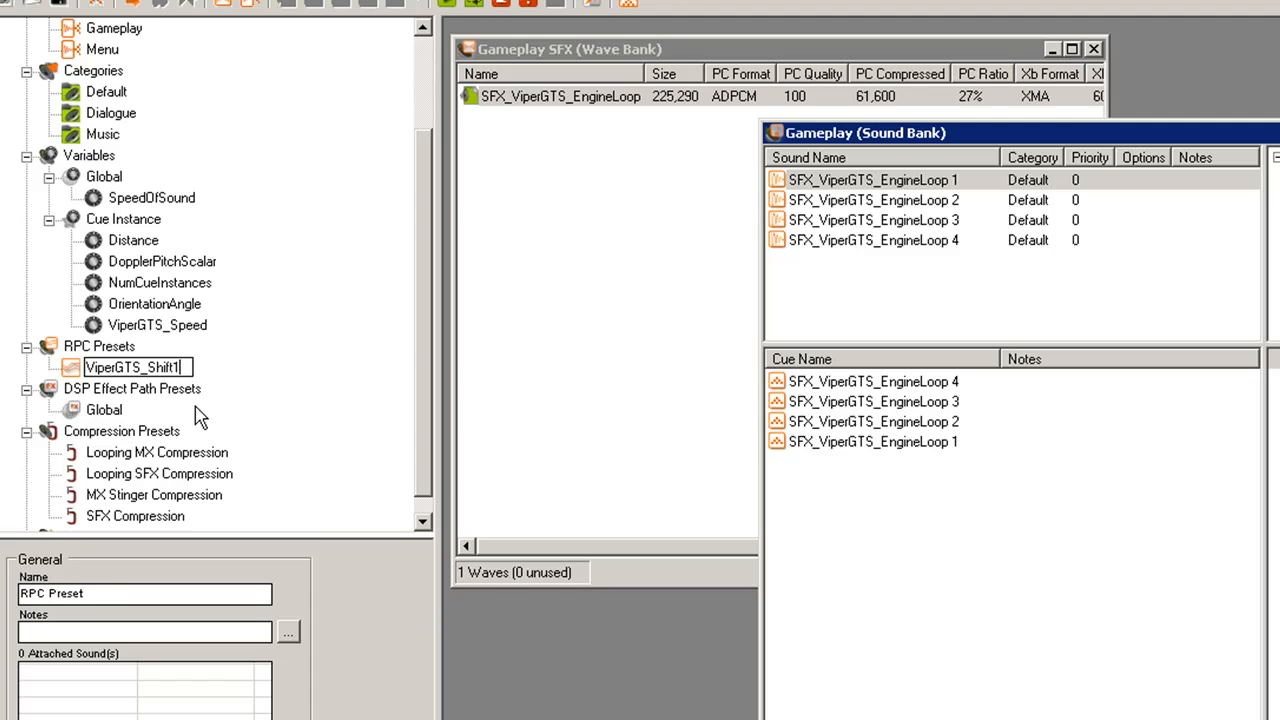
key(Return)
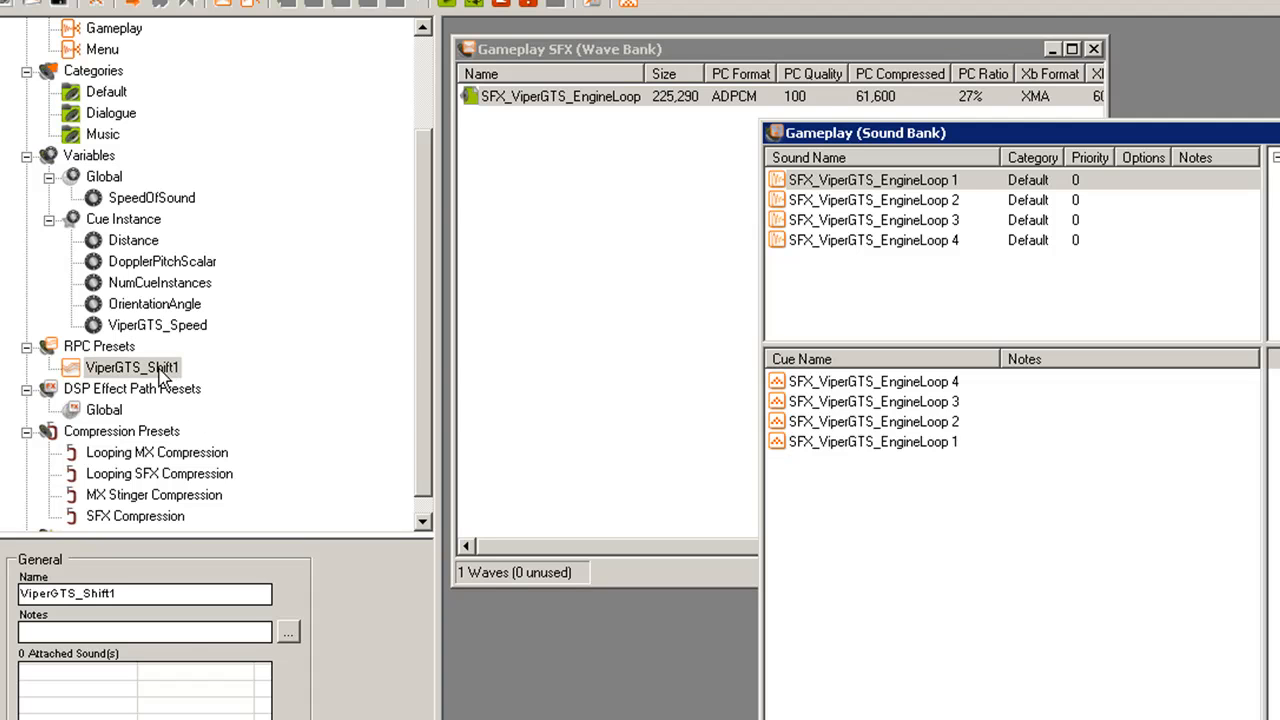
click(158, 325)
click(165, 368)
click(160, 325)
click(162, 375)
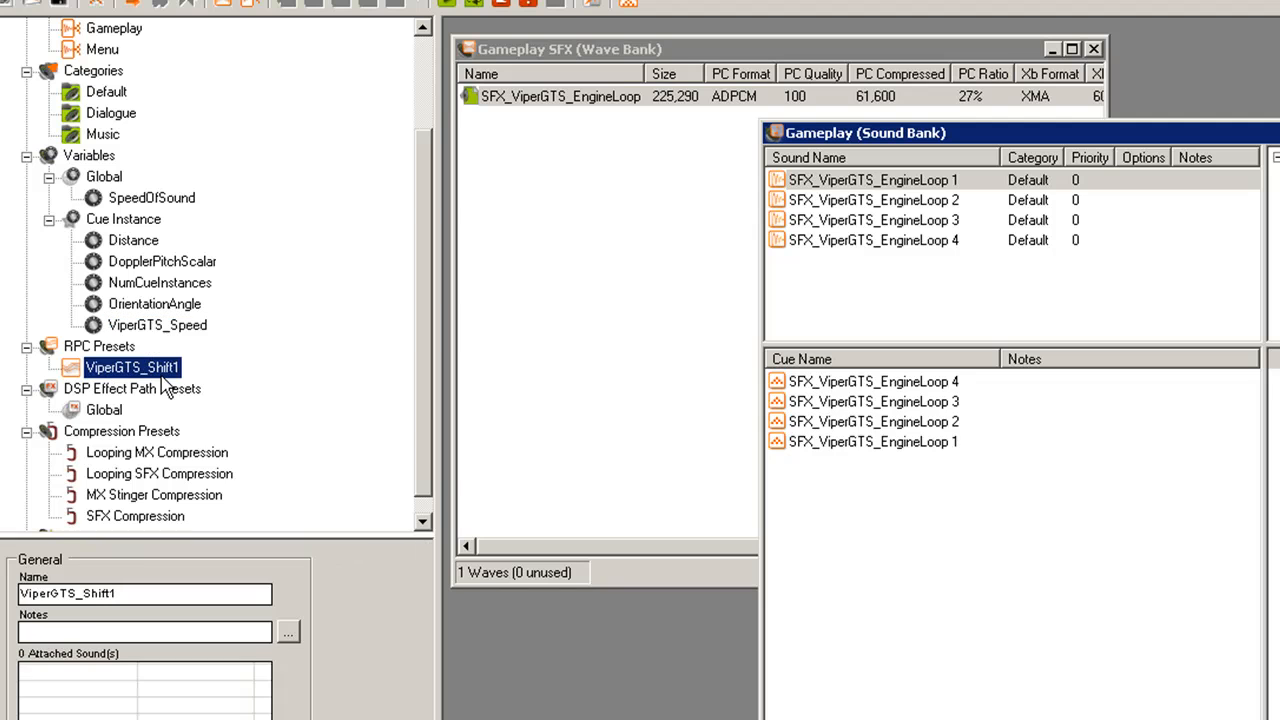
click(158, 325)
click(158, 368)
click(158, 325)
click(157, 326)
click(130, 367)
- Create a second RPC preset and map the ViperGTS_Speed variable to the Sound object's Pitch parameter
click(100, 346)
right_click(110, 350)
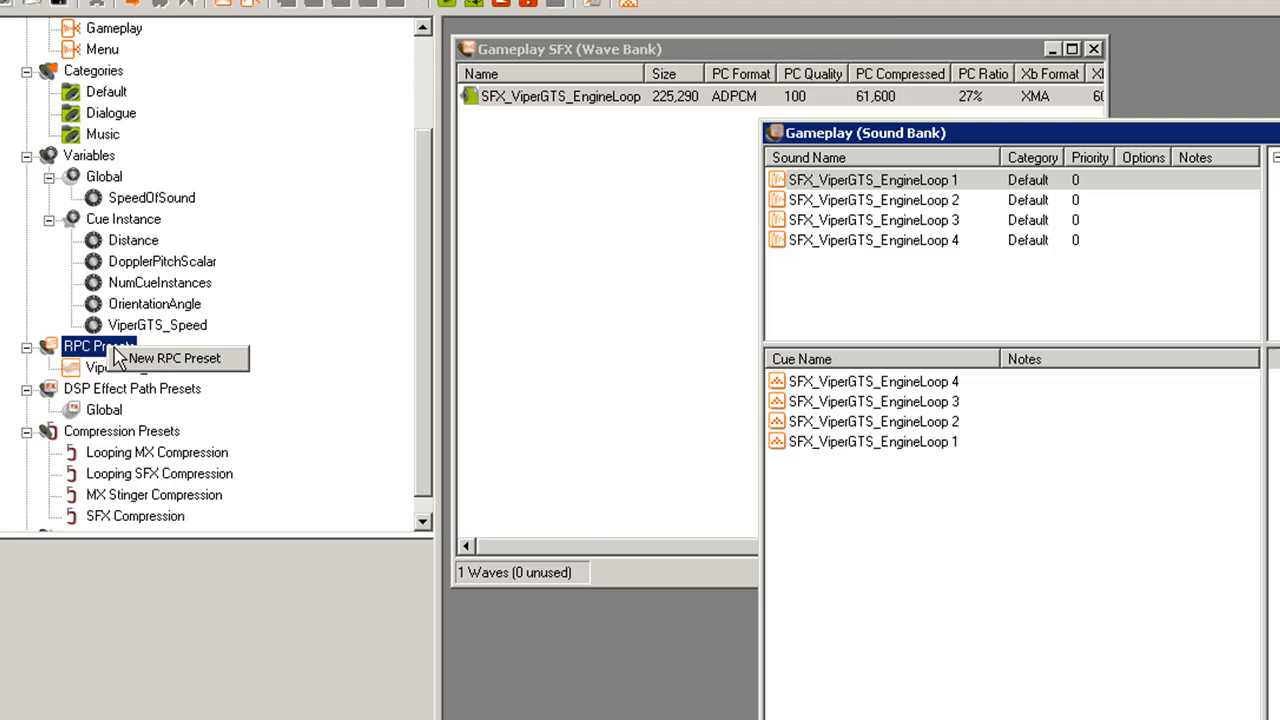
click(165, 359)
click(315, 108)
click(220, 124)
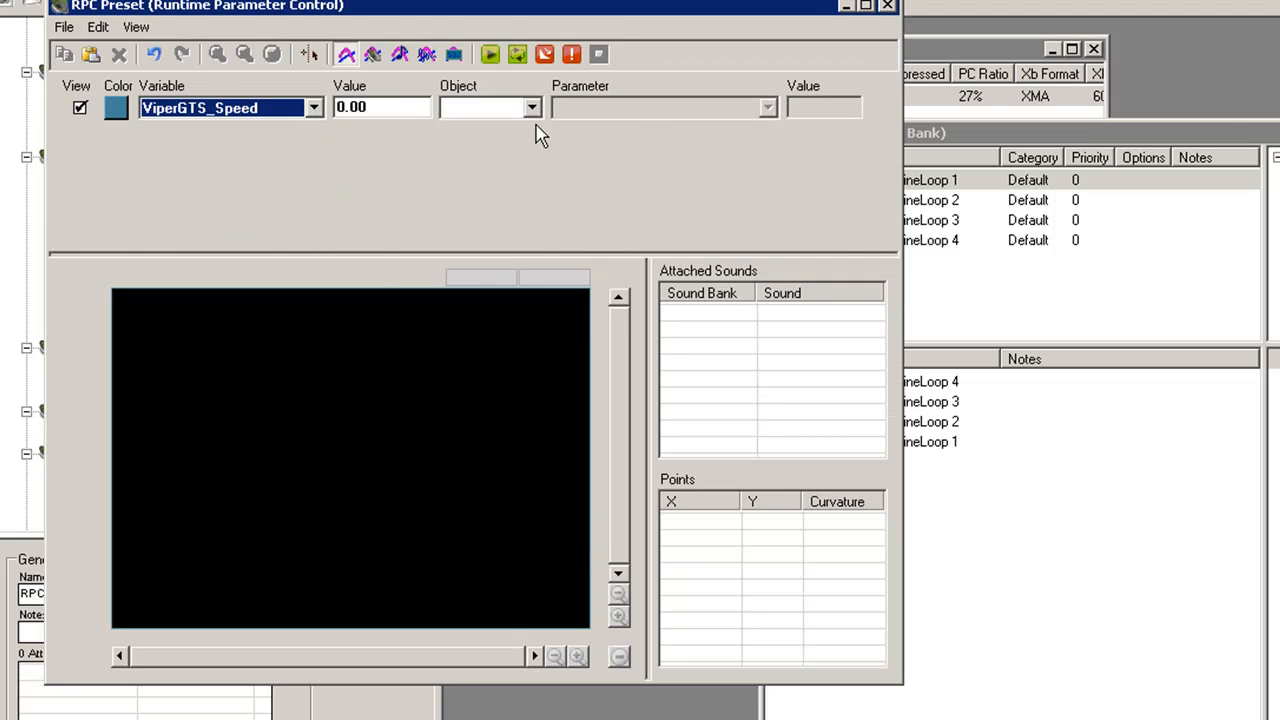
click(532, 108)
click(505, 127)
click(767, 108)
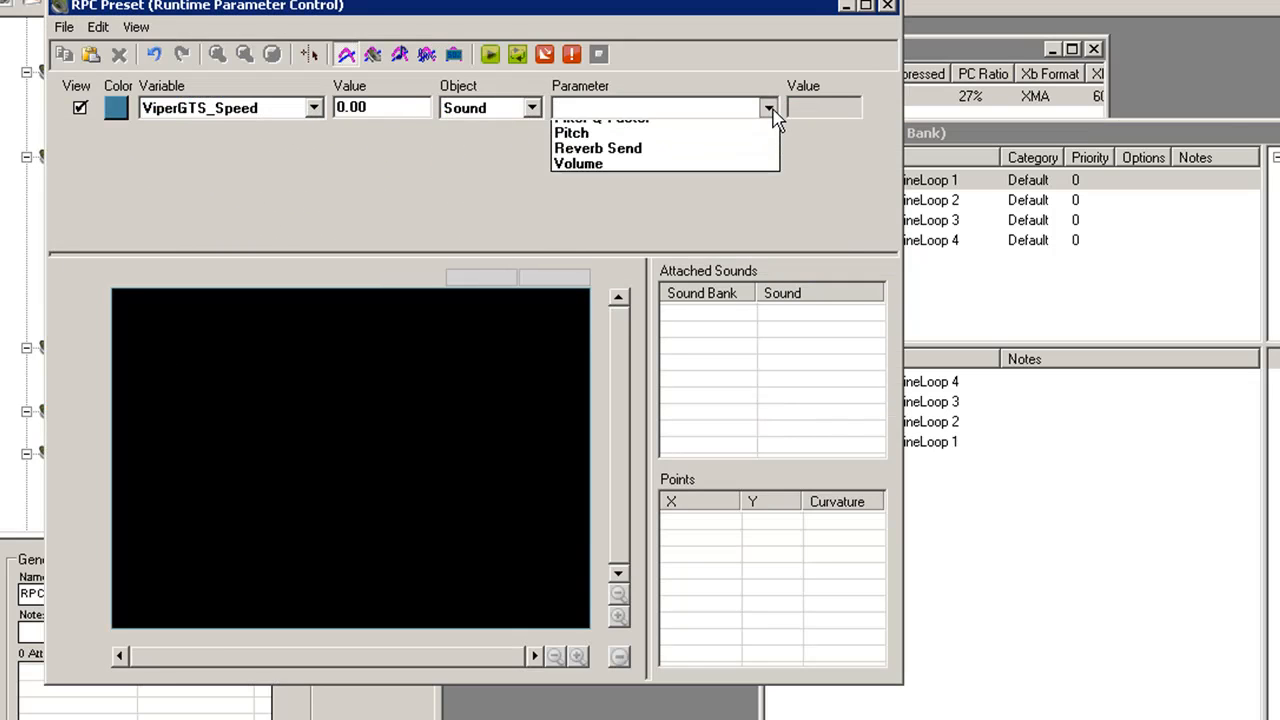
click(625, 161)
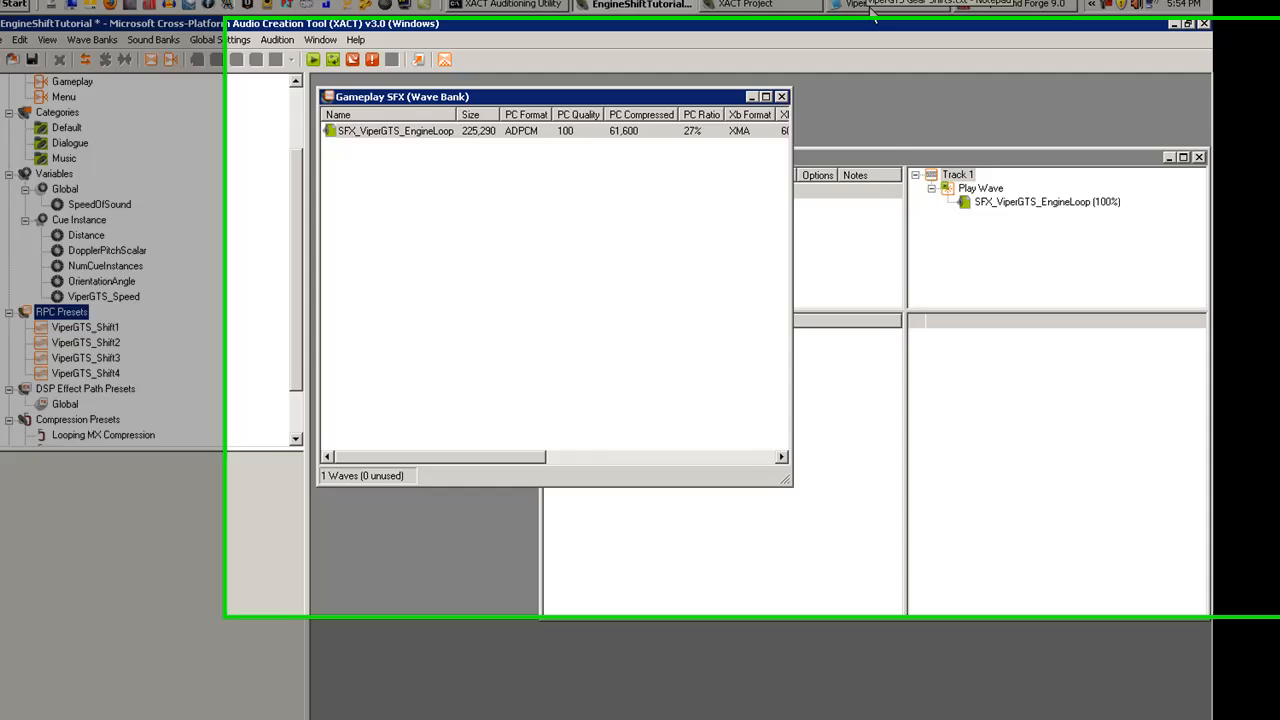
- Switch to ViperGTS Gear Shifts.txt in Notepad and examine the automatic gear shift and maximum speeds for each shift
click(905, 11)
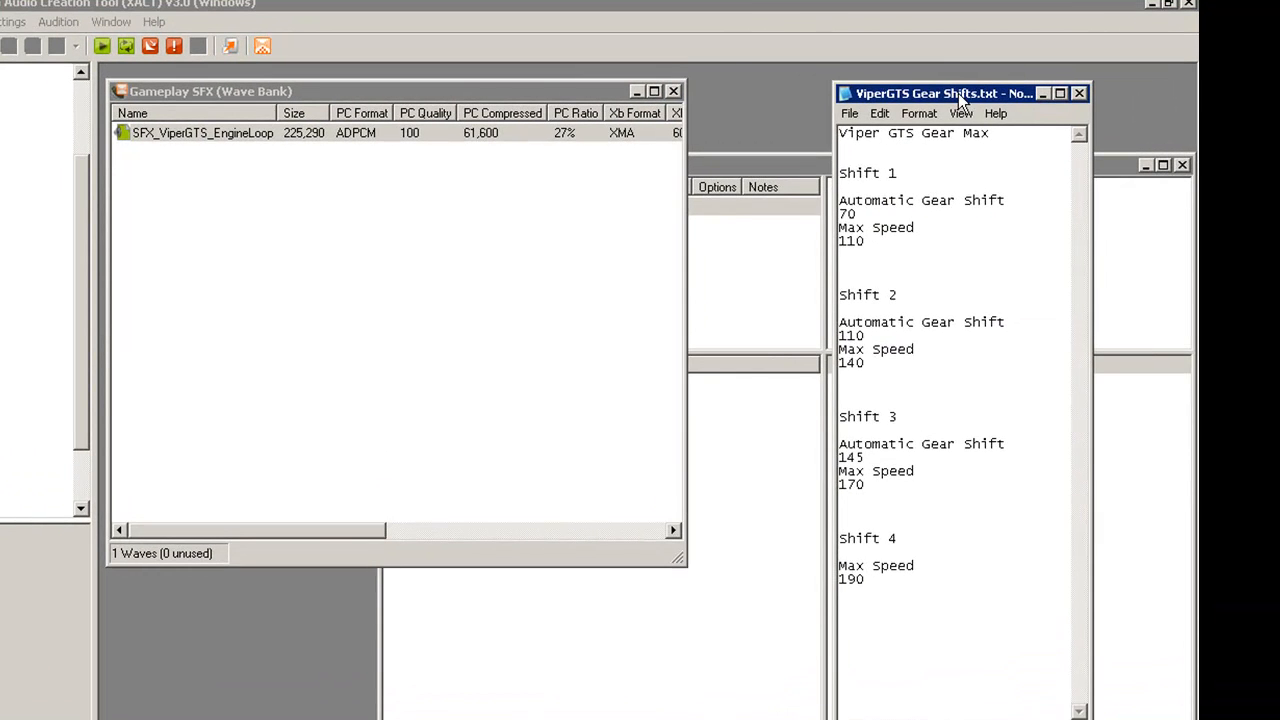
drag(960, 86, 960, 5)
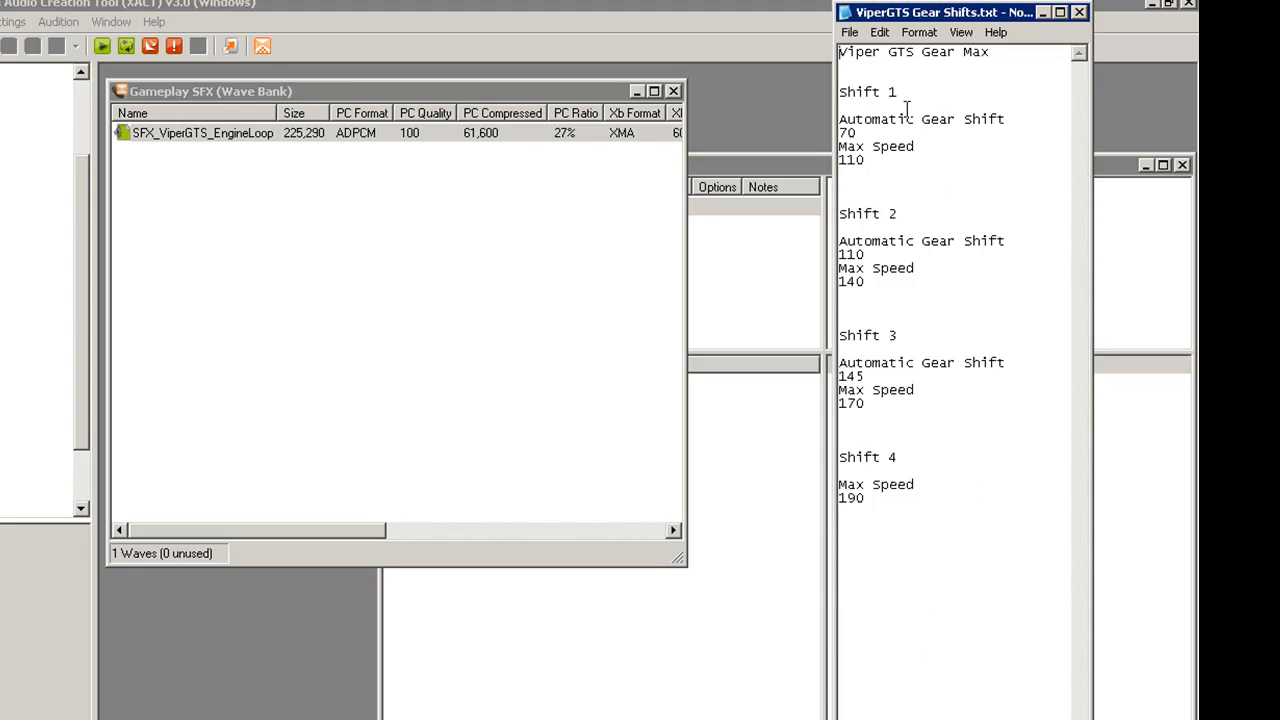
mouse_move(864, 133)
mouse_down()
mouse_move(843, 77)
mouse_move(862, 130)
mouse_up()
double_click(878, 132)
click(918, 146)
click(907, 456)
mouse_move(901, 495)
mouse_down()
mouse_move(851, 434)
mouse_move(914, 496)
mouse_up()
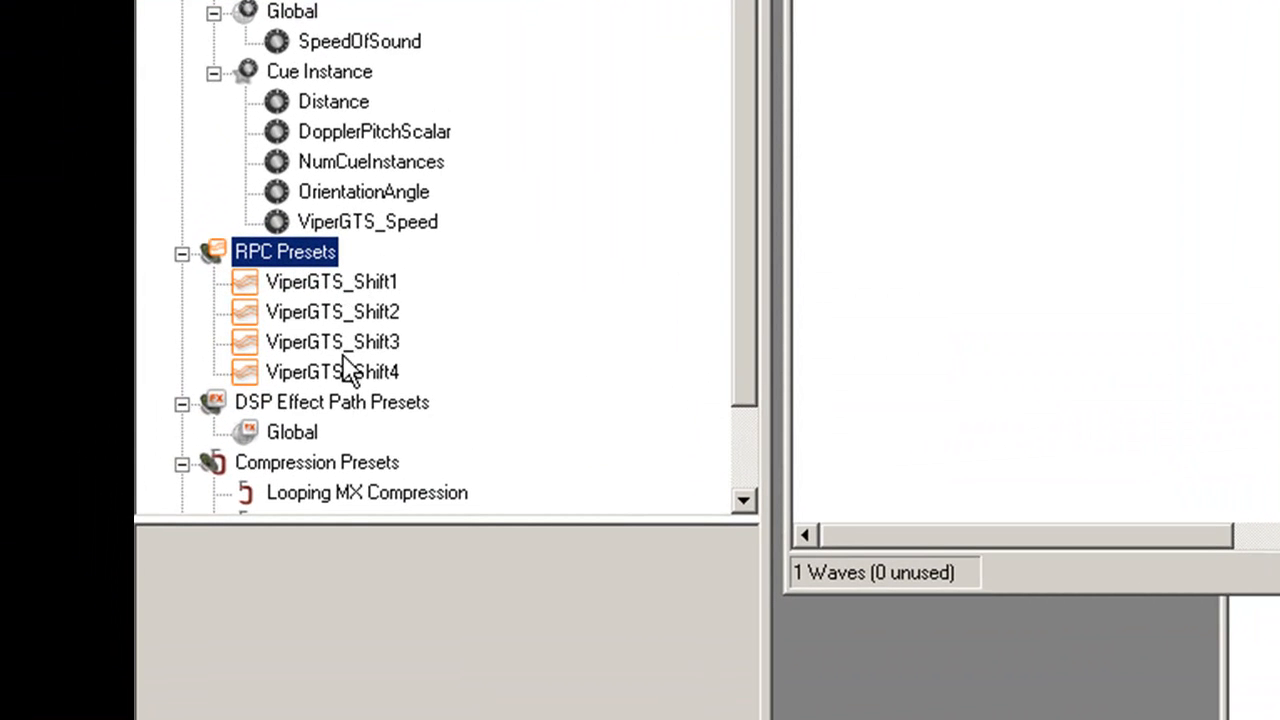
- Open the ViperGTS_Shift1 preset in XACT and set its first curve point to speed 0 and pitch -8
double_click(338, 284)
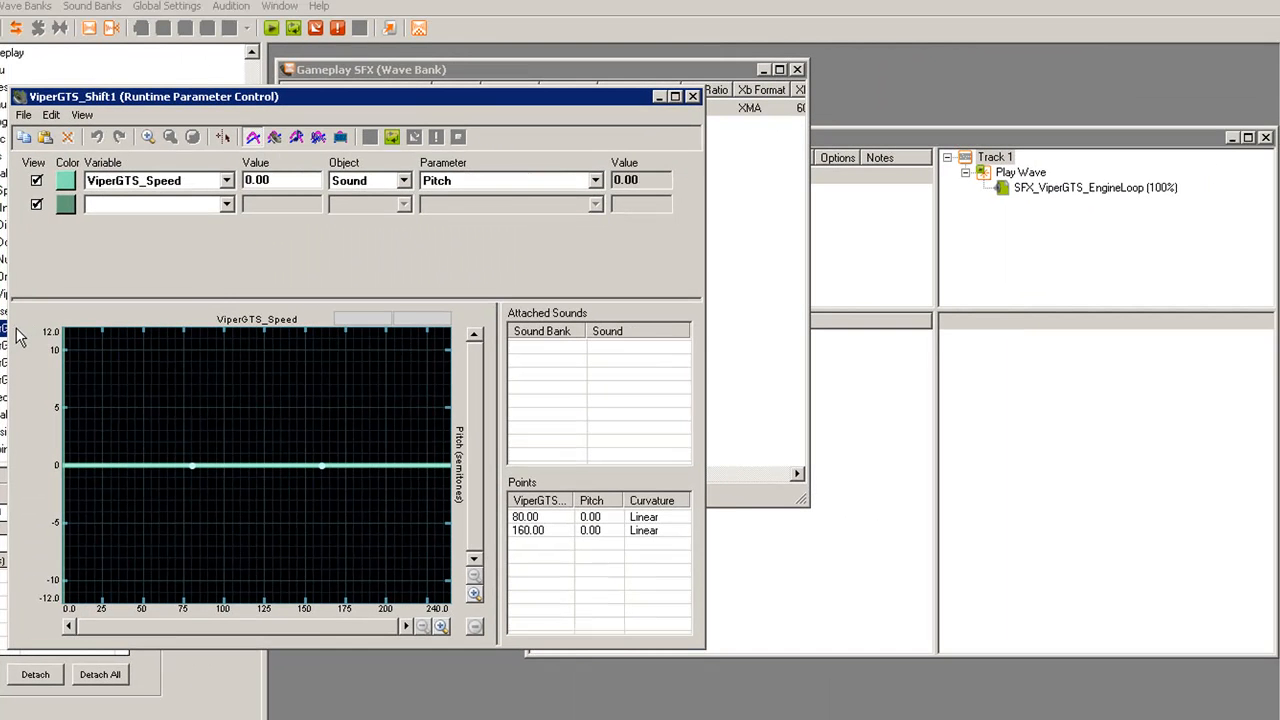
drag(192, 466, 27, 566)
double_click(606, 517)
click(615, 517)
key(BackSpace)
key(BackSpace)
key(BackSpace)
key(BackSpace)
key(BackSpace)
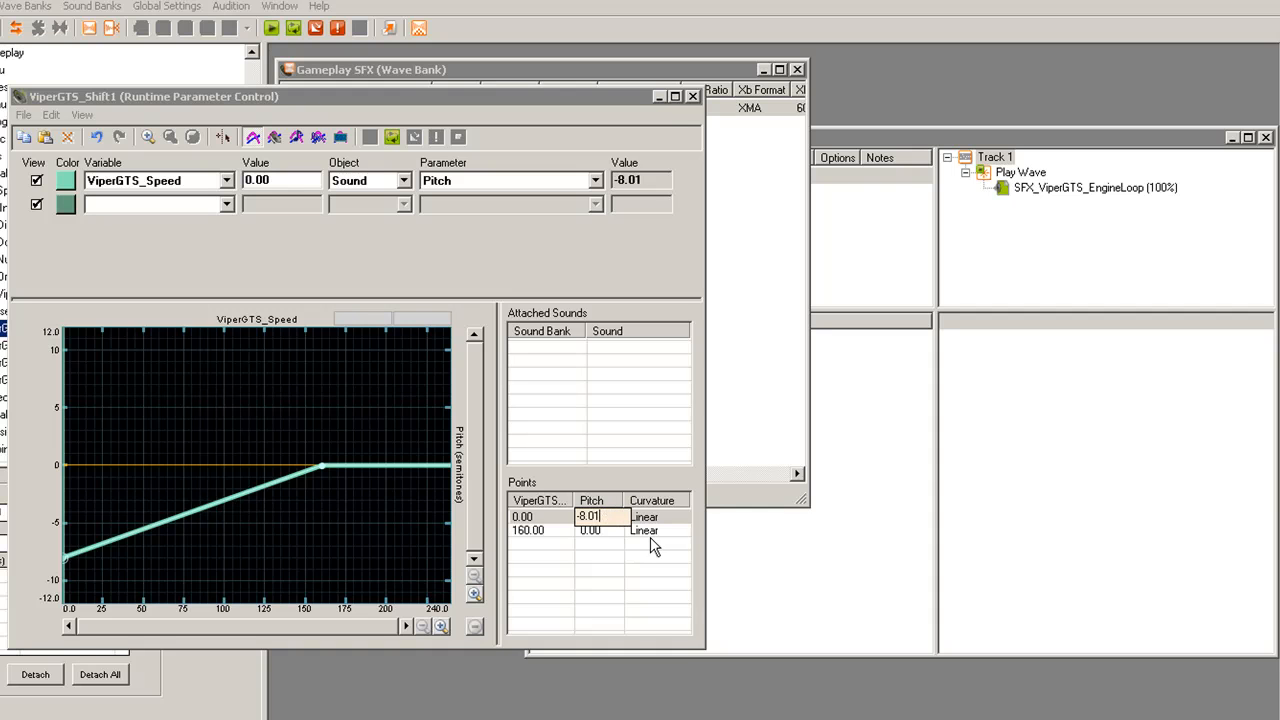
key(BackSpace)
text(0)
key(Return)
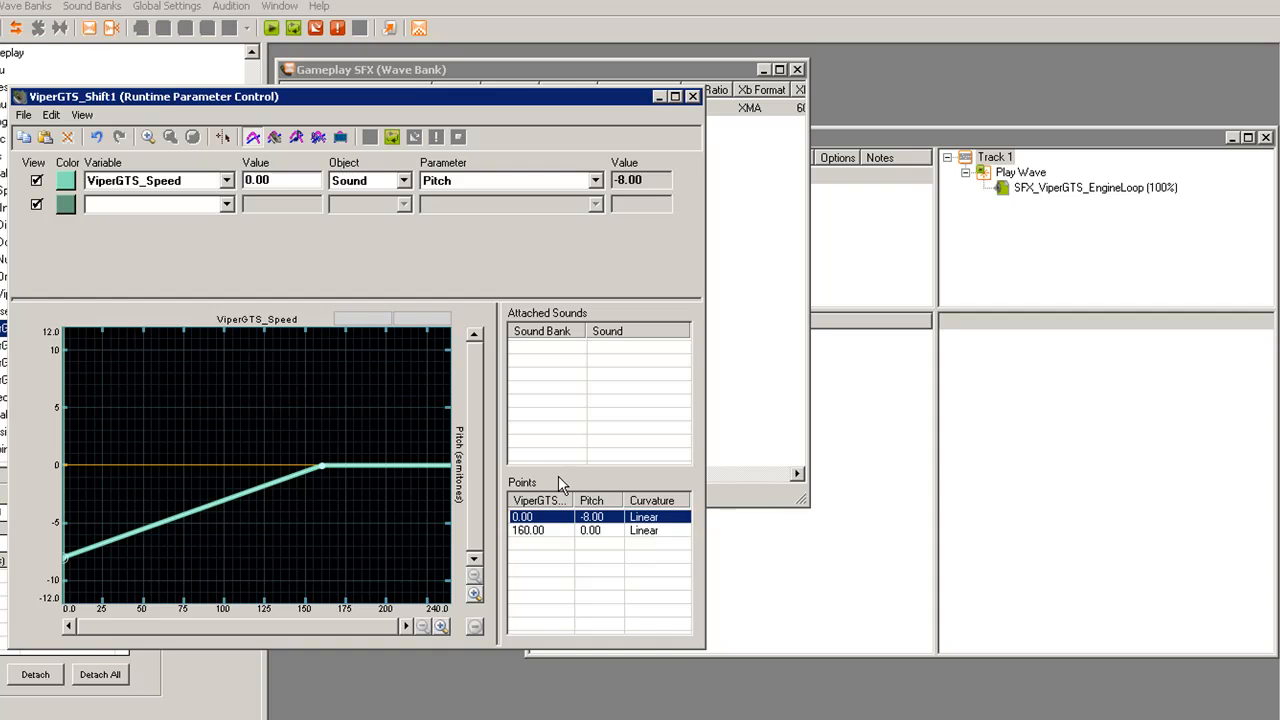
- Set the second curve point of ViperGTS_Shift1 to the Shift 1 maximum speed of 110, with a pitch of 12
click(535, 531)
click(530, 530)
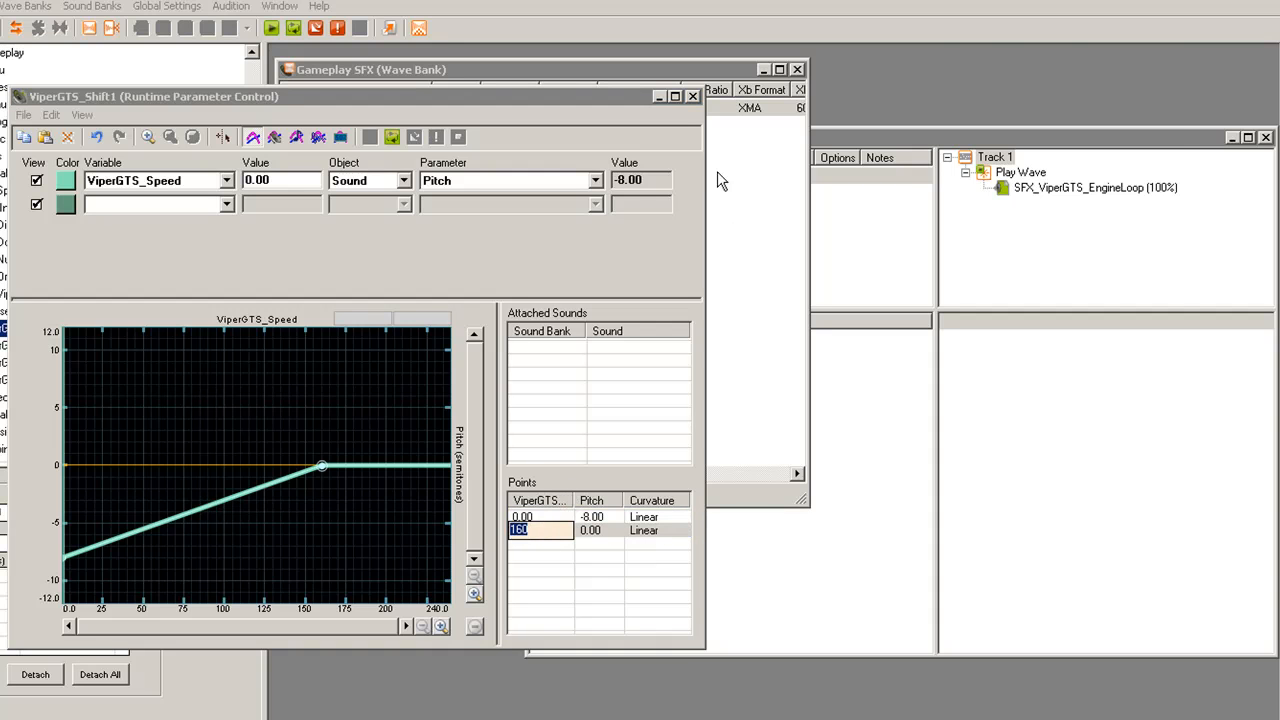
key(alt+Tab)
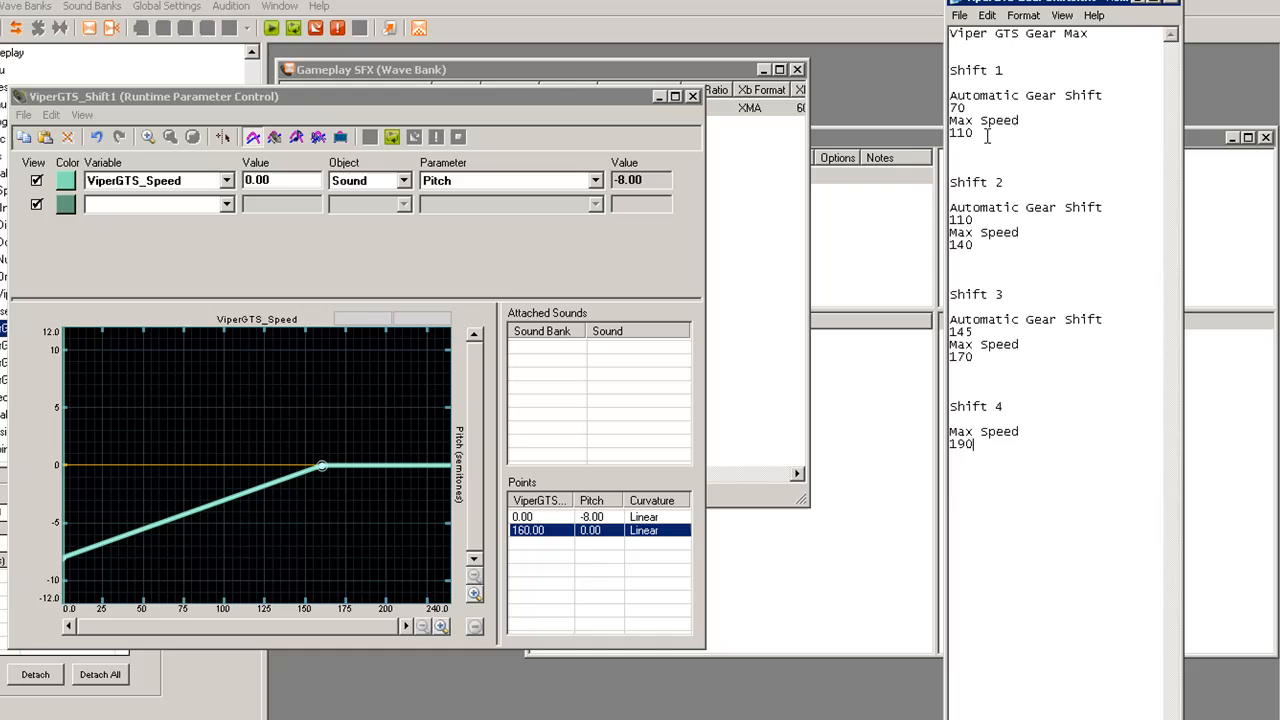
click(537, 533)
text(1)
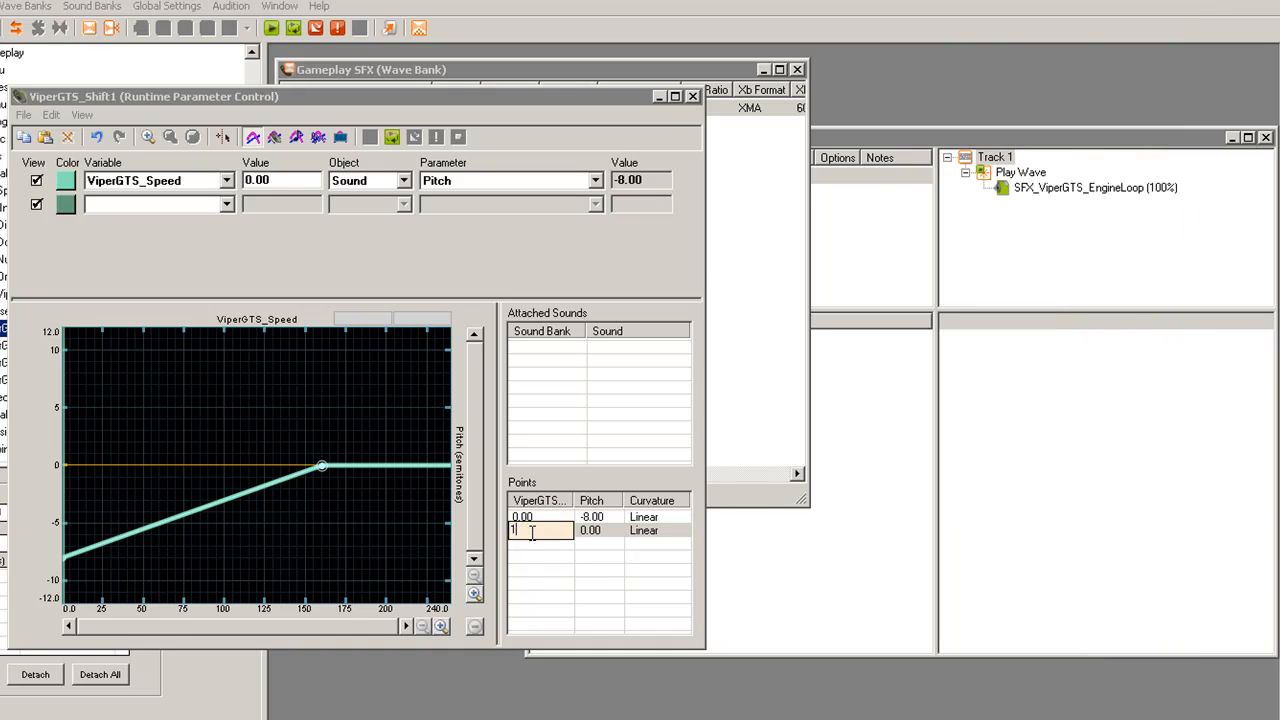
text(10)
key(Return)
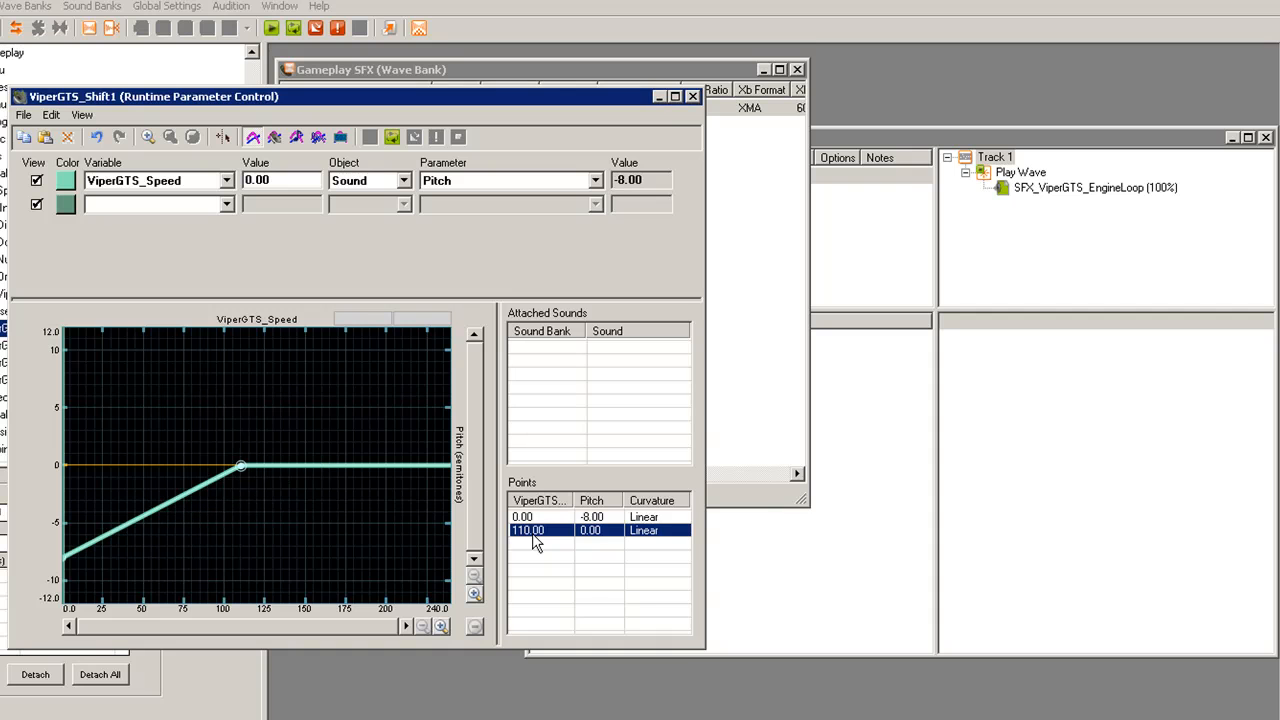
click(603, 540)
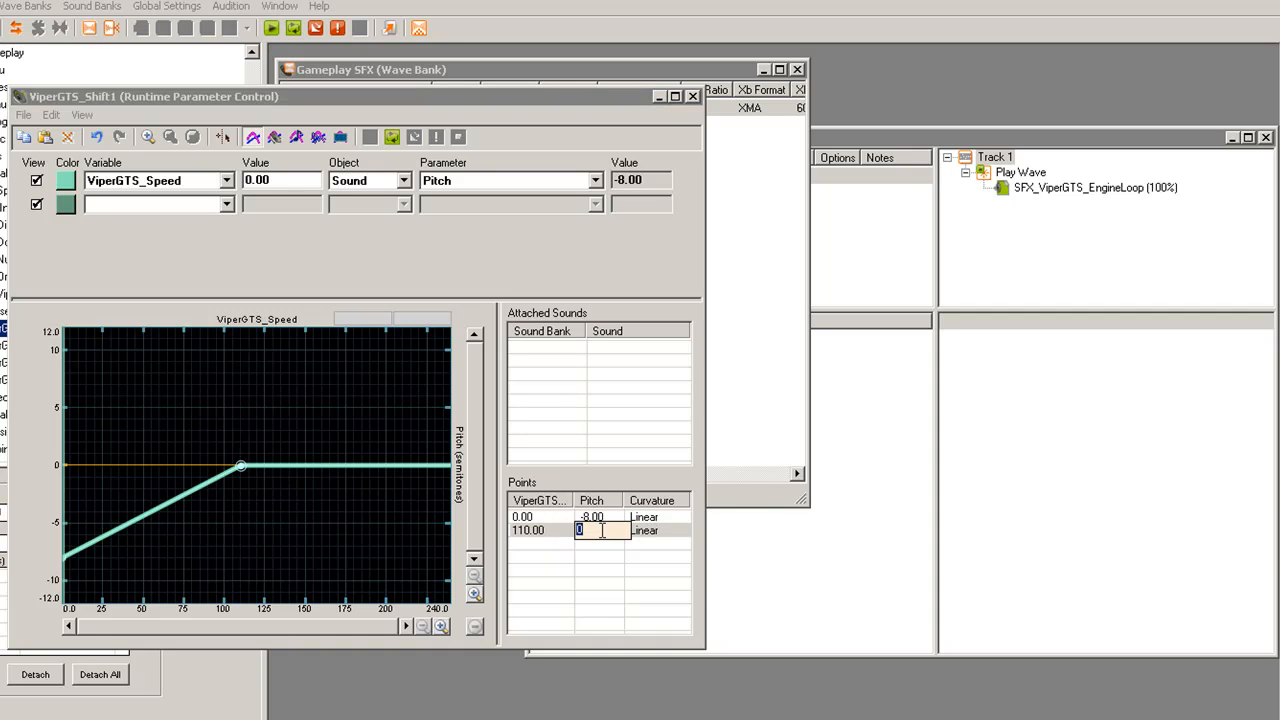
text(12)
key(Return)
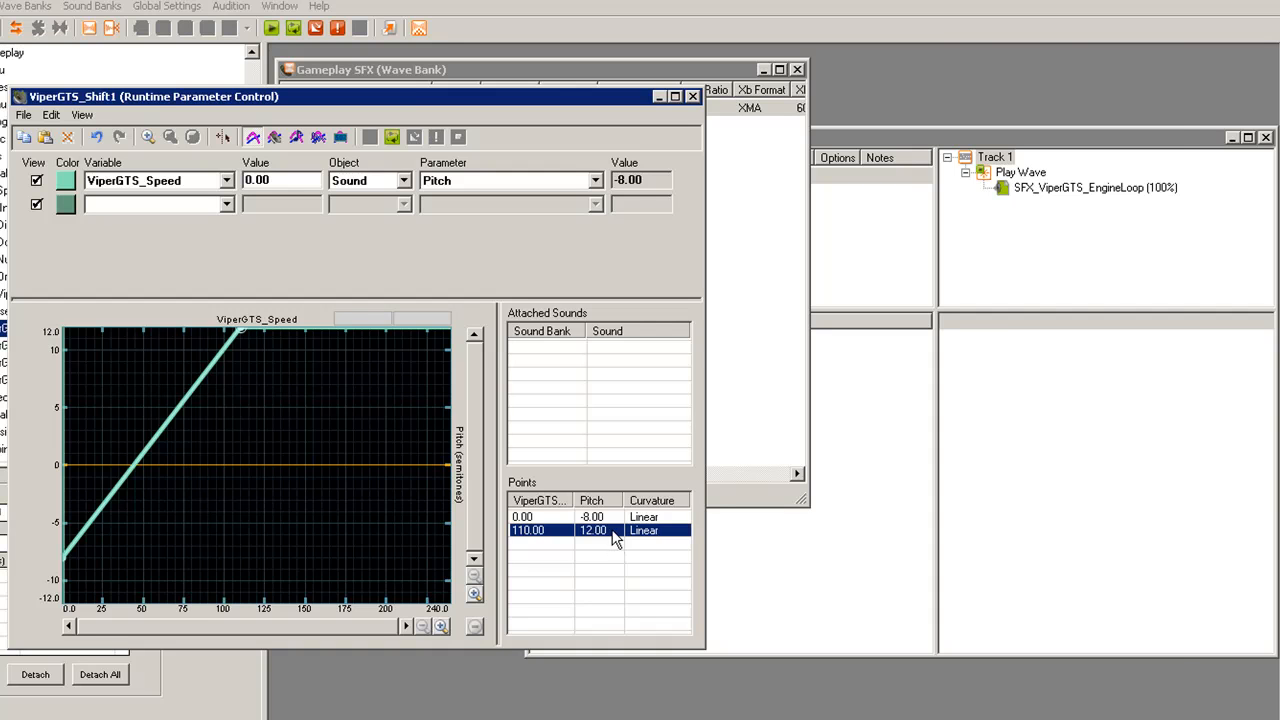
- Add a middle curve point to ViperGTS_Shift1 at the automatic gear shift speed of 70, with a pitch of 0
key(alt+Tab)
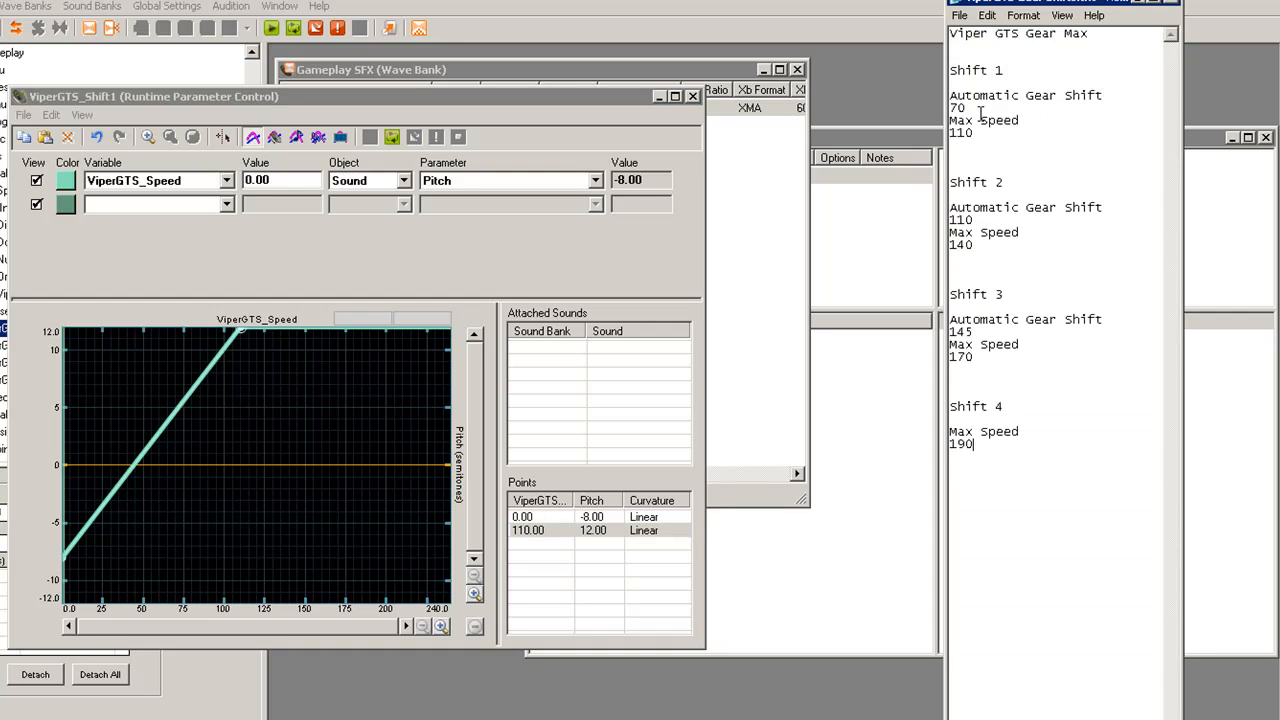
click(1139, 3)
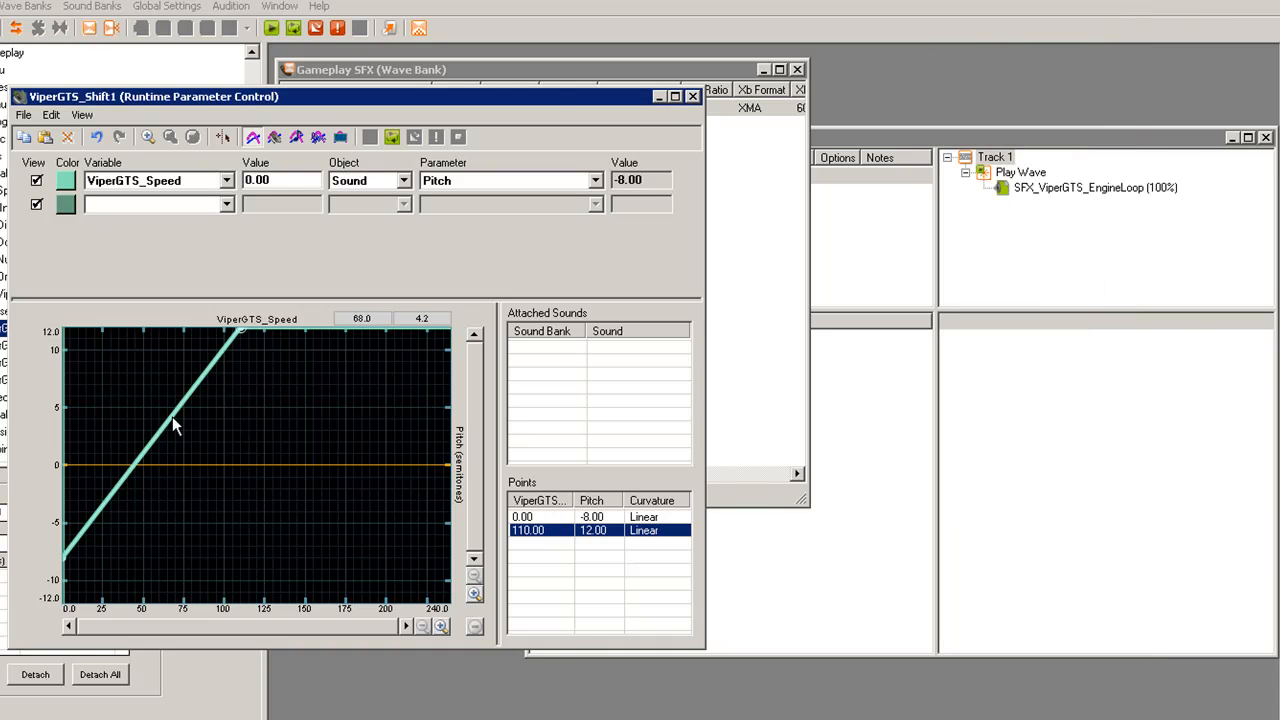
click(173, 424)
click(543, 532)
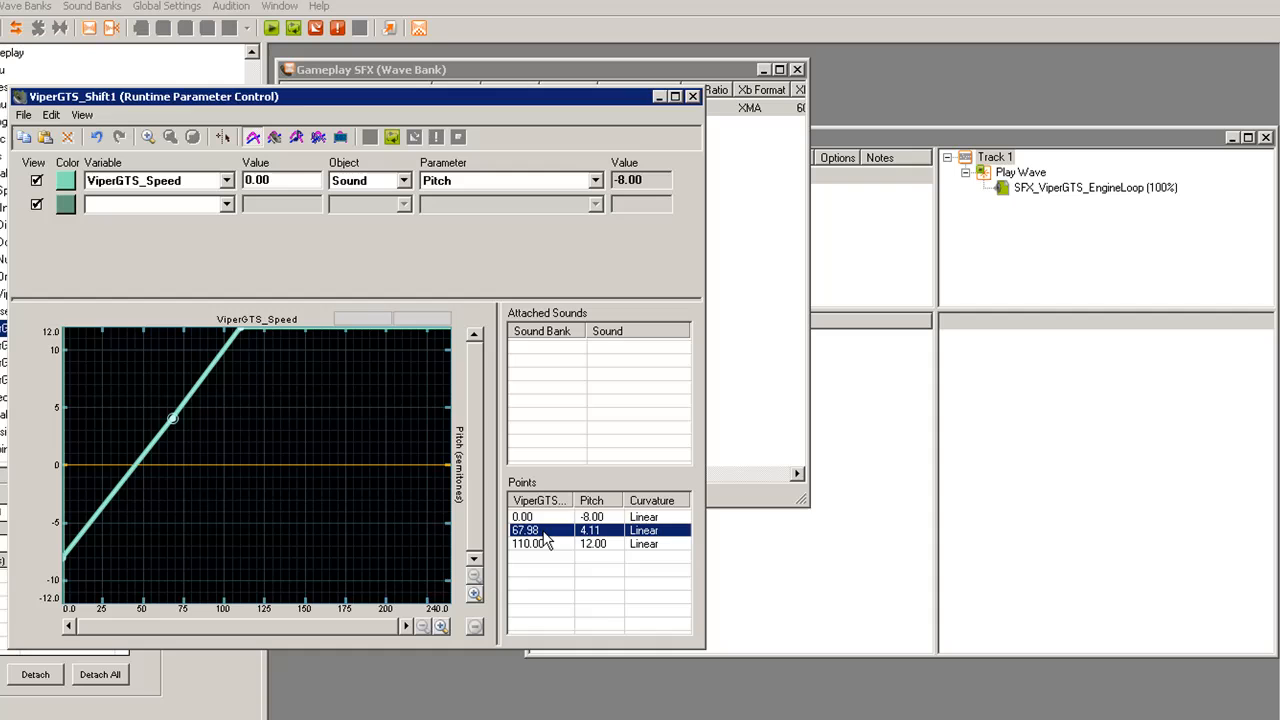
click(546, 536)
key(BackSpace)
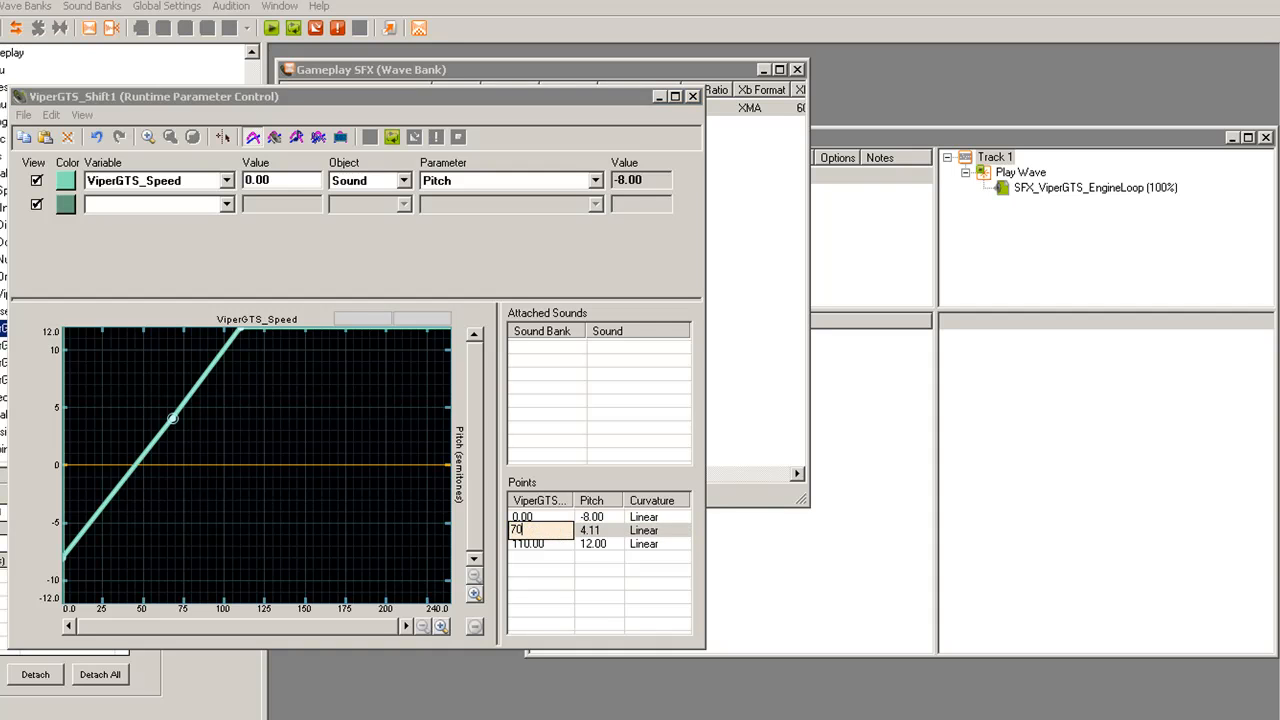
text(70)
key(Return)
drag(175, 419, 175, 468)
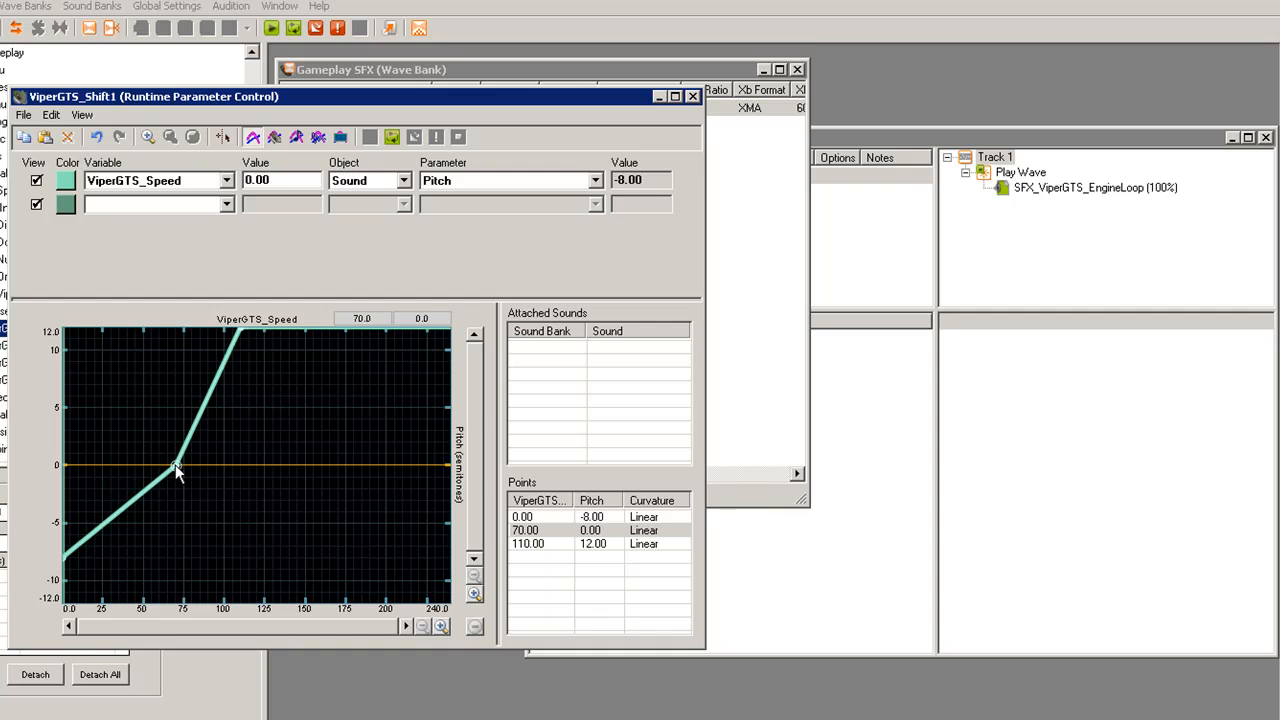
- Set the curvature of the first two ViperGTS_Shift1 curve points to Slow and close the preset
click(650, 517)
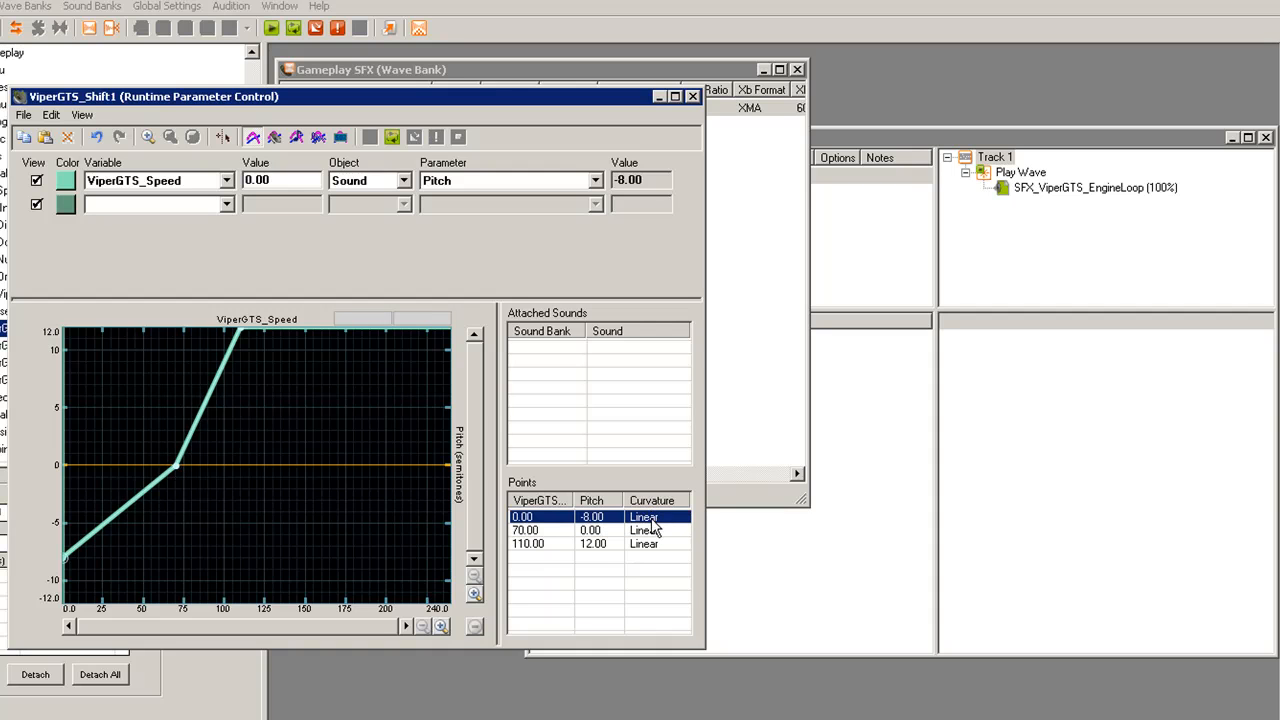
click(651, 520)
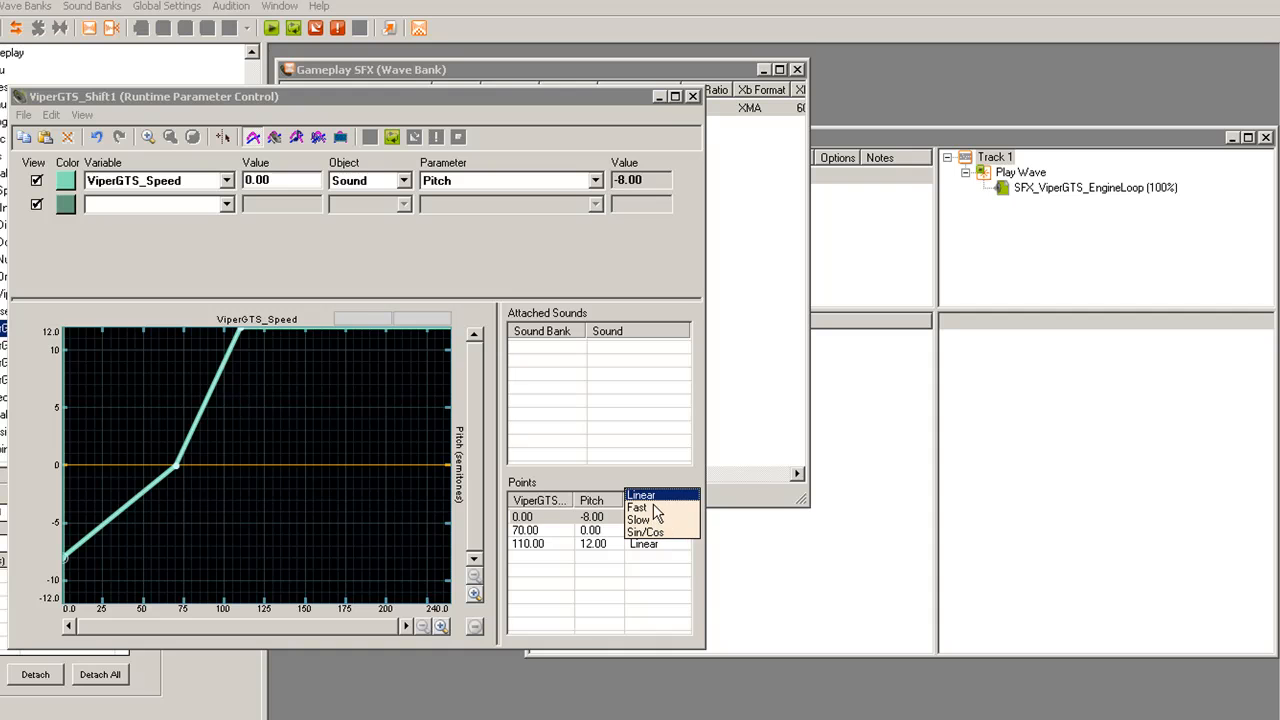
click(647, 521)
click(649, 530)
click(649, 530)
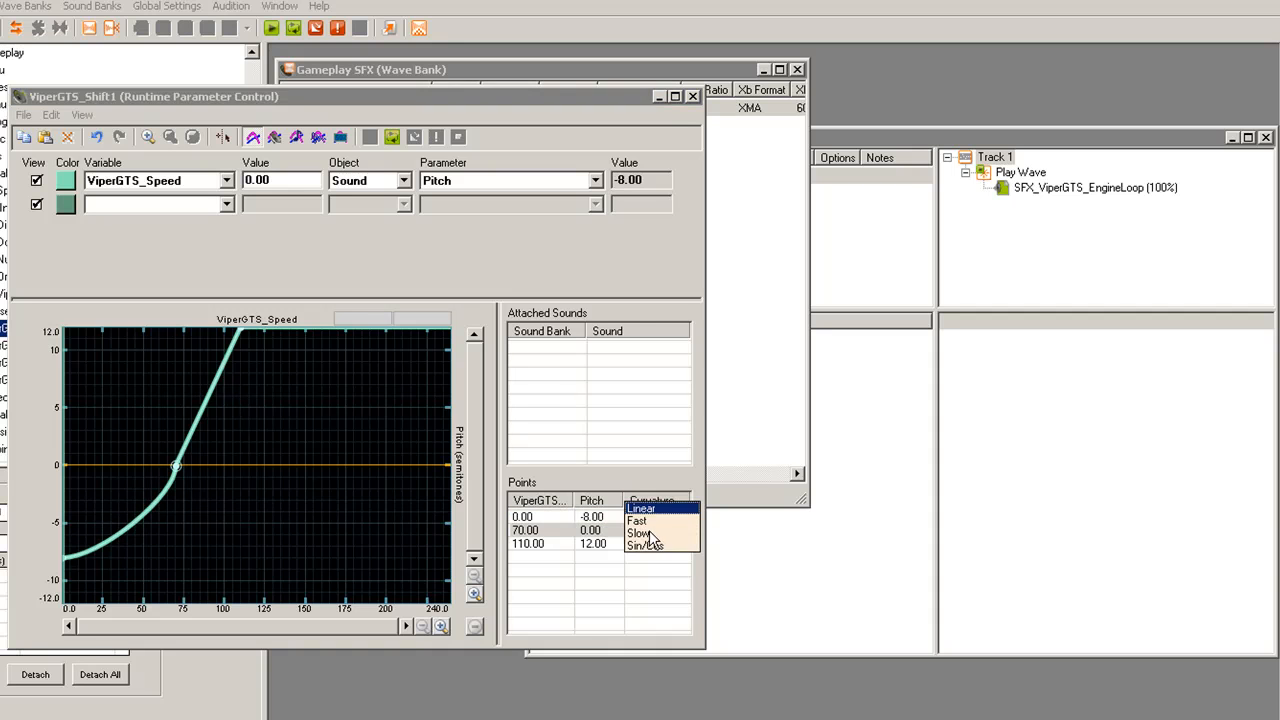
click(649, 533)
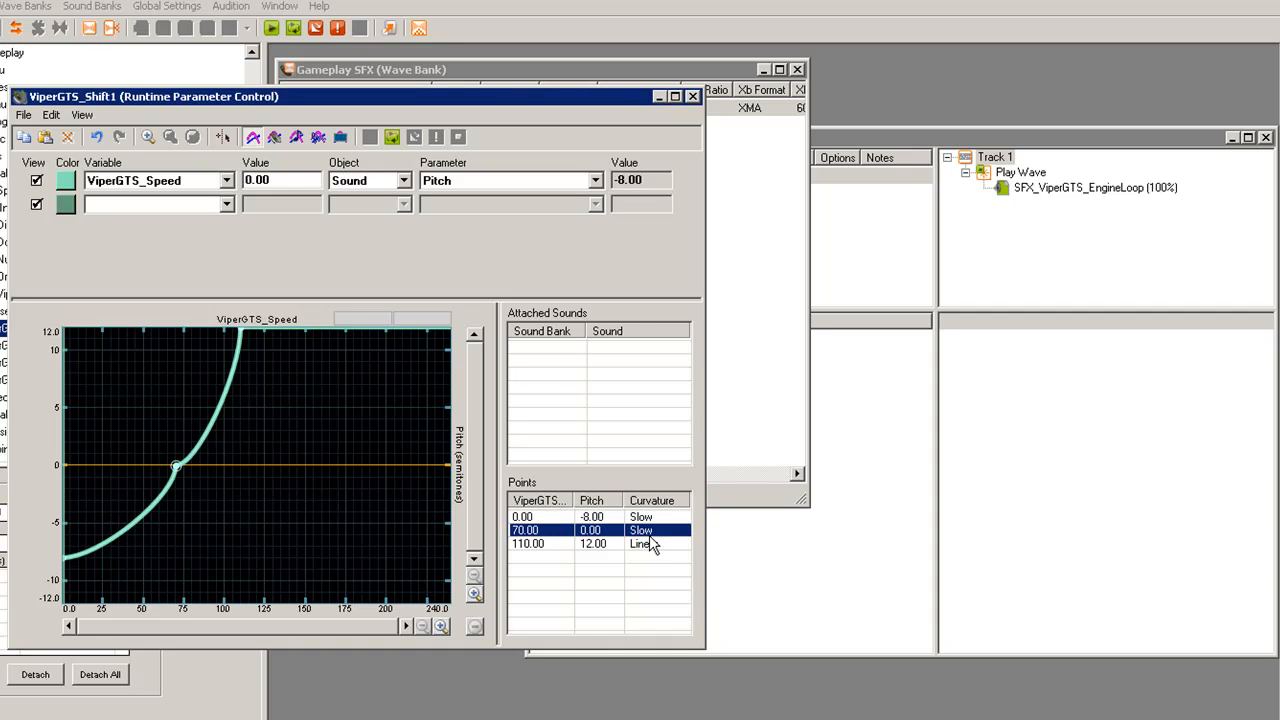
click(694, 96)
- Open the ViperGTS_Shift2 preset and set its first curve point to speed 0 and pitch -8
double_click(24, 345)
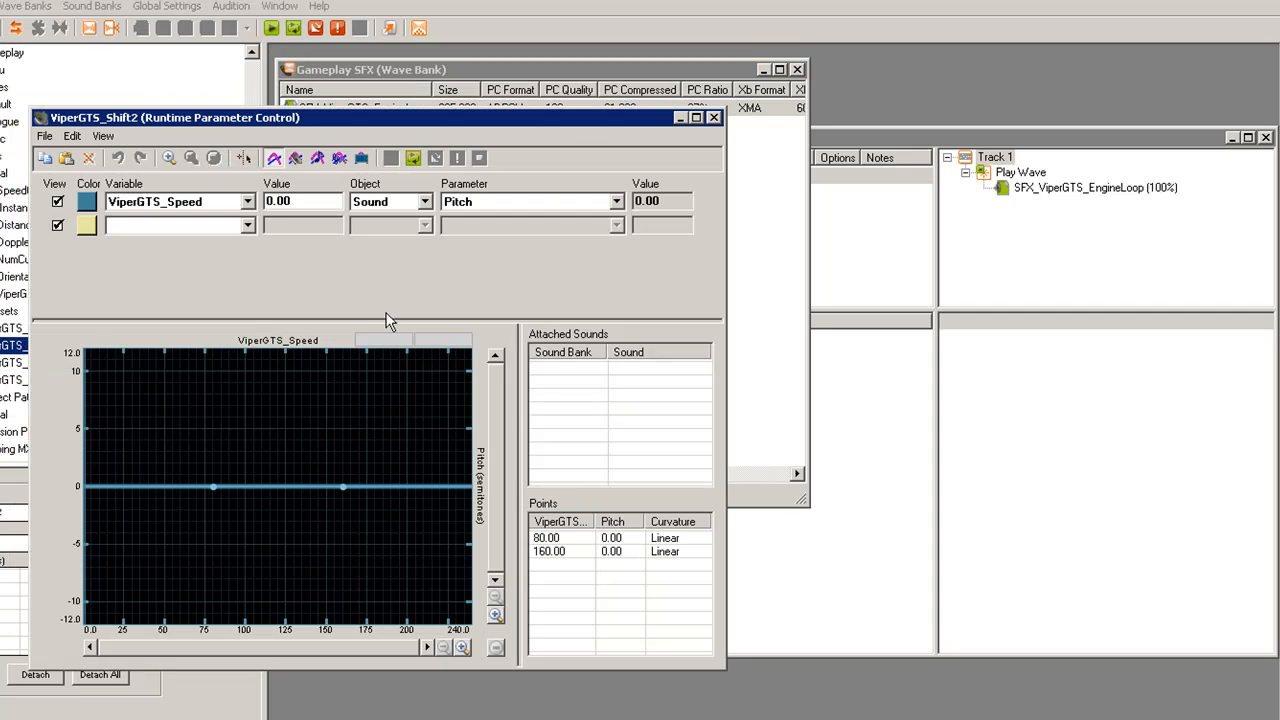
double_click(566, 540)
text(0)
key(Return)
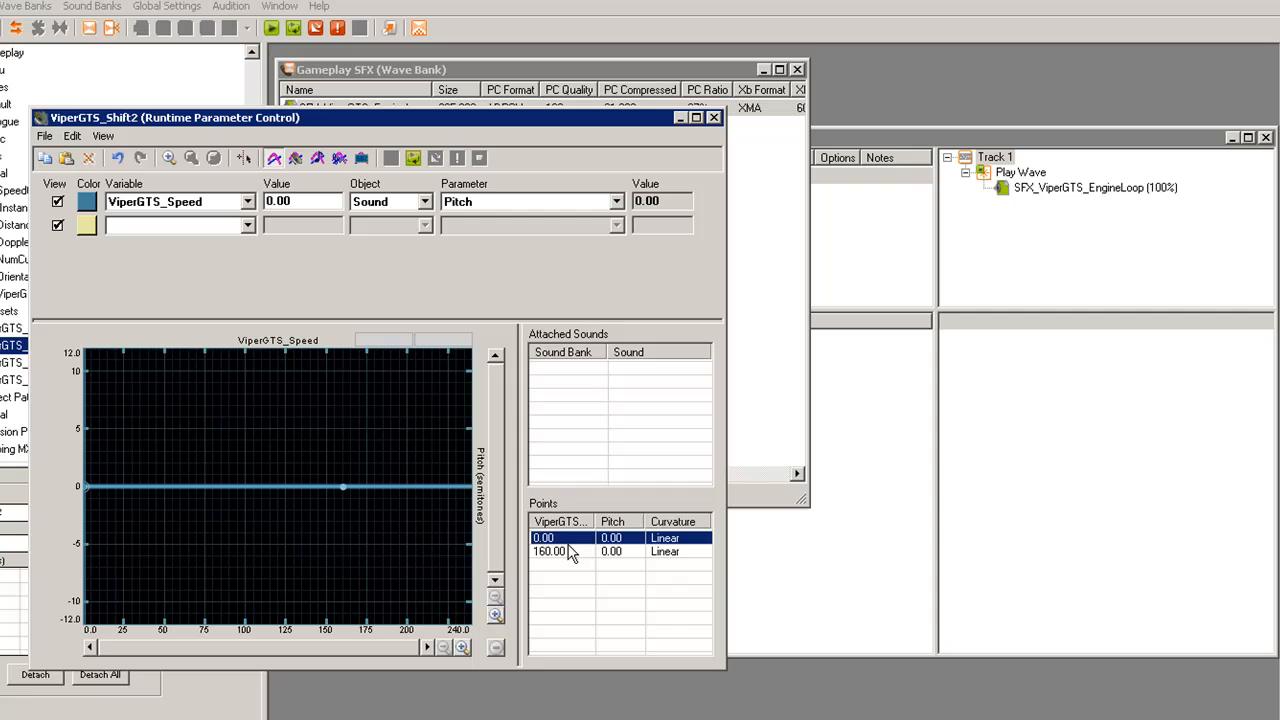
double_click(620, 540)
text(-8)
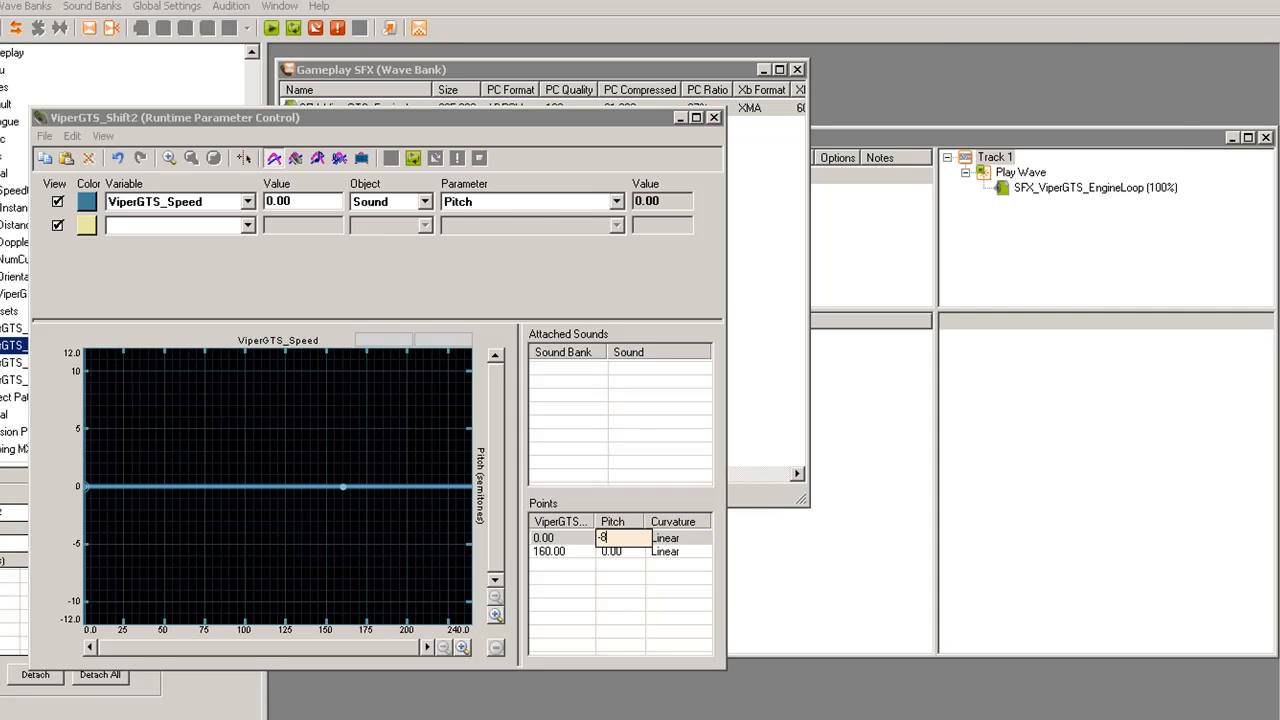
key(Return)
- Check the Shift 2 speeds in the Notepad notes and set the preset's second curve point to speed 140 and pitch 8
key(alt+Tab)
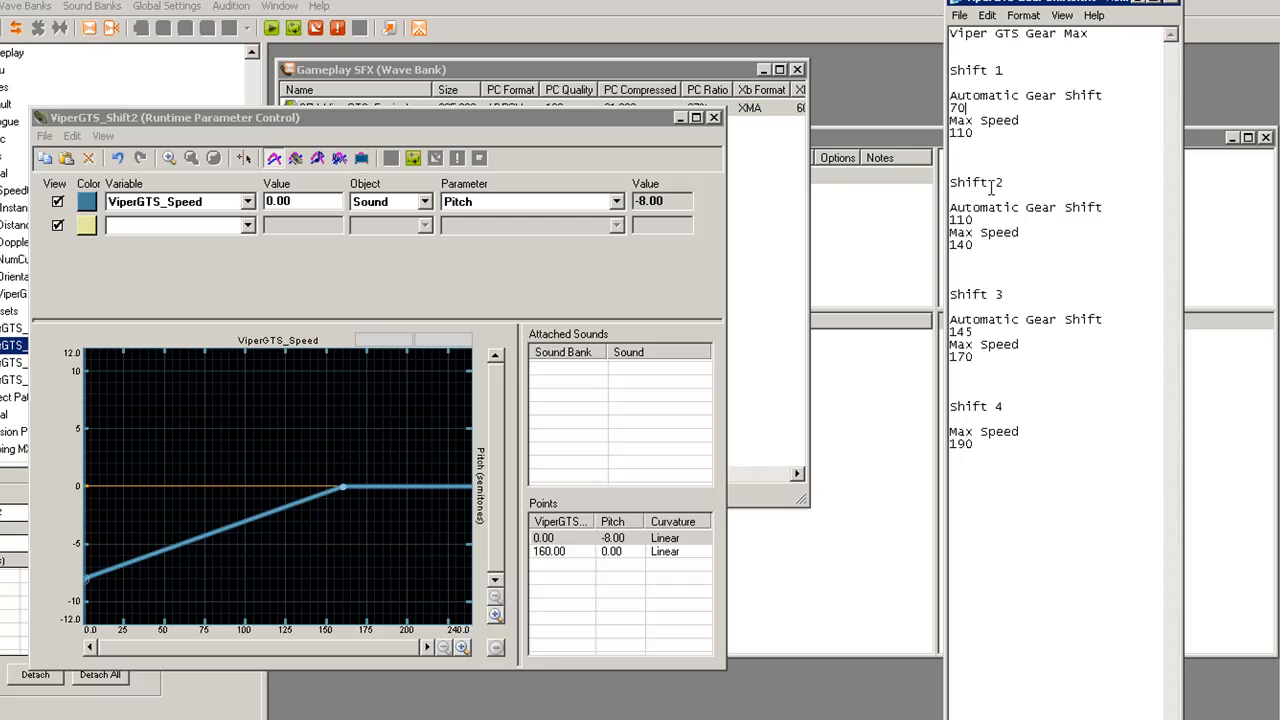
click(1140, 2)
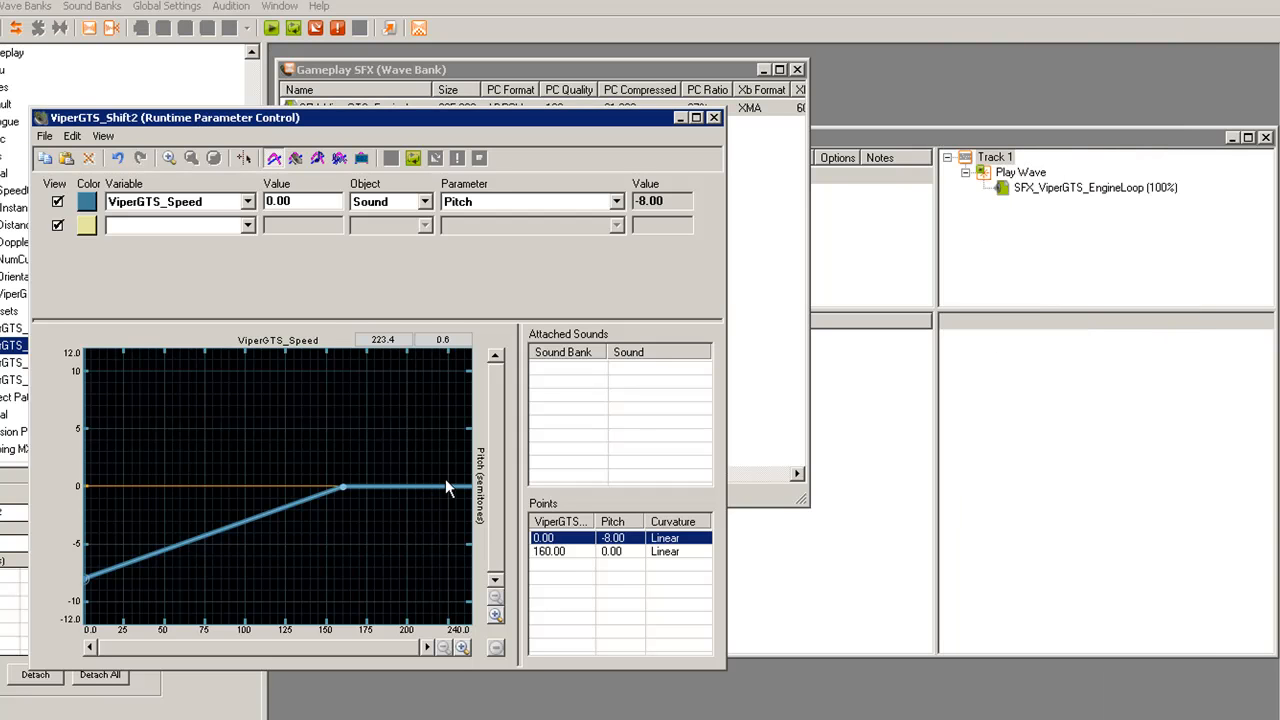
click(551, 551)
click(551, 551)
text(160)
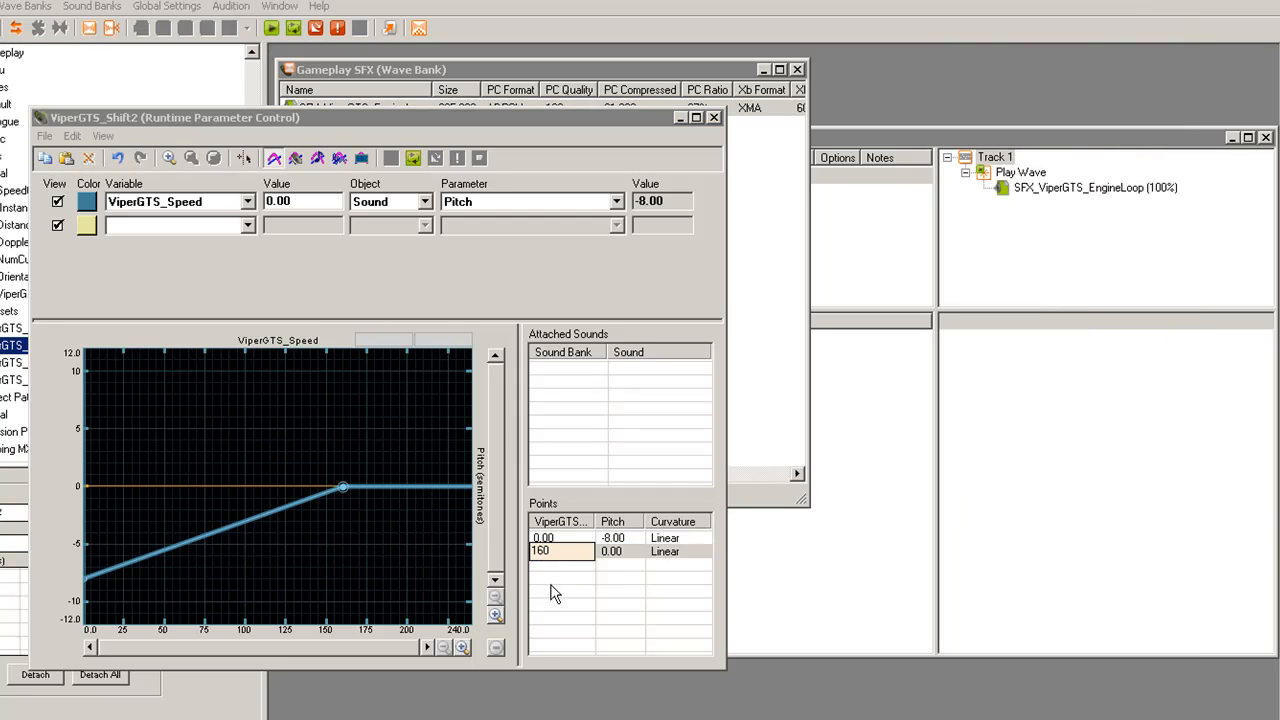
key(BackSpace)
text(4)
key(Return)
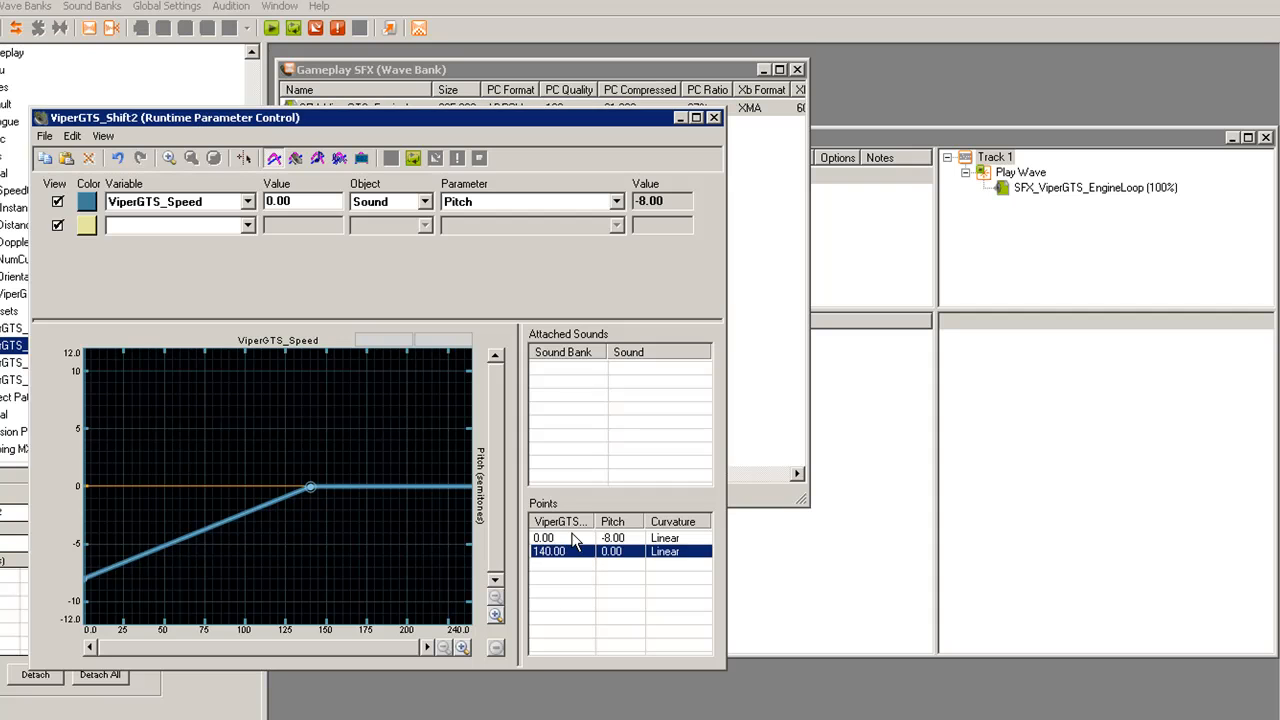
click(633, 554)
text(8)
key(Return)
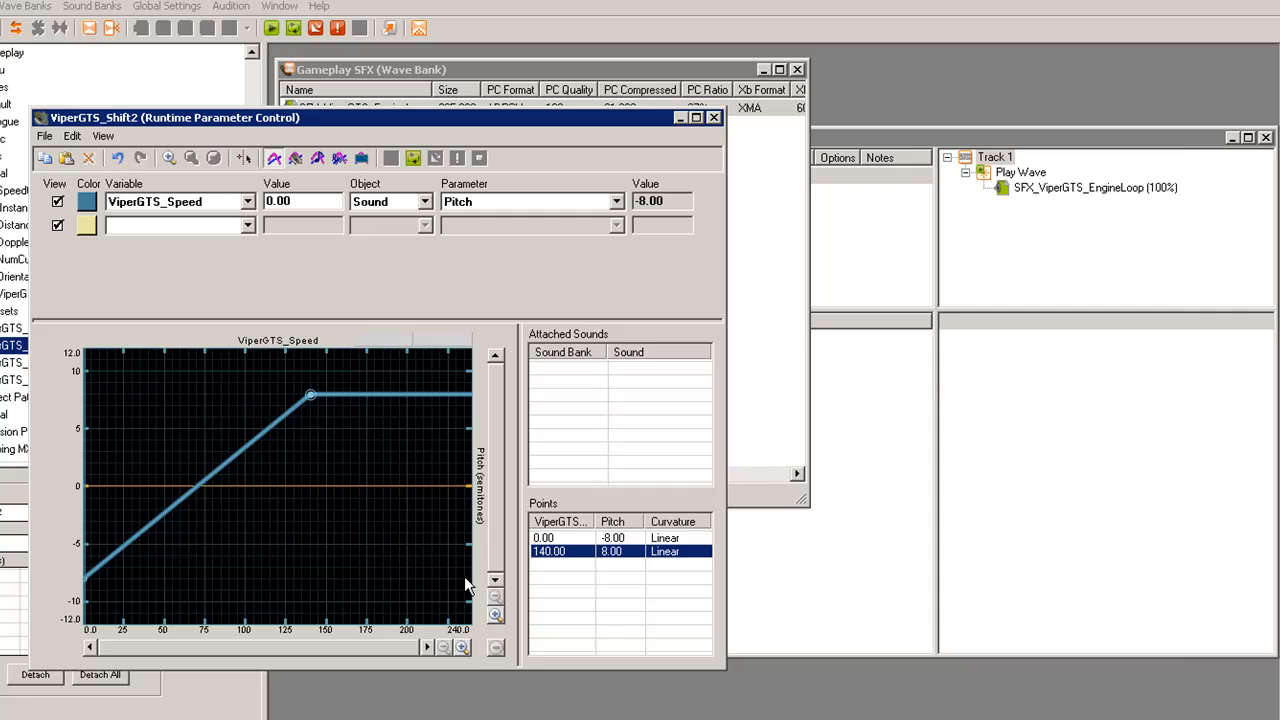
- Recheck the gear notes and add two intermediate points to the ViperGTS_Shift2 curve, at about speed 95, pitch 2.7 and speed 56, pitch -2
click(925, 1)
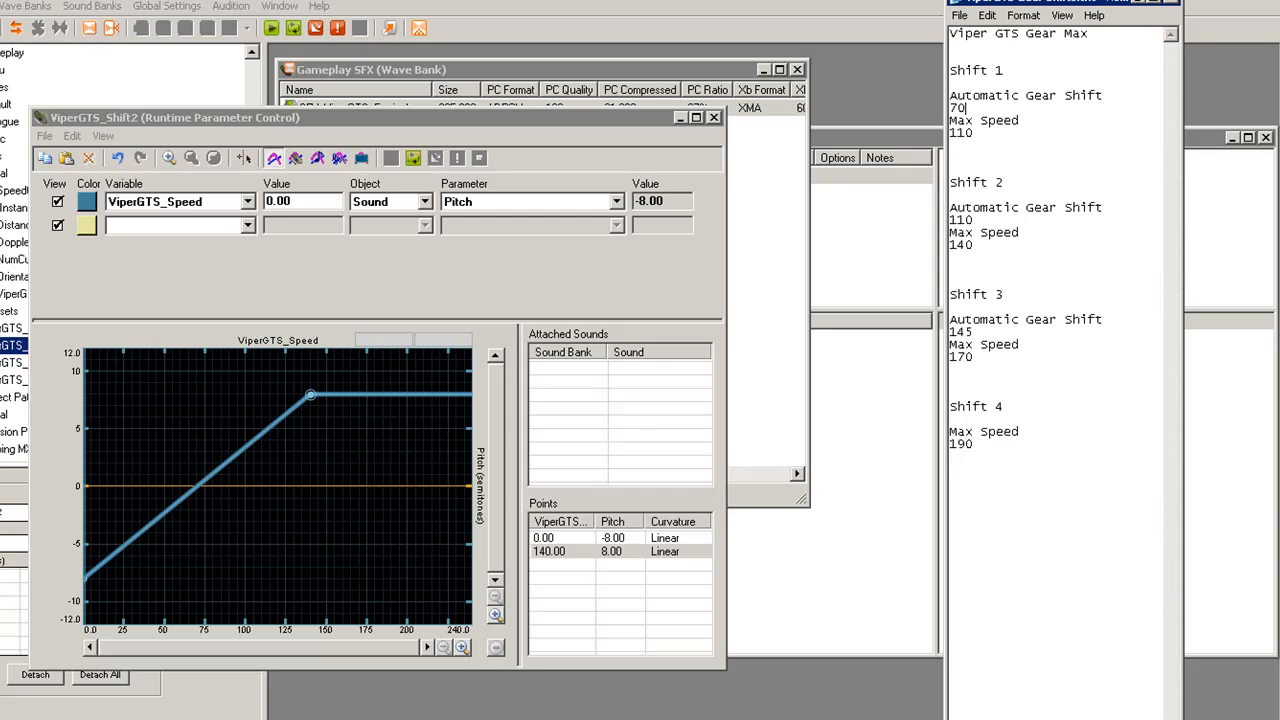
click(1151, 3)
double_click(233, 457)
double_click(173, 509)
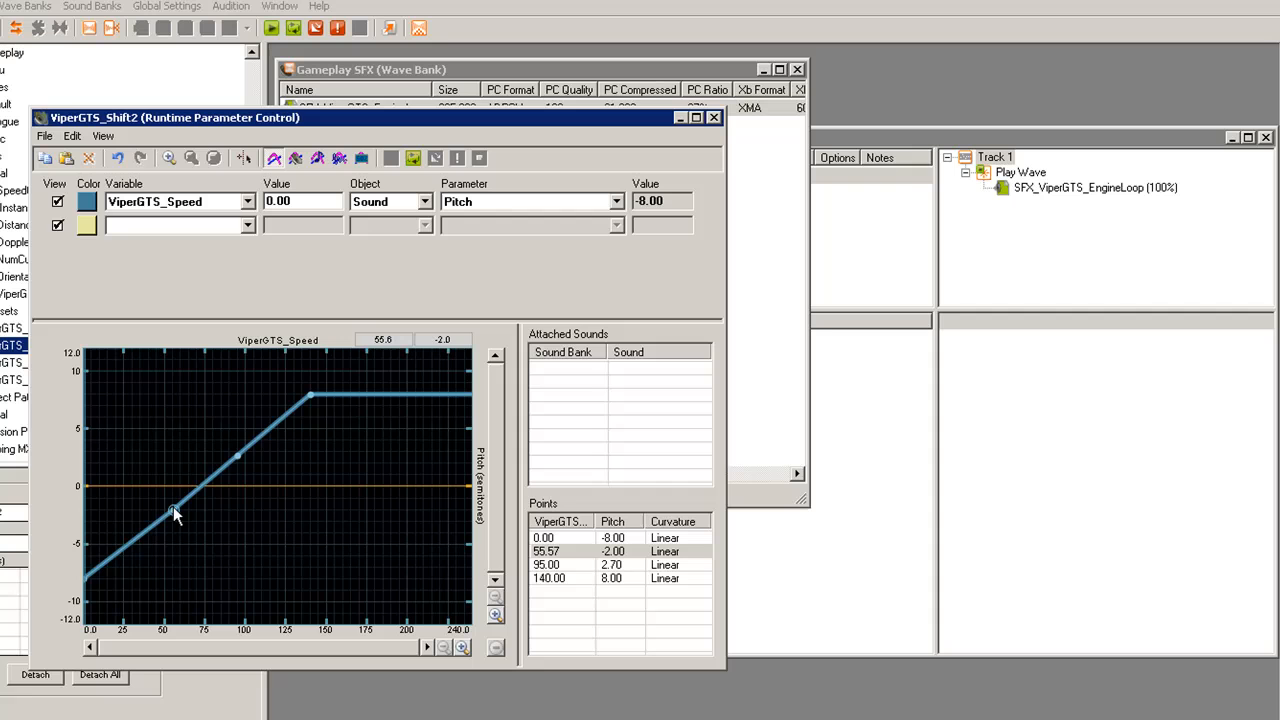
- Set the curvature of the first three ViperGTS_Shift2 curve points to Slow
click(672, 523)
click(670, 540)
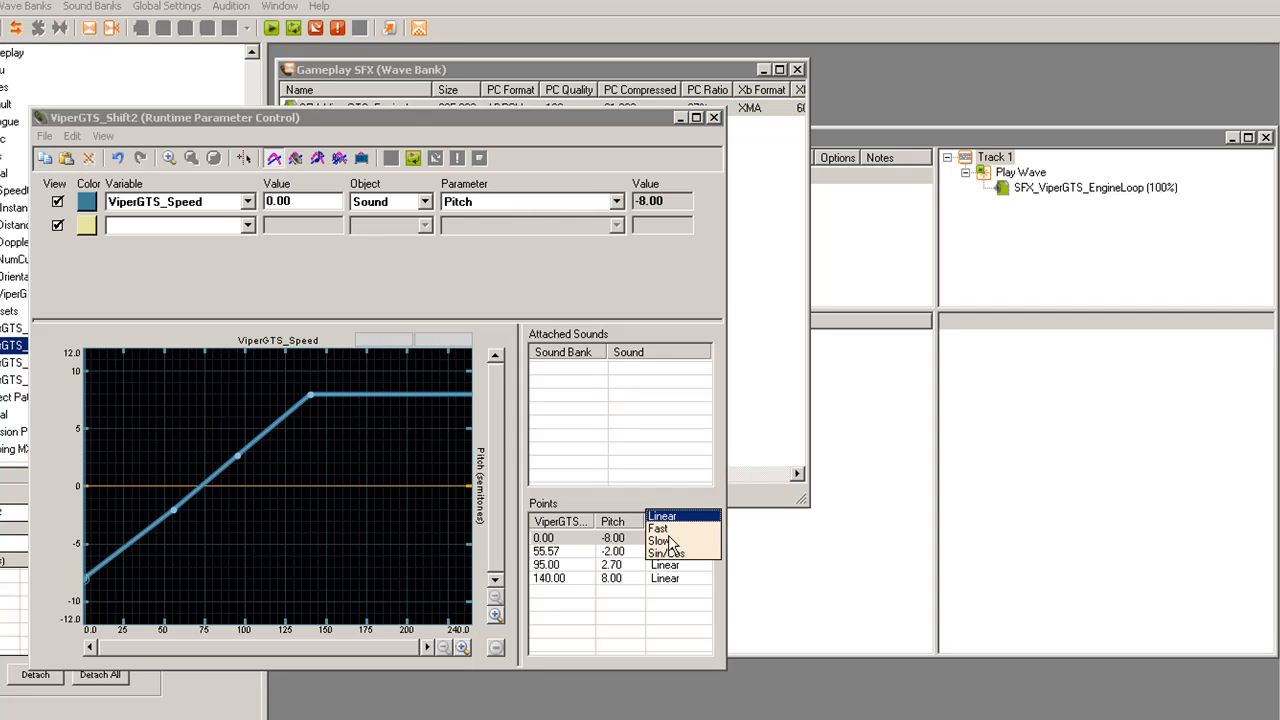
click(668, 553)
click(674, 551)
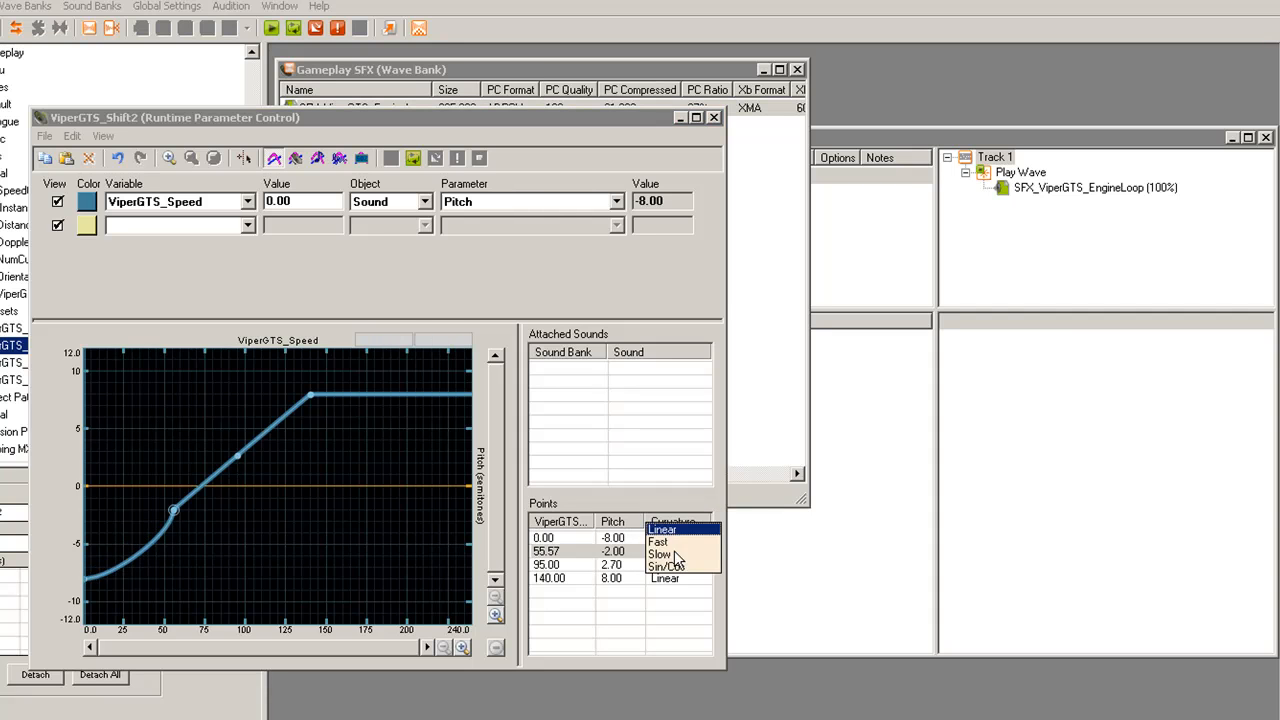
click(674, 551)
click(676, 566)
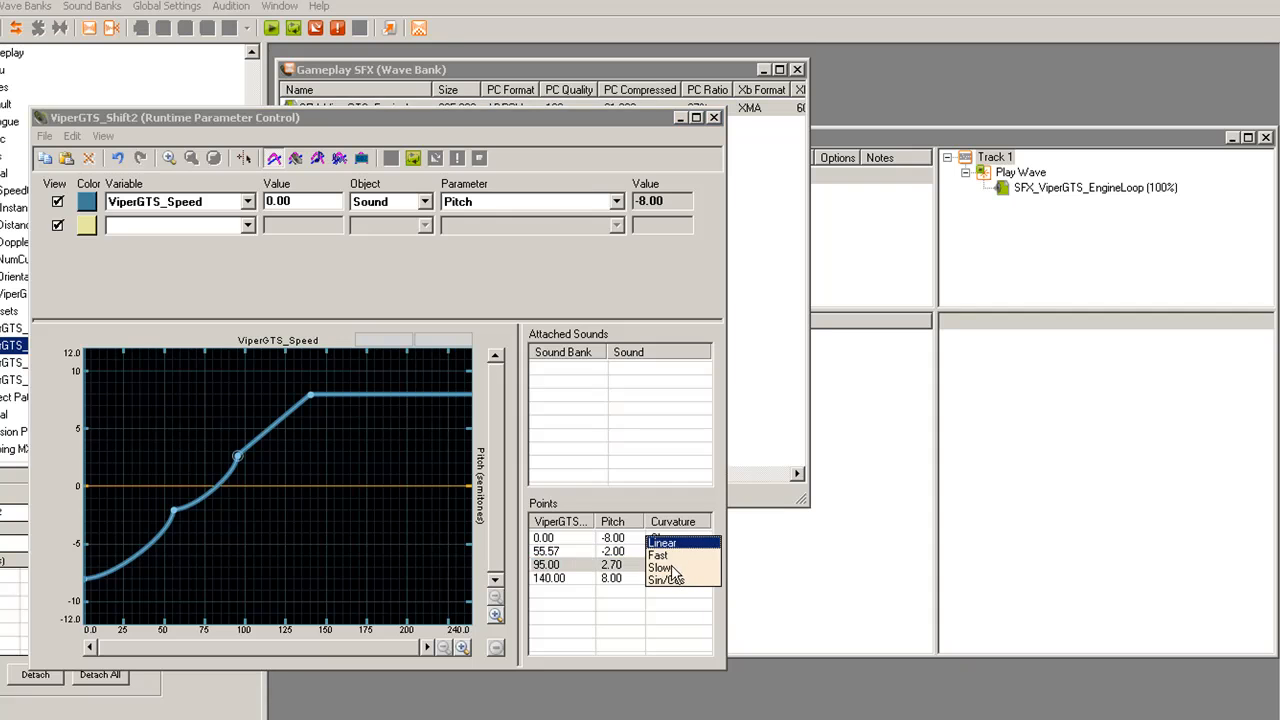
click(662, 567)
- Move the third ViperGTS_Shift2 point to speed 110, pitch about 2.1, and set the second point to speed 70, pitch about -3.7
drag(239, 456, 262, 463)
drag(172, 508, 171, 528)
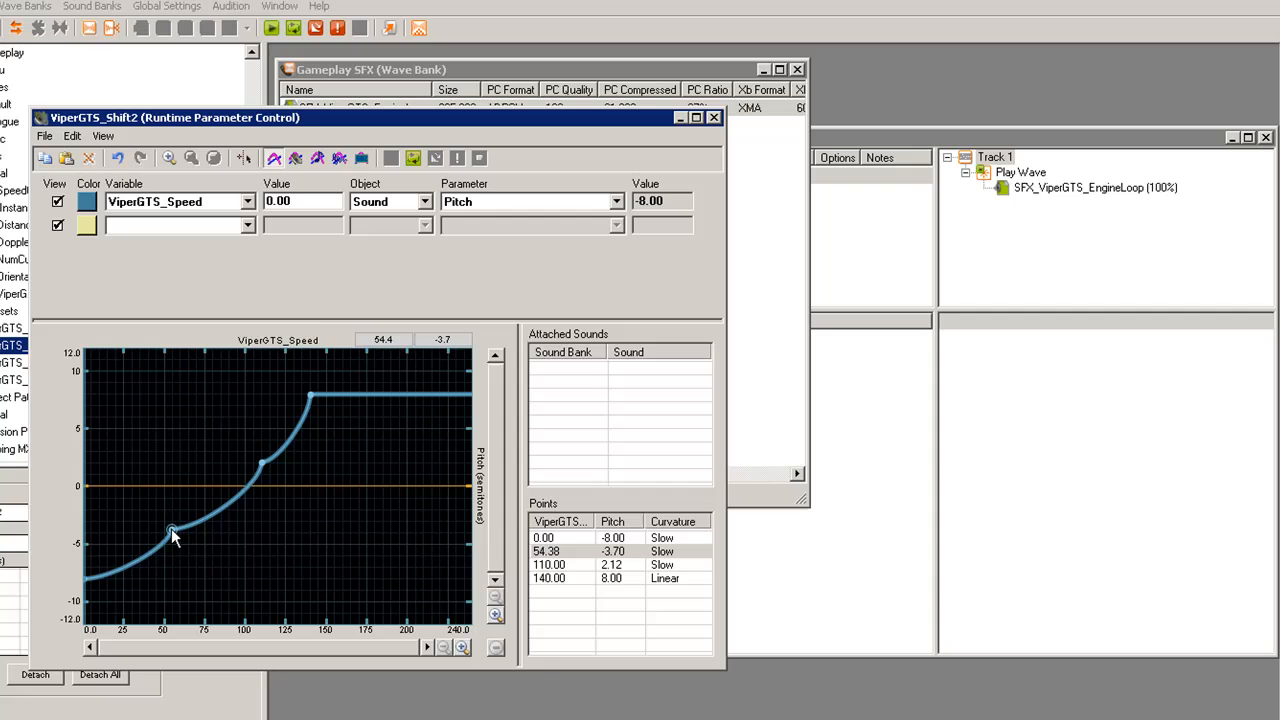
click(560, 552)
click(566, 551)
text(70)
key(Return)
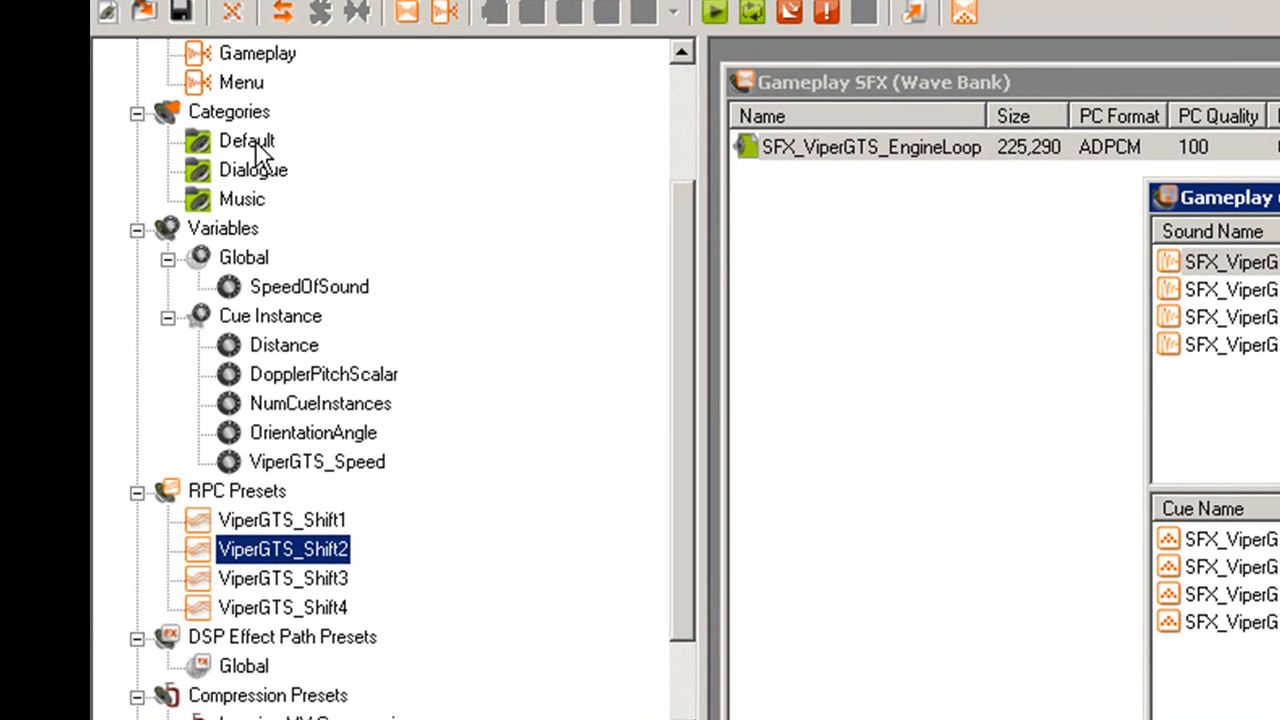
- Add a subcategory named ViperGTS_Loop under the Default category
right_click(255, 143)
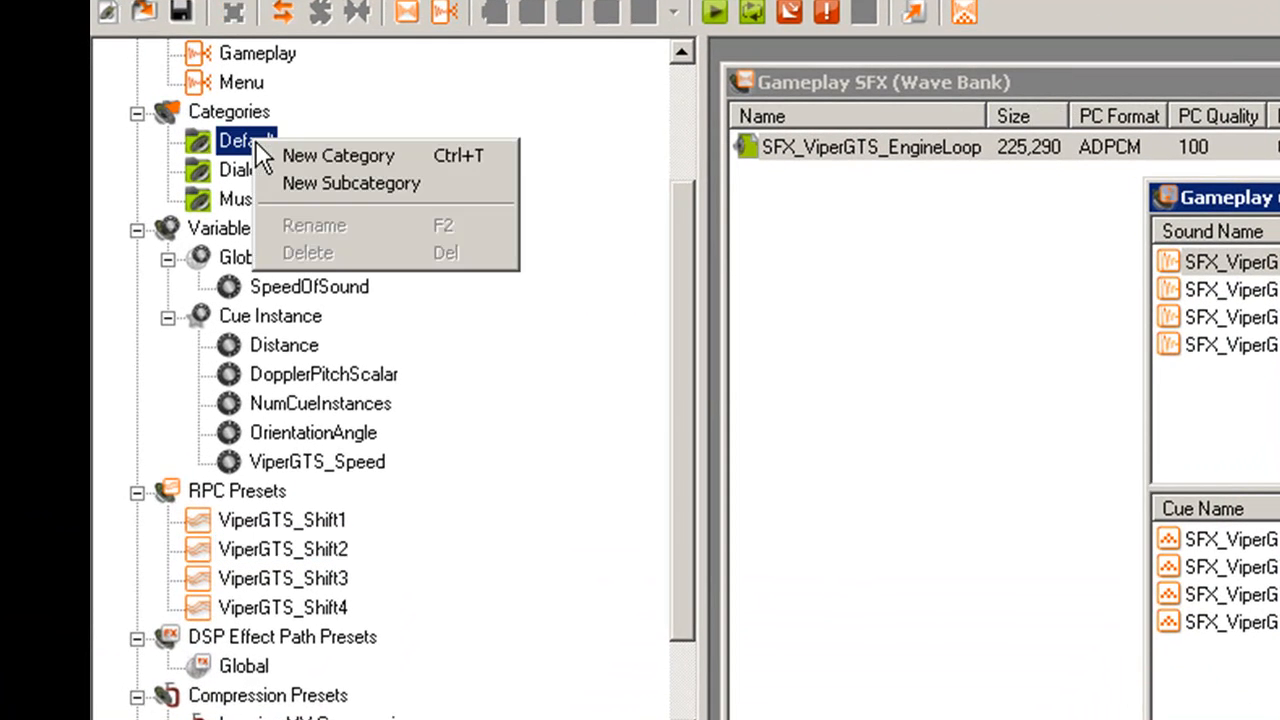
click(386, 183)
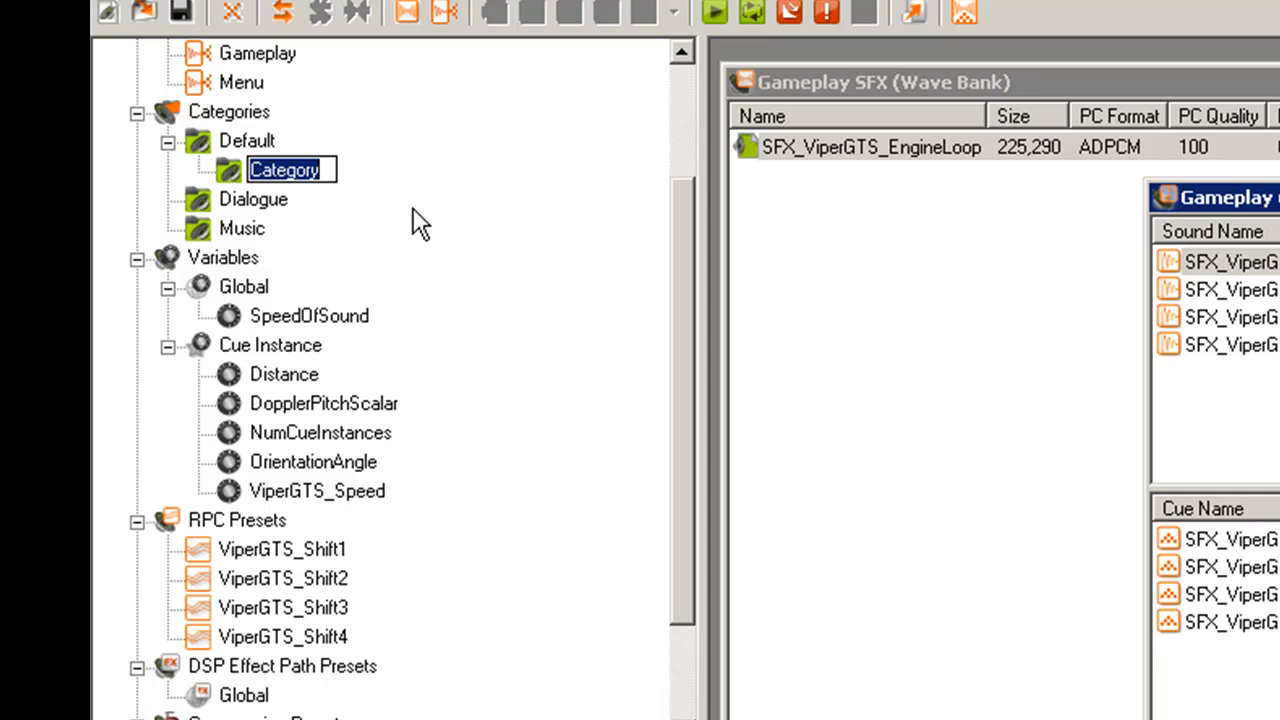
key(BackSpace)
text(Vipe)
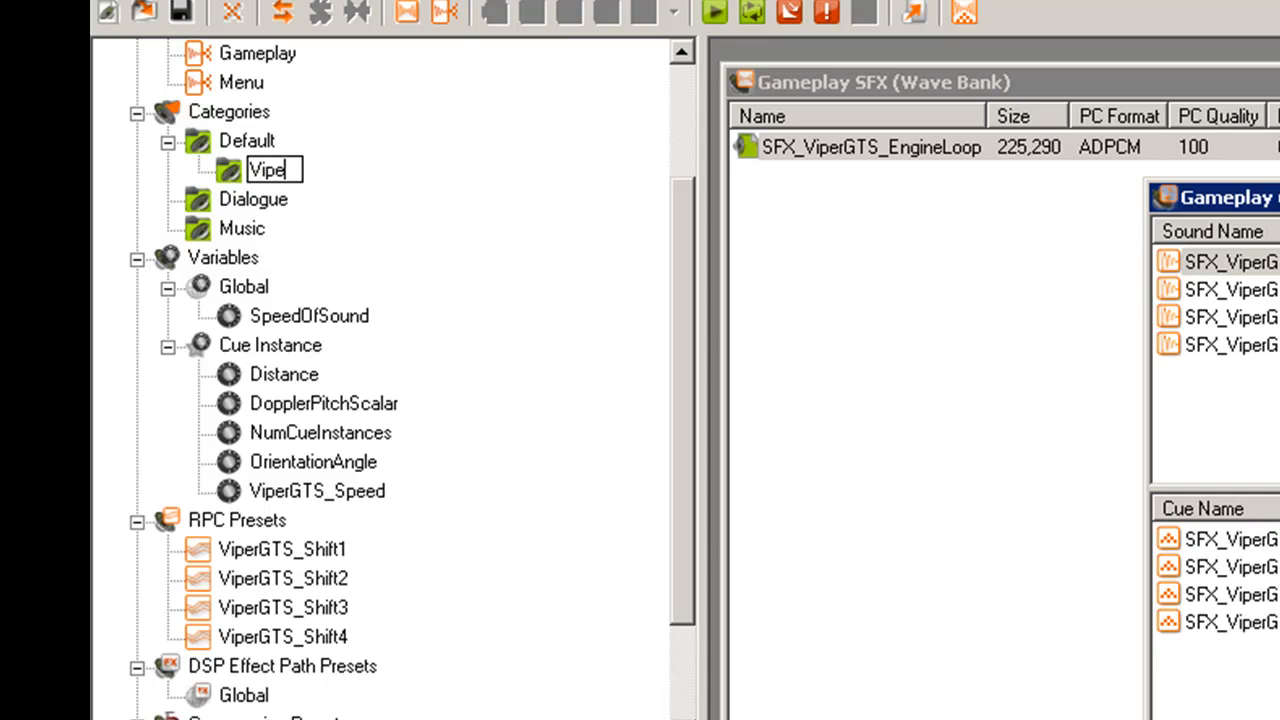
text(rGTS_Loop)
key(Return)
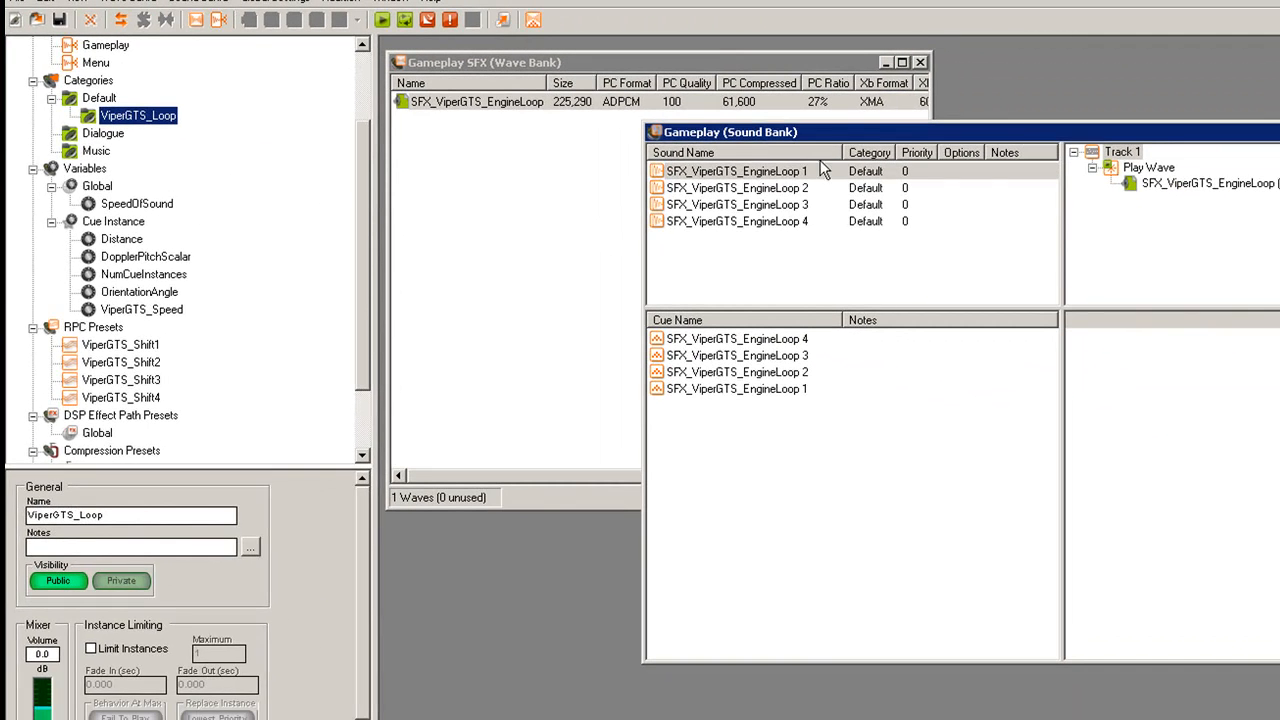
- Assign the sounds SFX_ViperGTS_EngineLoop 1 and SFX_ViperGTS_EngineLoop 2 to the ViperGTS_Loop category
click(822, 170)
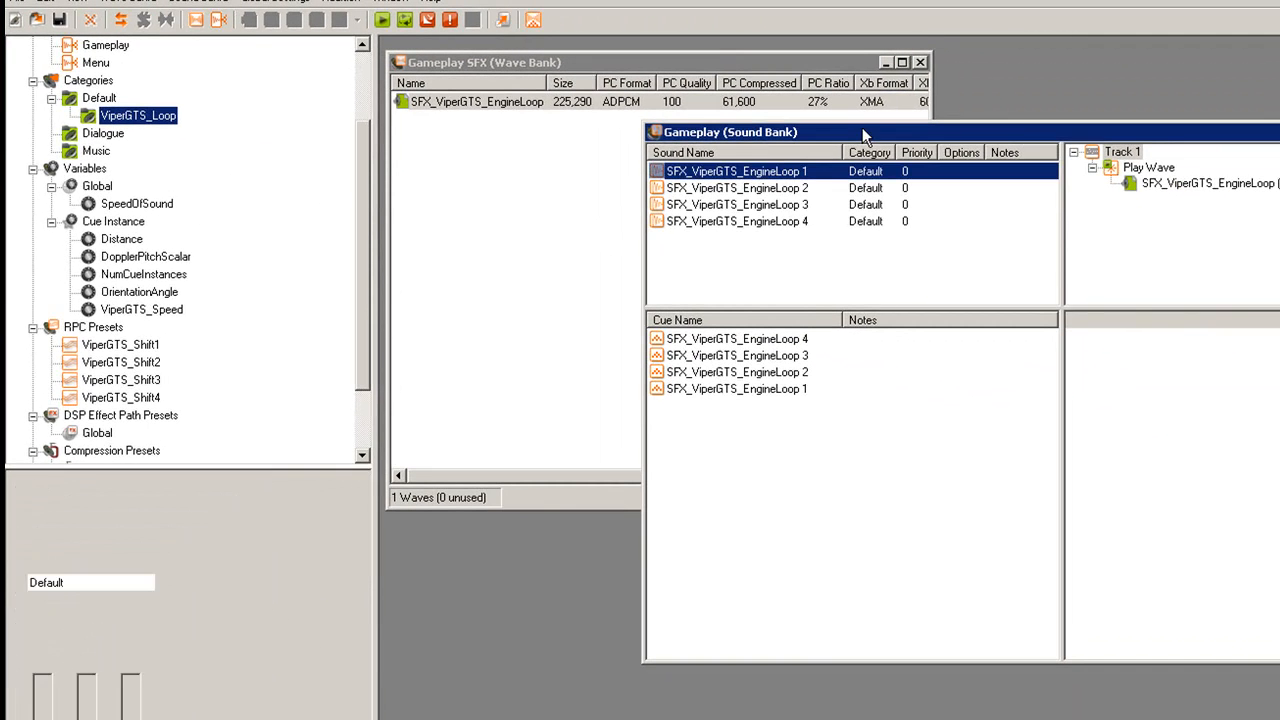
right_click(735, 170)
key(Escape)
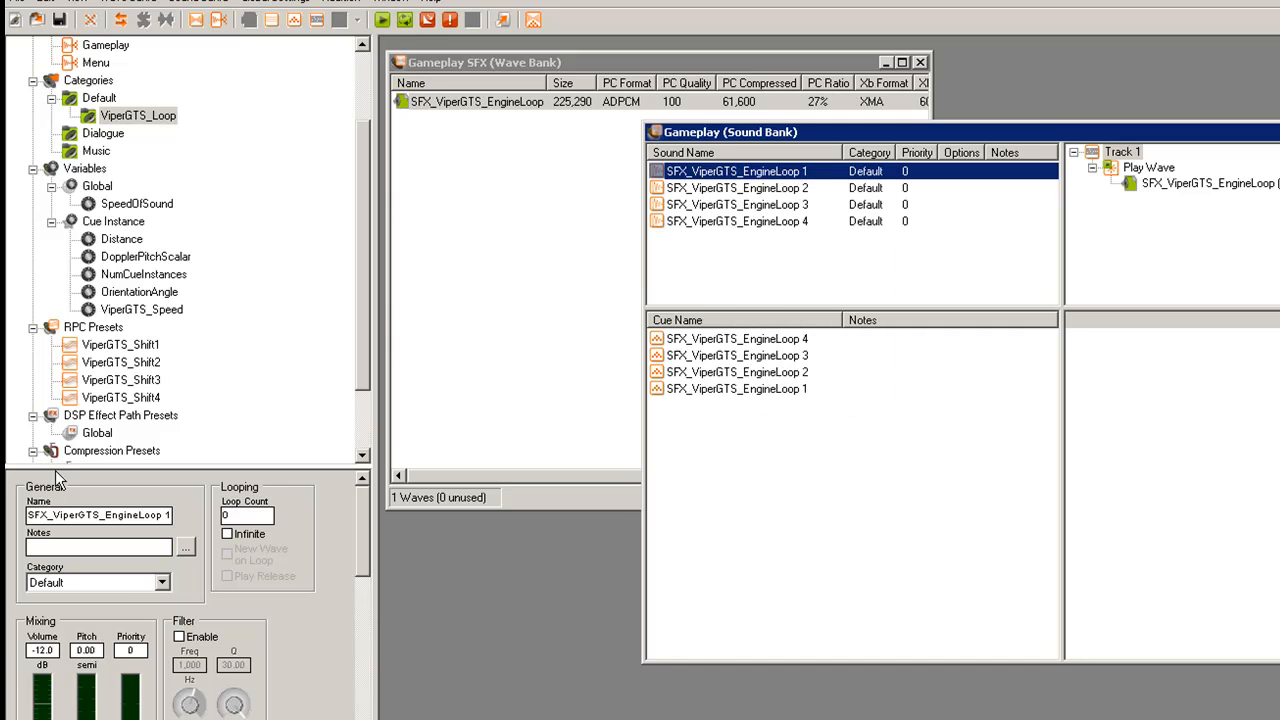
click(161, 582)
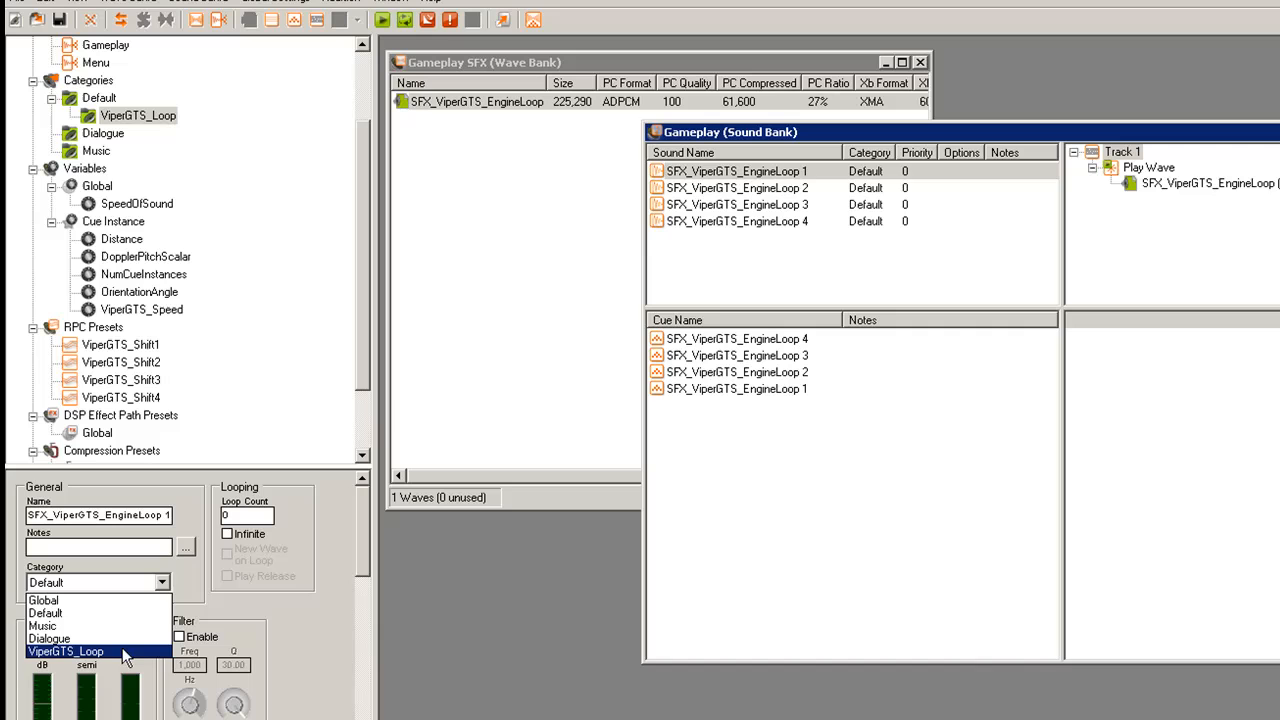
click(122, 651)
click(766, 190)
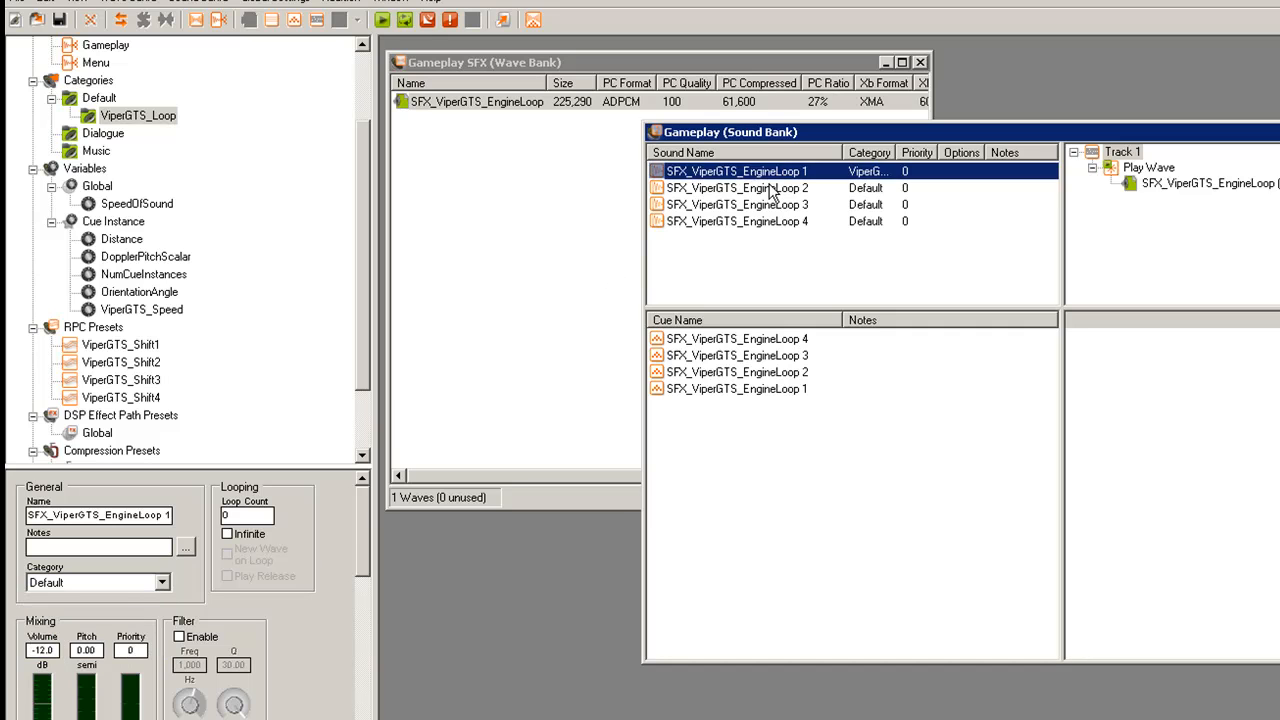
click(161, 582)
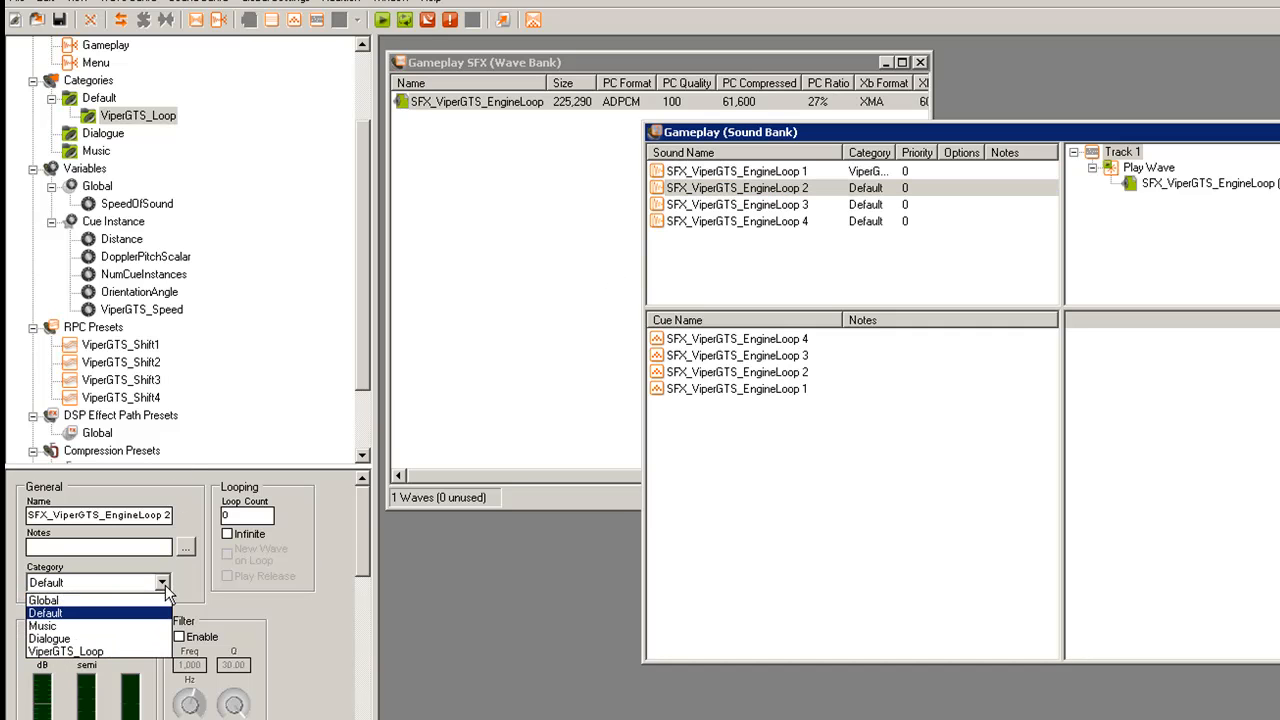
click(122, 651)
- Assign the sounds SFX_ViperGTS_EngineLoop 3 and SFX_ViperGTS_EngineLoop 4 to the ViperGTS_Loop category
click(746, 206)
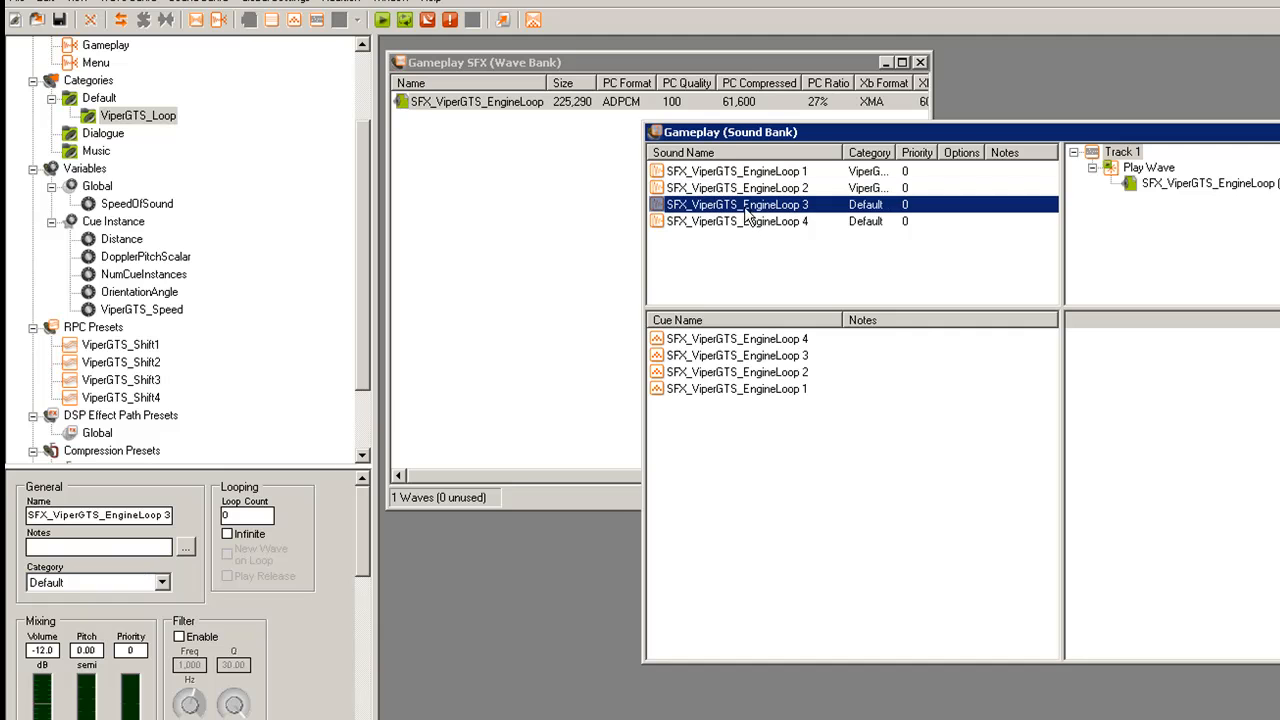
click(141, 585)
click(117, 649)
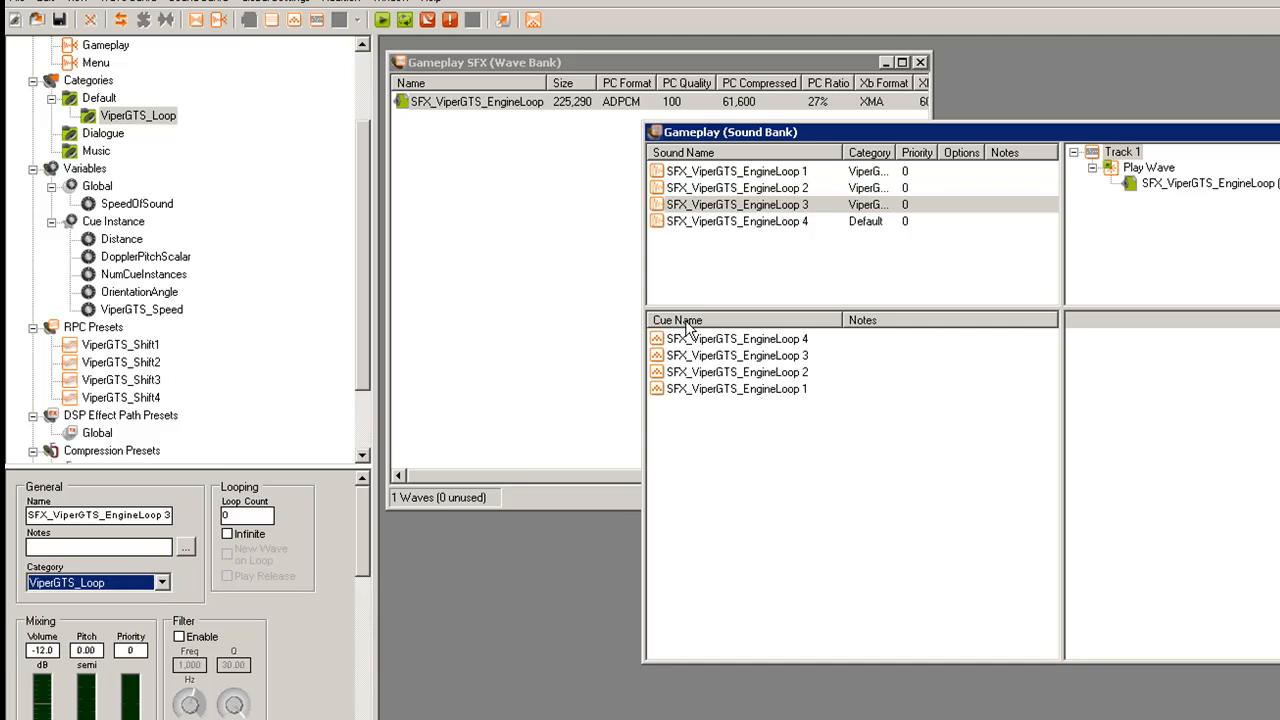
click(752, 222)
click(161, 582)
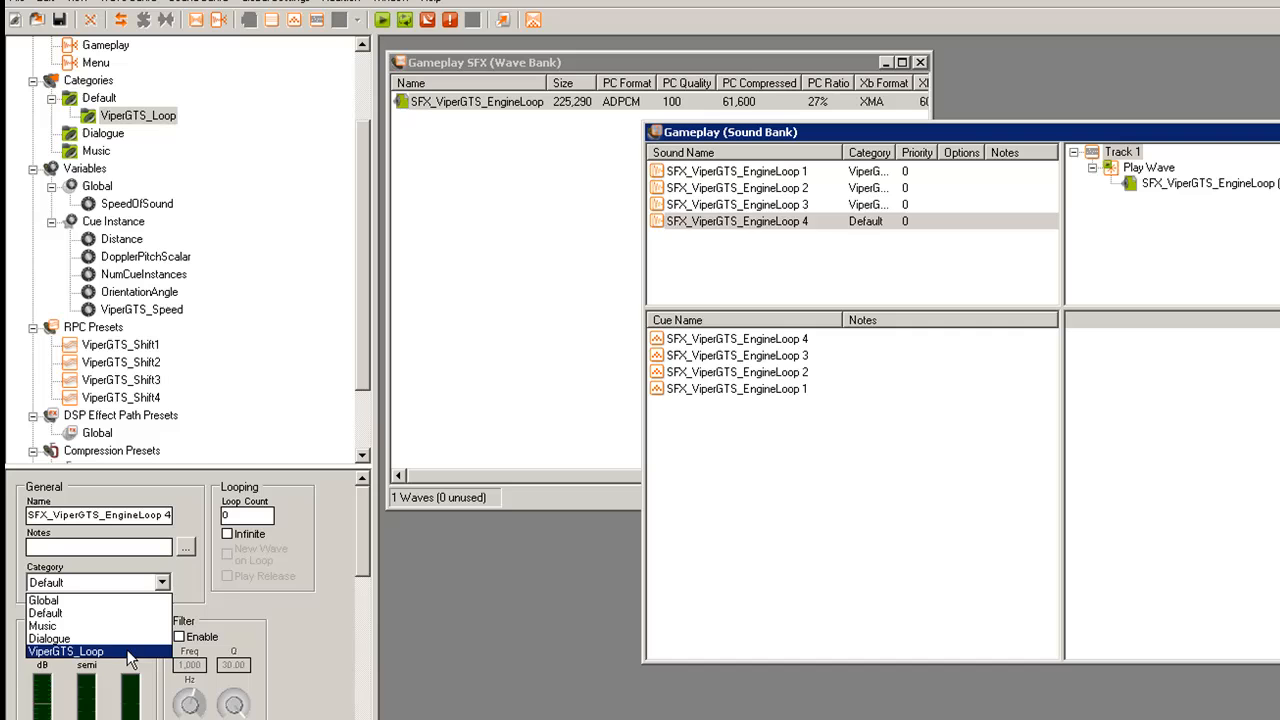
click(128, 655)
- Enable instance limiting for the ViperGTS_Loop category and set its behavior at maximum to Replace
click(137, 116)
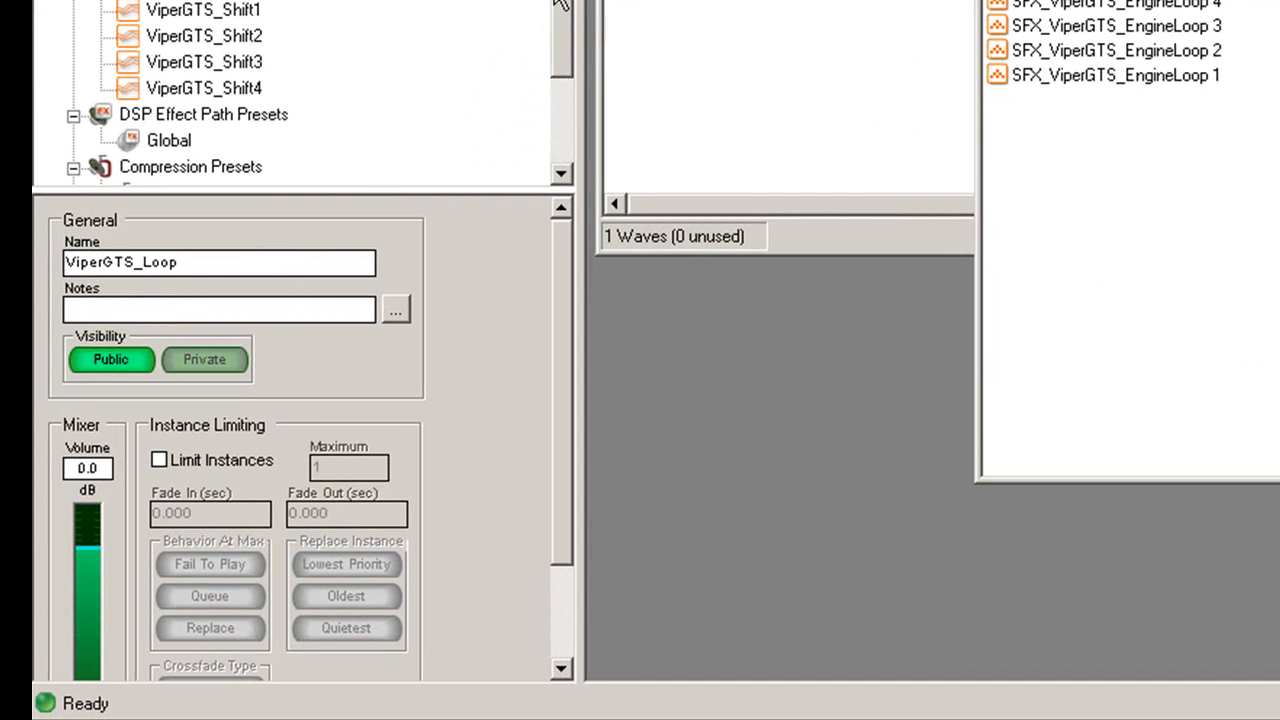
drag(567, 226, 526, 305)
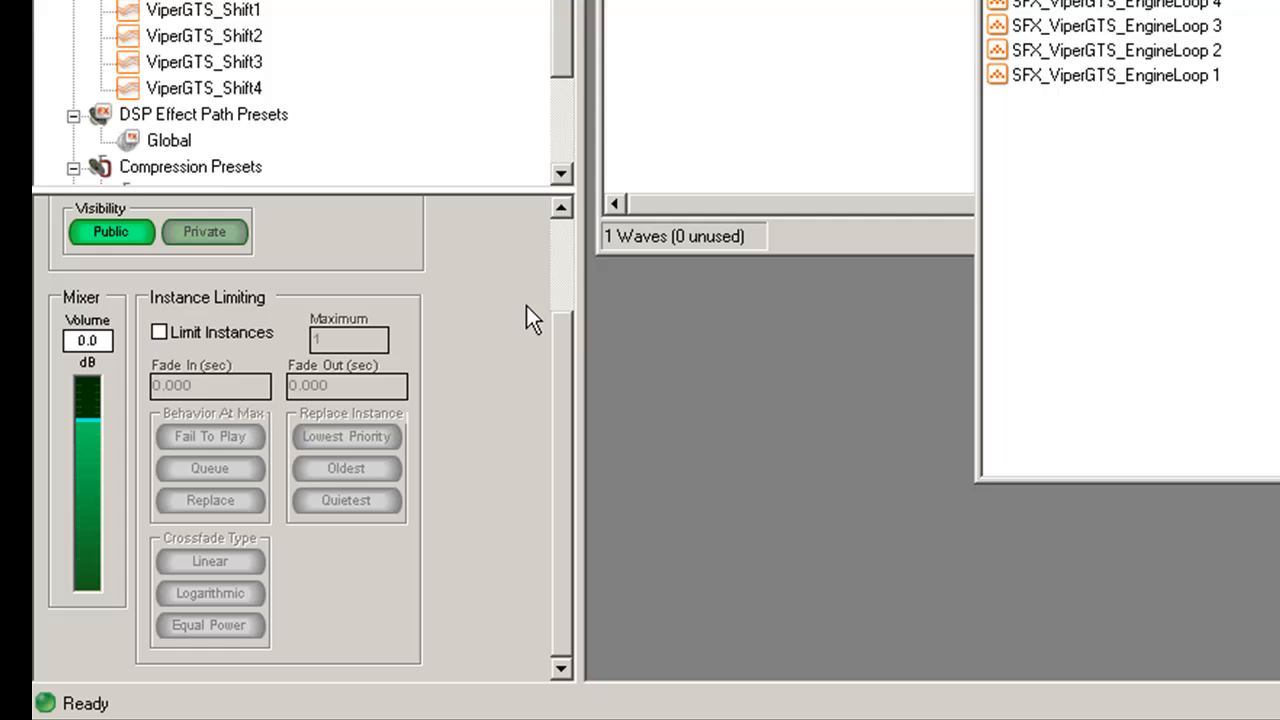
click(158, 333)
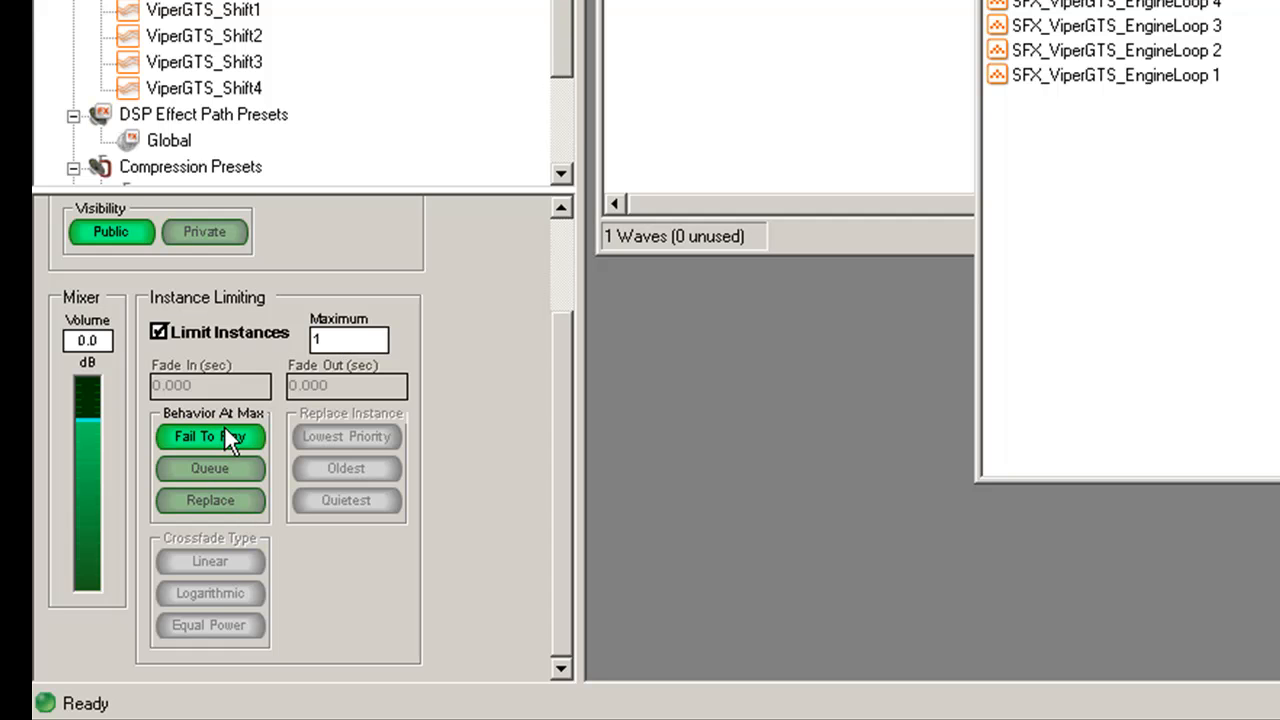
click(223, 500)
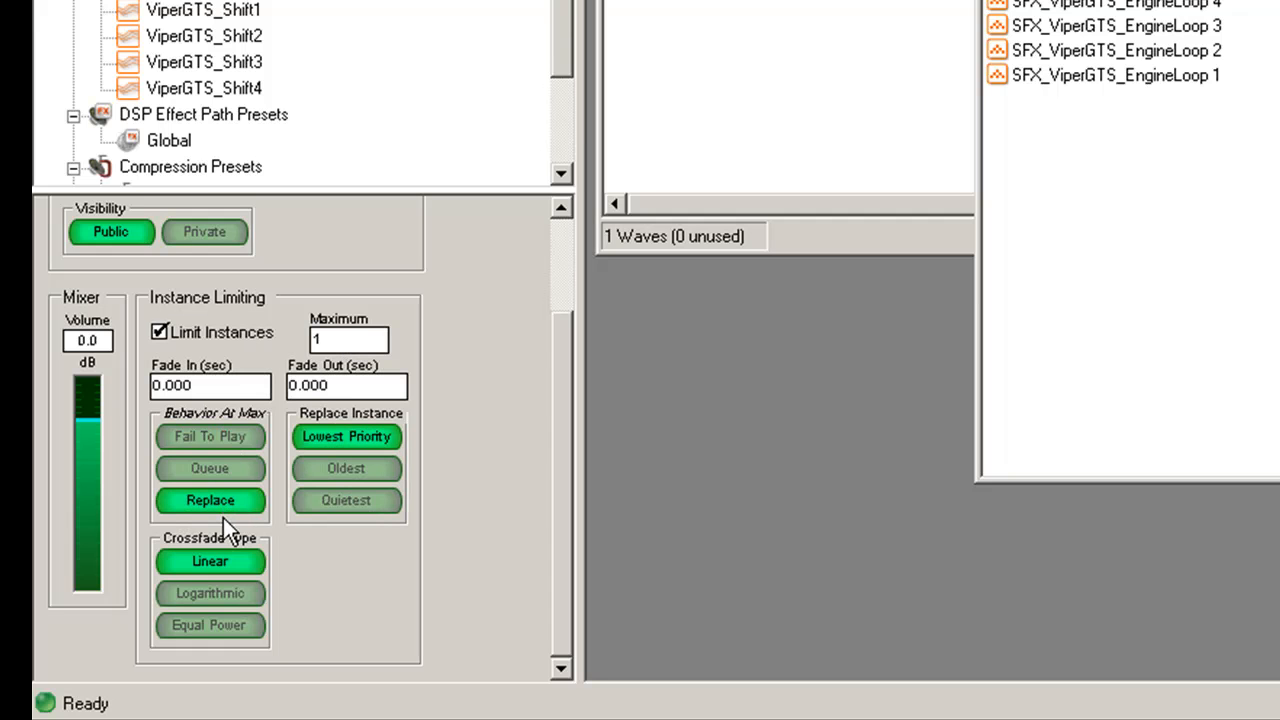
- Configure the category to replace the oldest instance with an Equal Power crossfade and a 0.5-second fade out
click(369, 476)
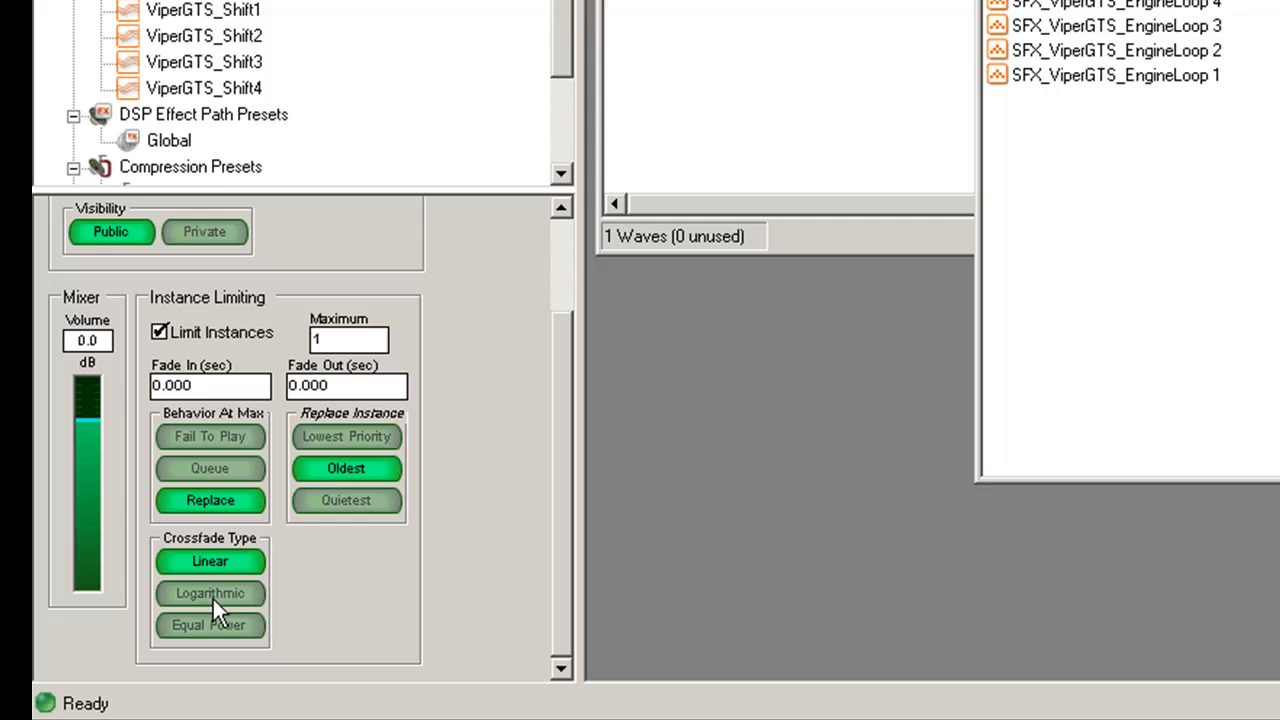
click(222, 624)
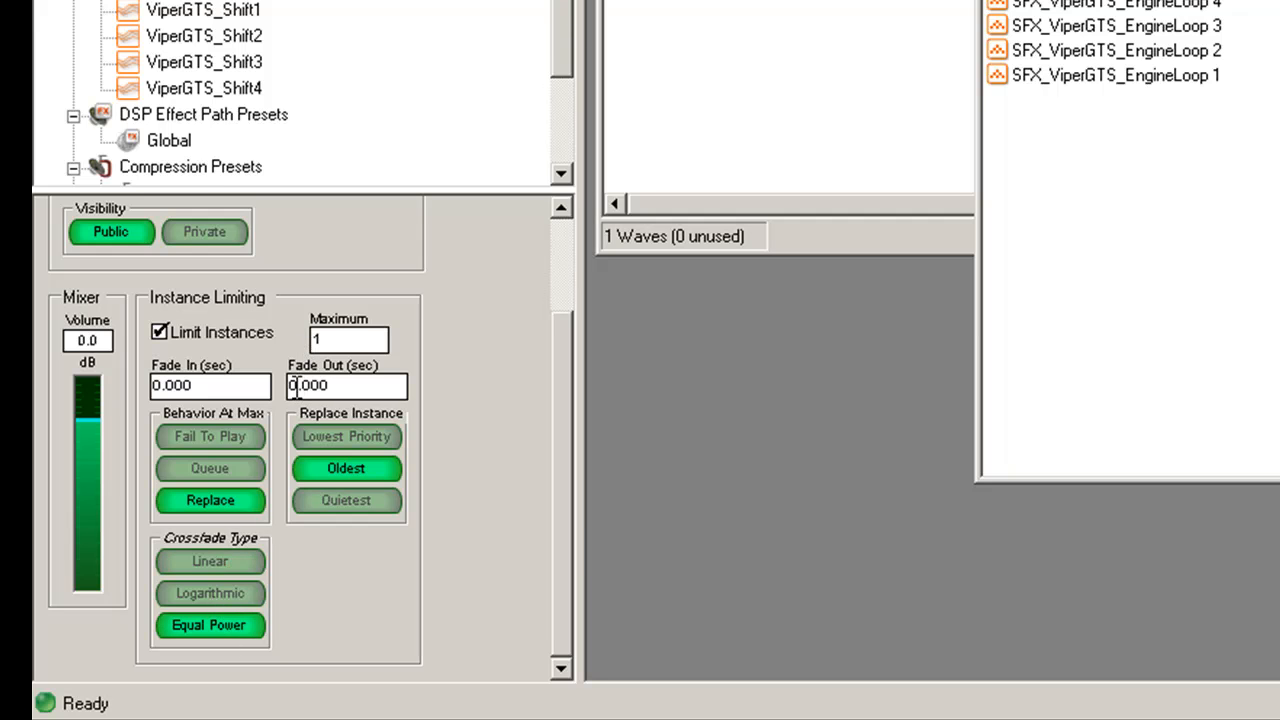
click(313, 385)
key(BackSpace)
text(5)
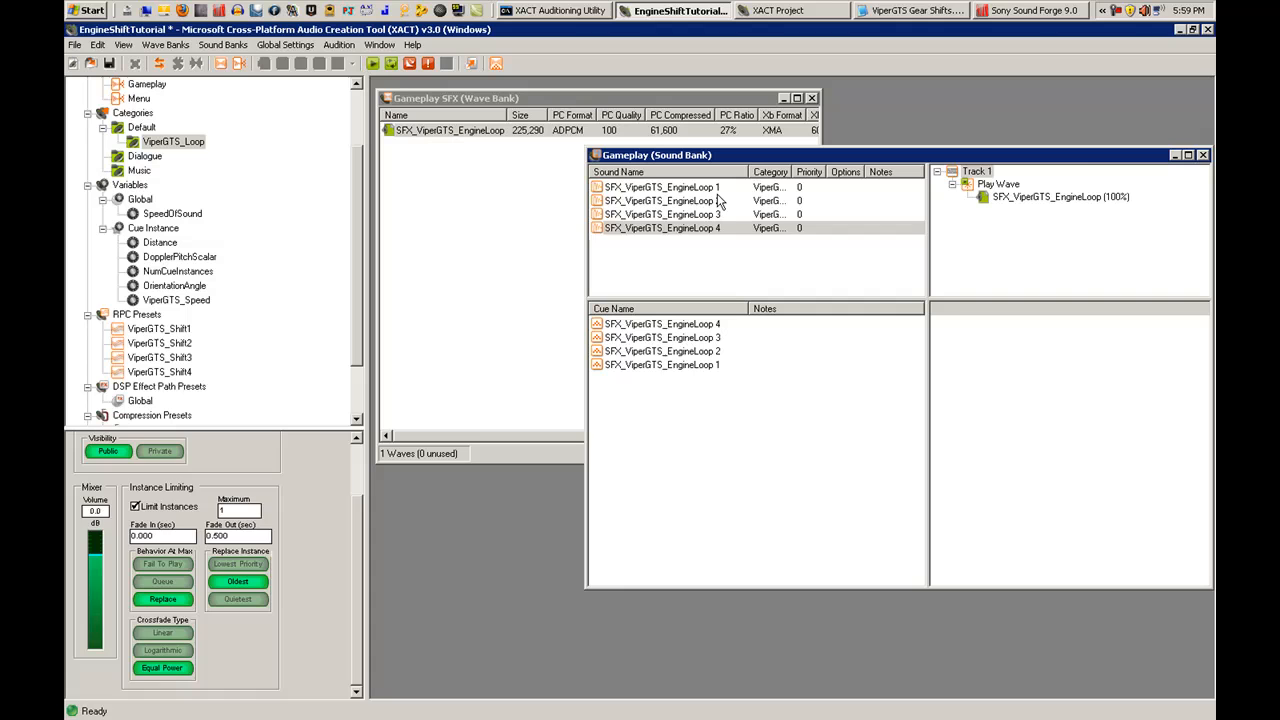
- Attach the sound SFX_ViperGTS_EngineLoop 1 to the RPC preset ViperGTS_Shift1
click(713, 188)
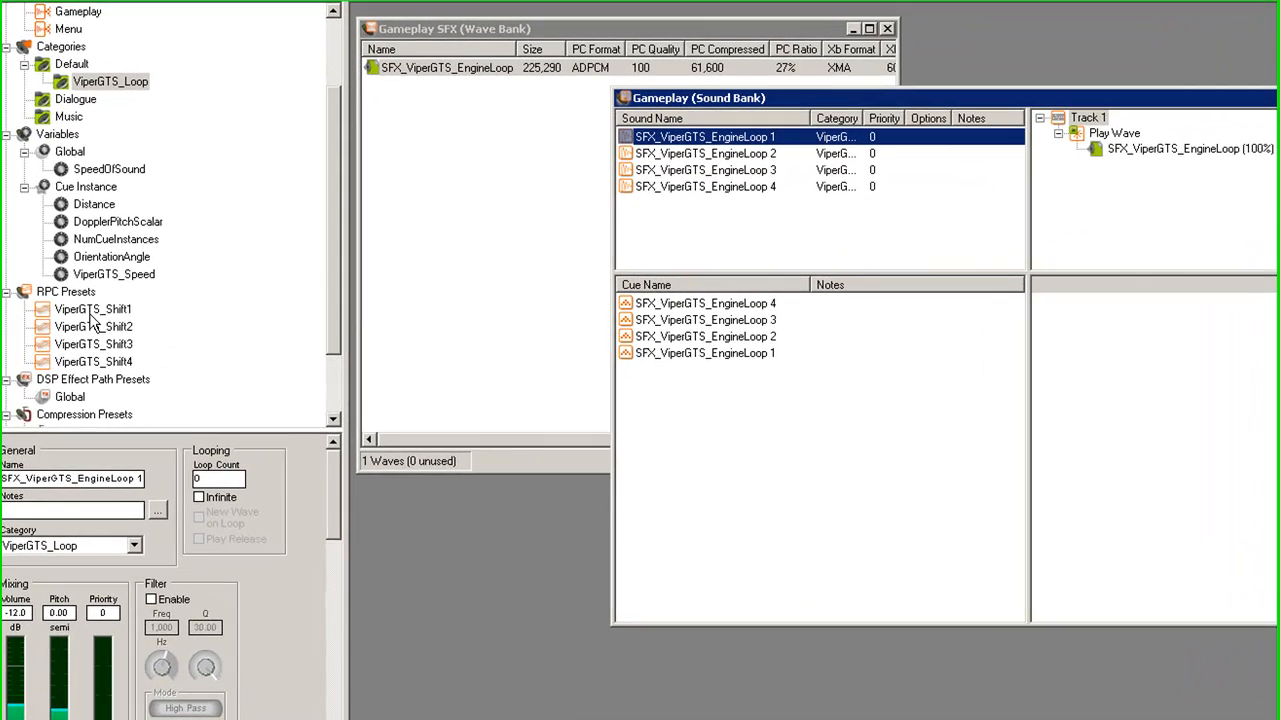
click(160, 332)
click(90, 310)
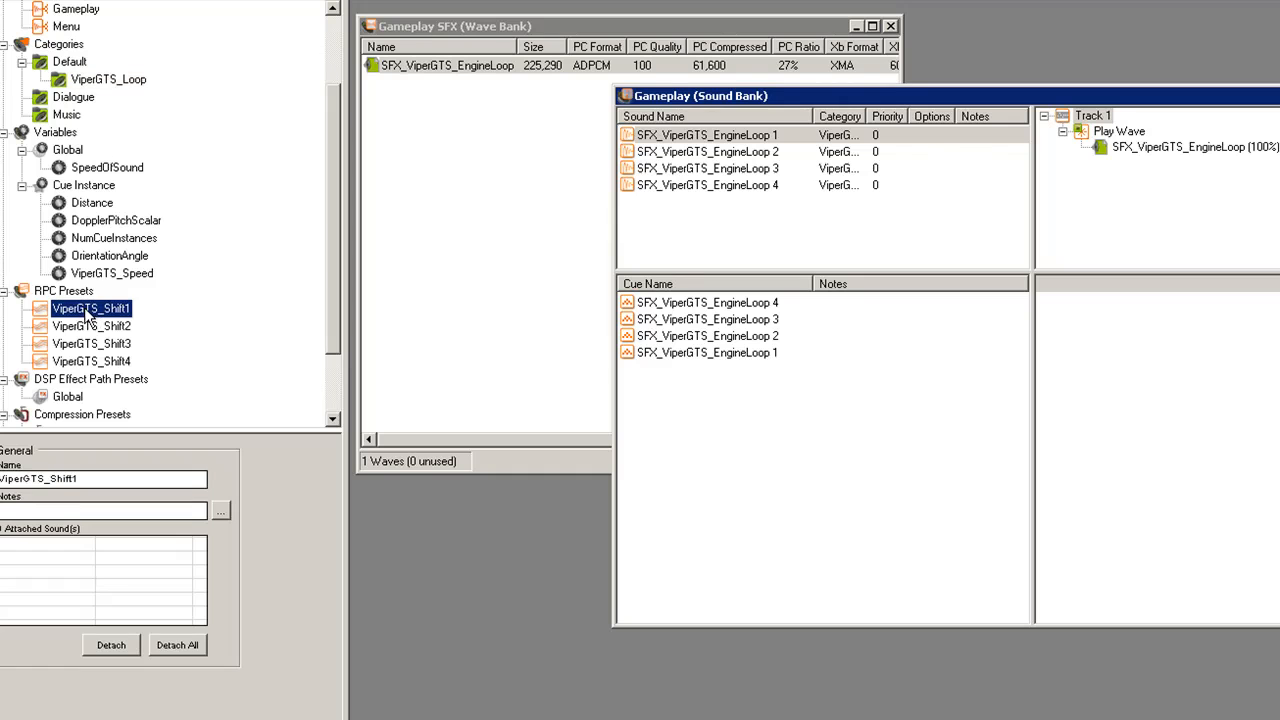
right_click(92, 314)
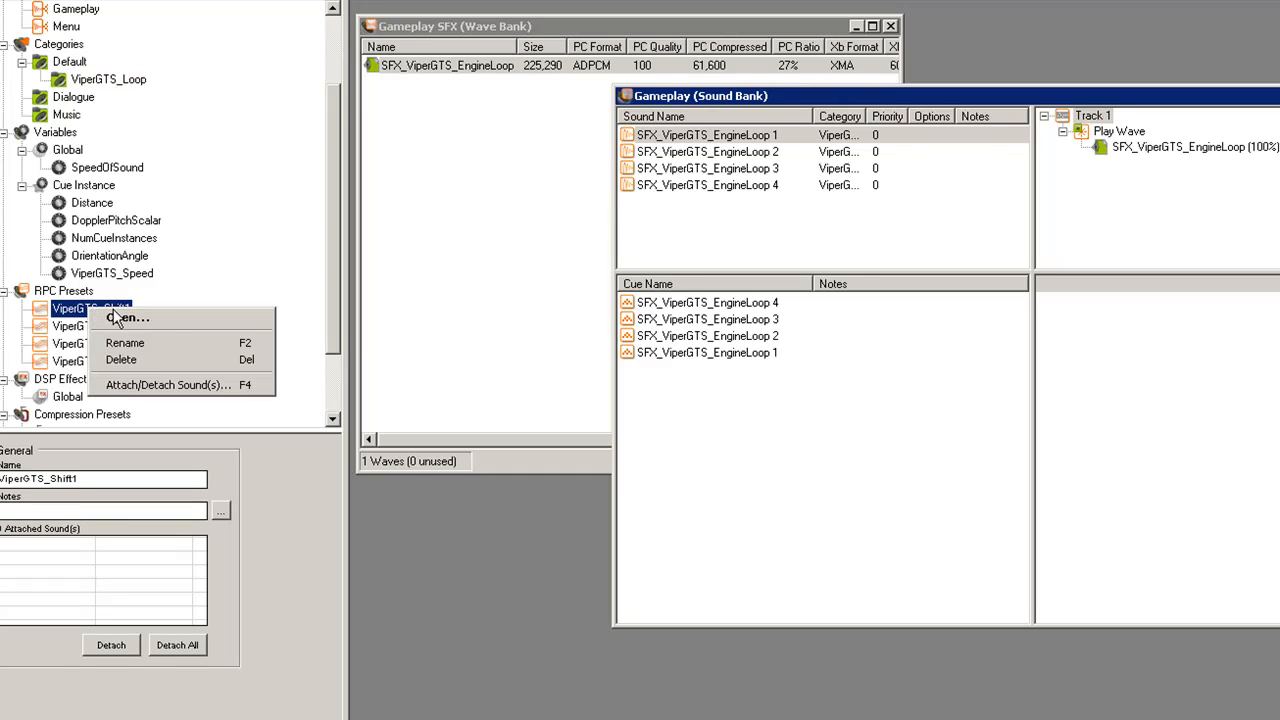
click(185, 384)
drag(282, 464, 367, 462)
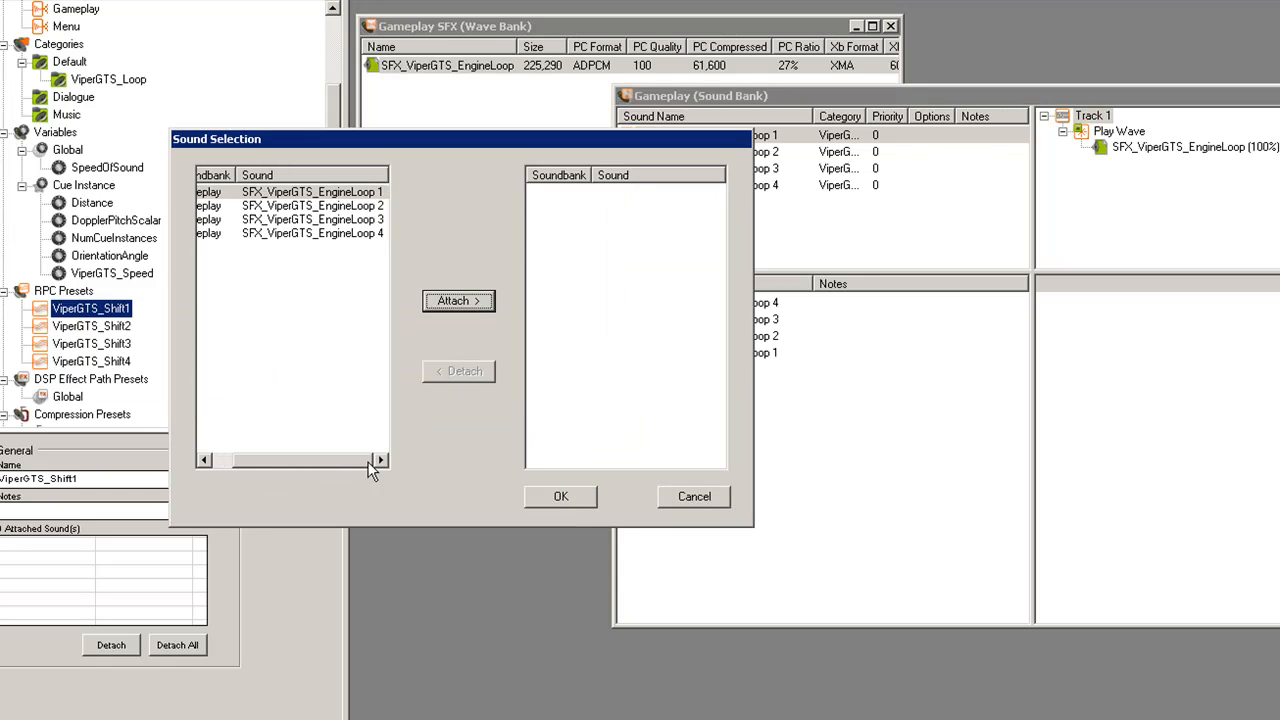
click(315, 193)
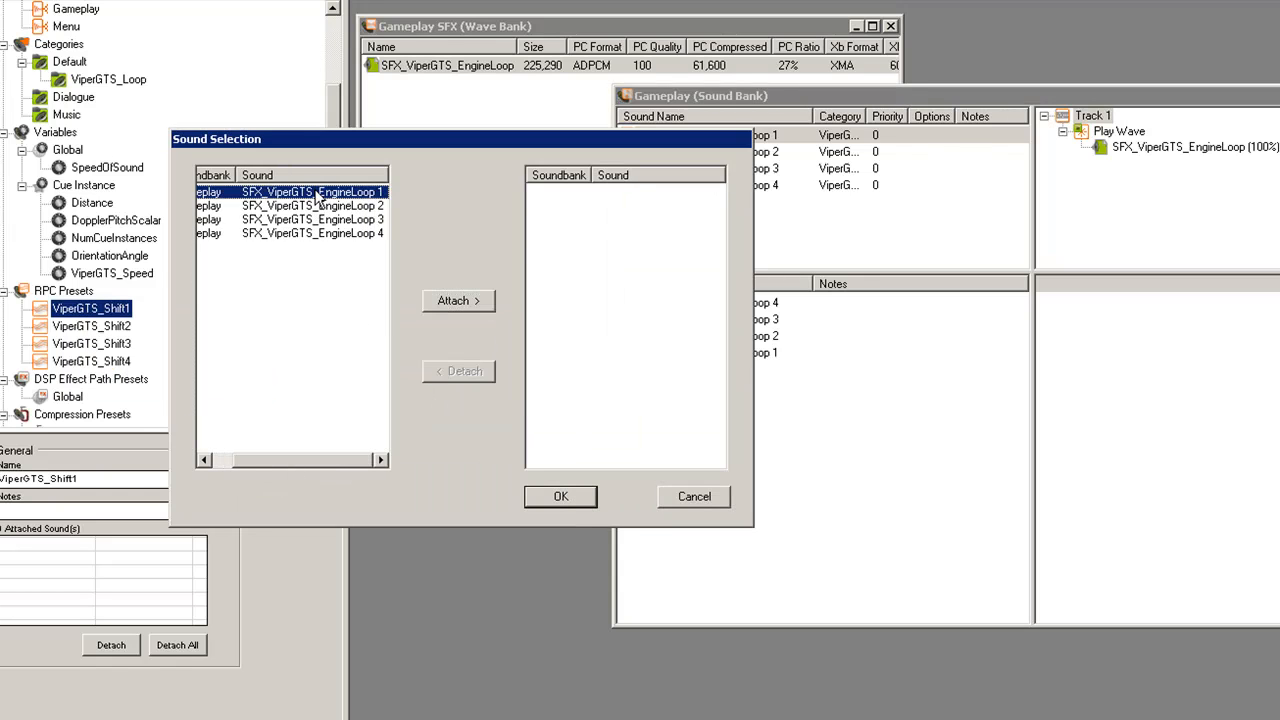
click(476, 304)
click(560, 500)
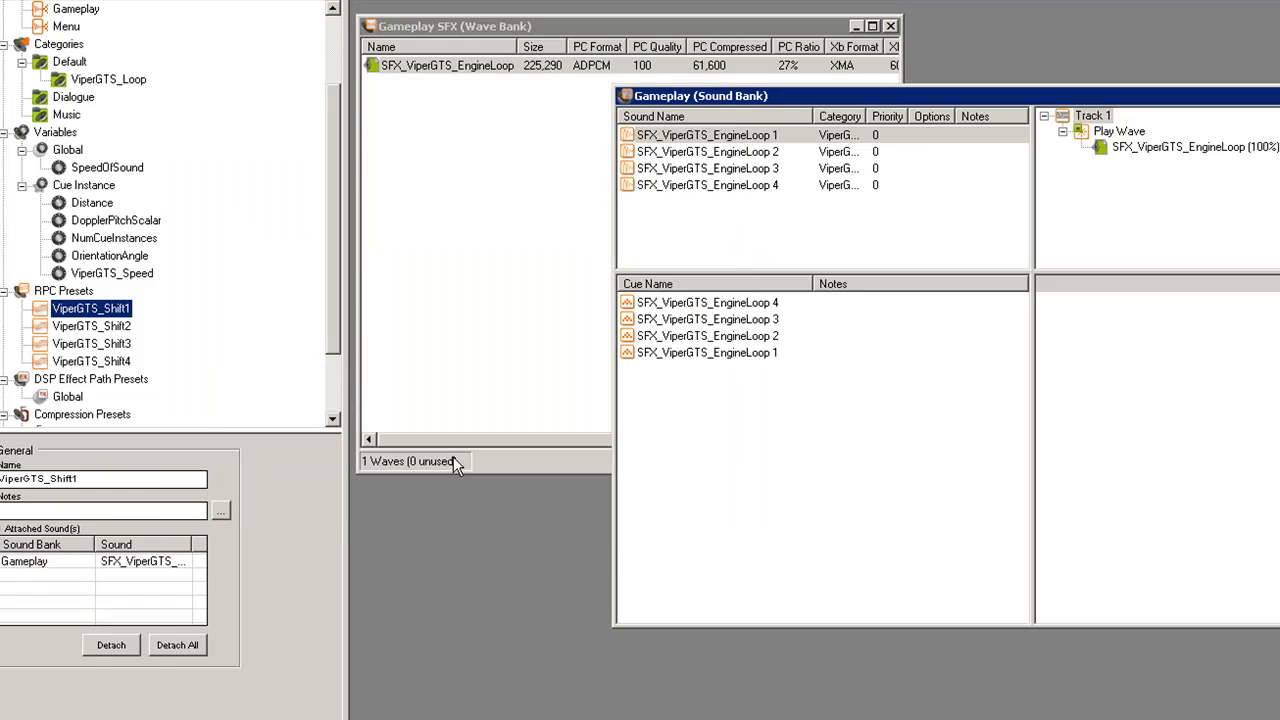
- Attach the sound SFX_ViperGTS_EngineLoop 2 to the RPC preset ViperGTS_Shift2
right_click(90, 326)
click(204, 400)
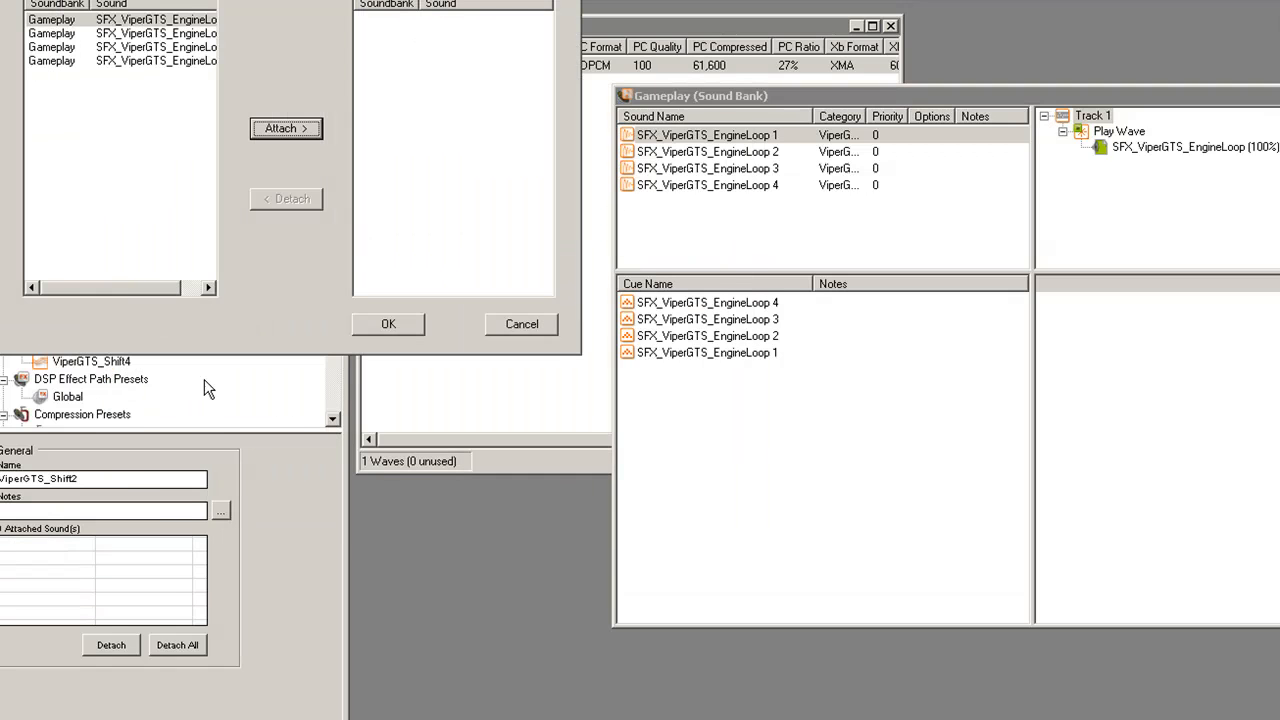
click(150, 33)
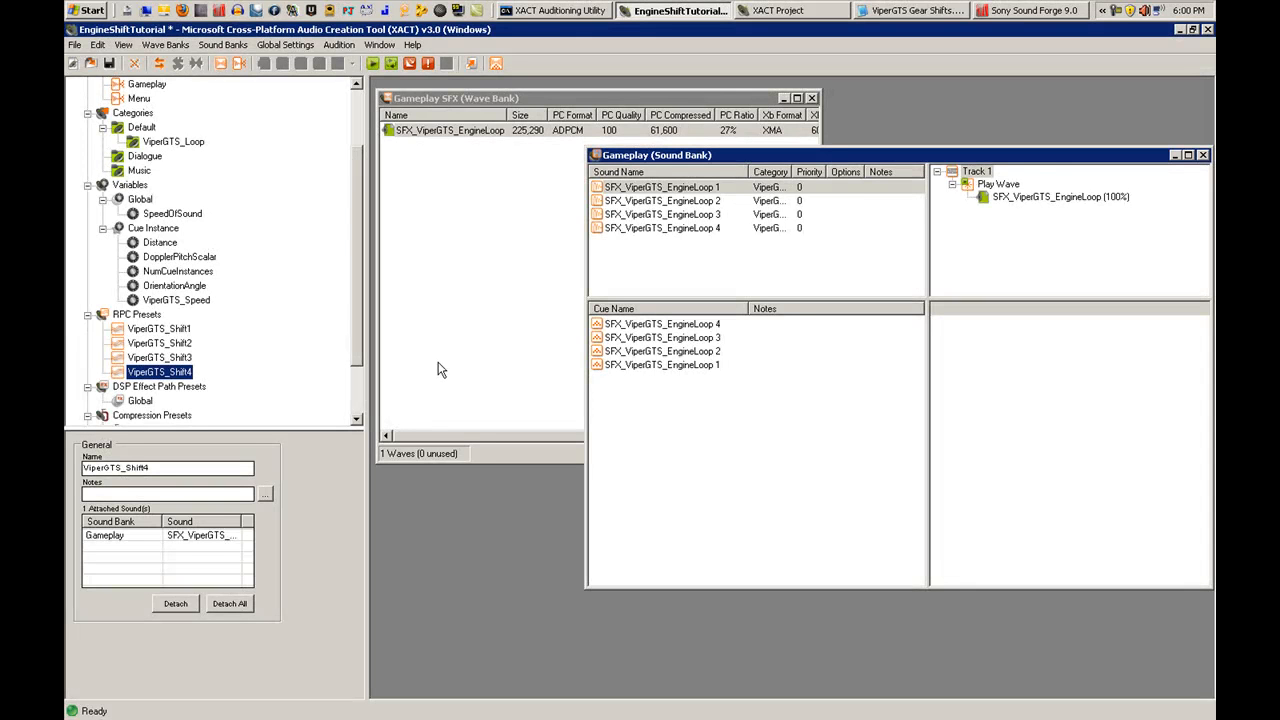
- Review the engine loop sounds and check which sound is attached to each preset from ViperGTS_Shift1 to ViperGTS_Shift4
click(700, 190)
key(Down)
key(Down)
key(Down)
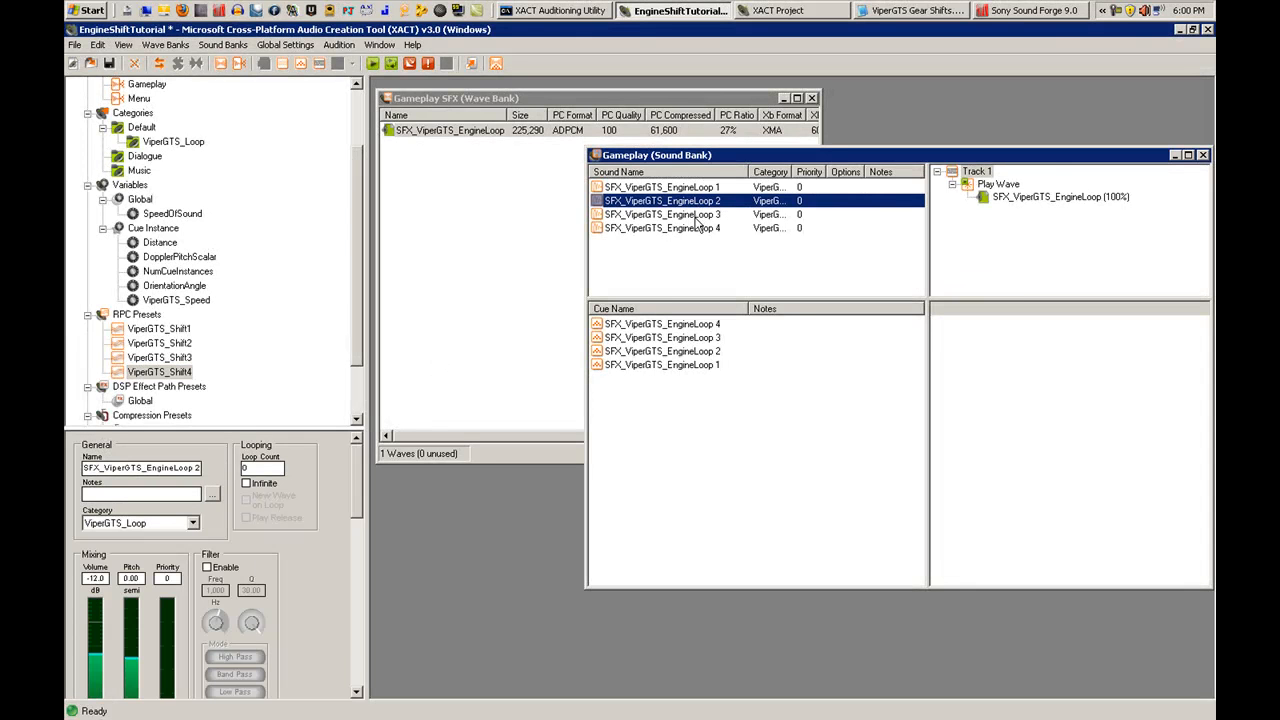
click(697, 190)
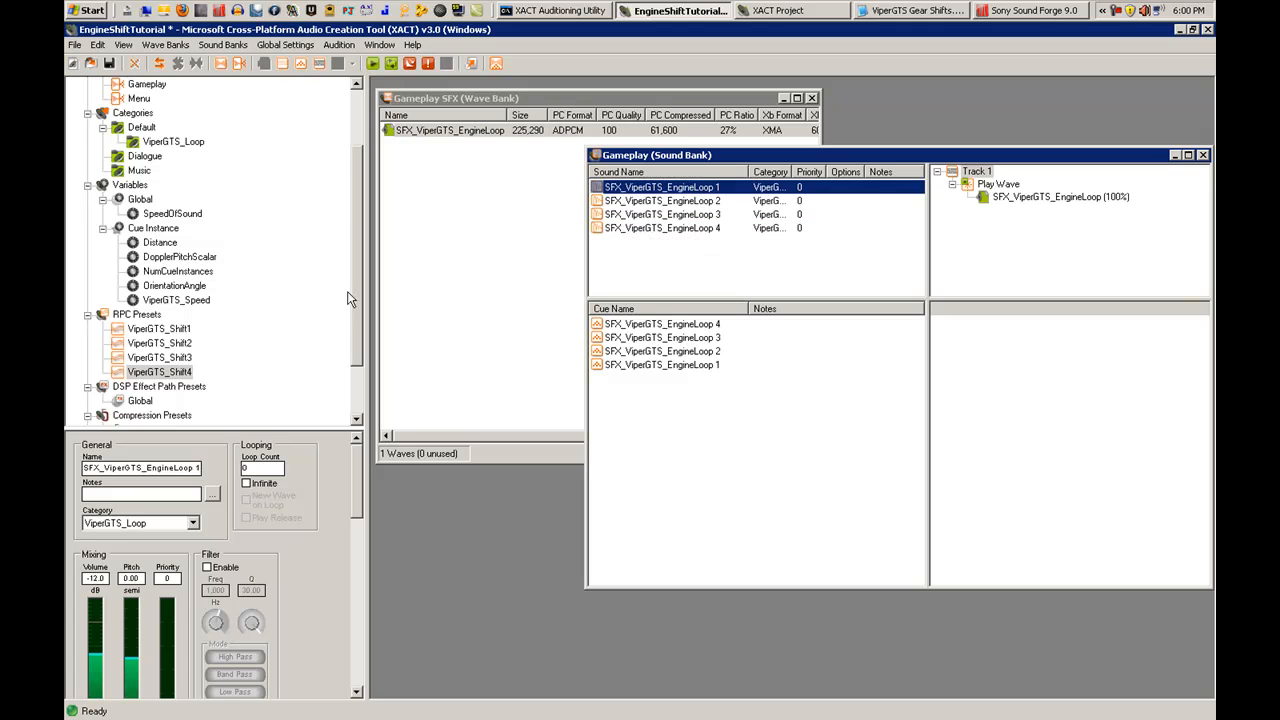
click(177, 331)
click(178, 345)
click(178, 359)
click(176, 373)
click(166, 331)
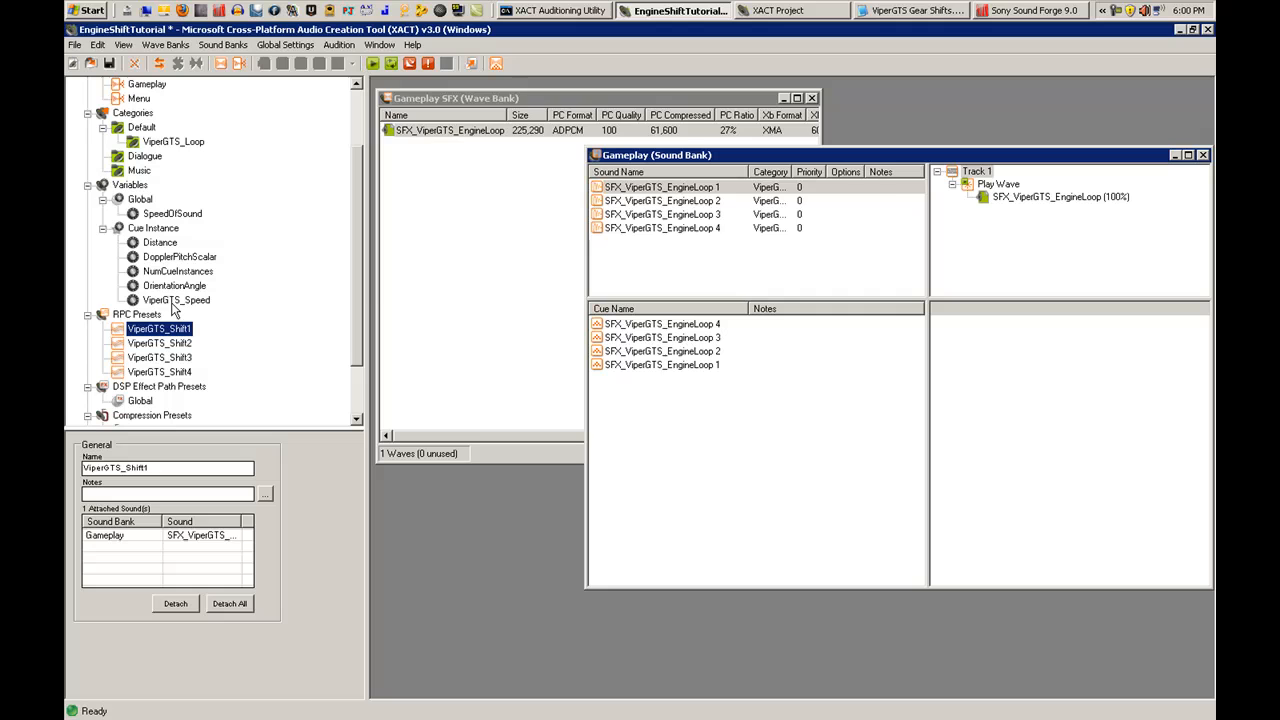
- Examine the ViperGTS_Speed variable's range, auditioning value, and attached RPC presets and sounds
double_click(175, 302)
click(874, 88)
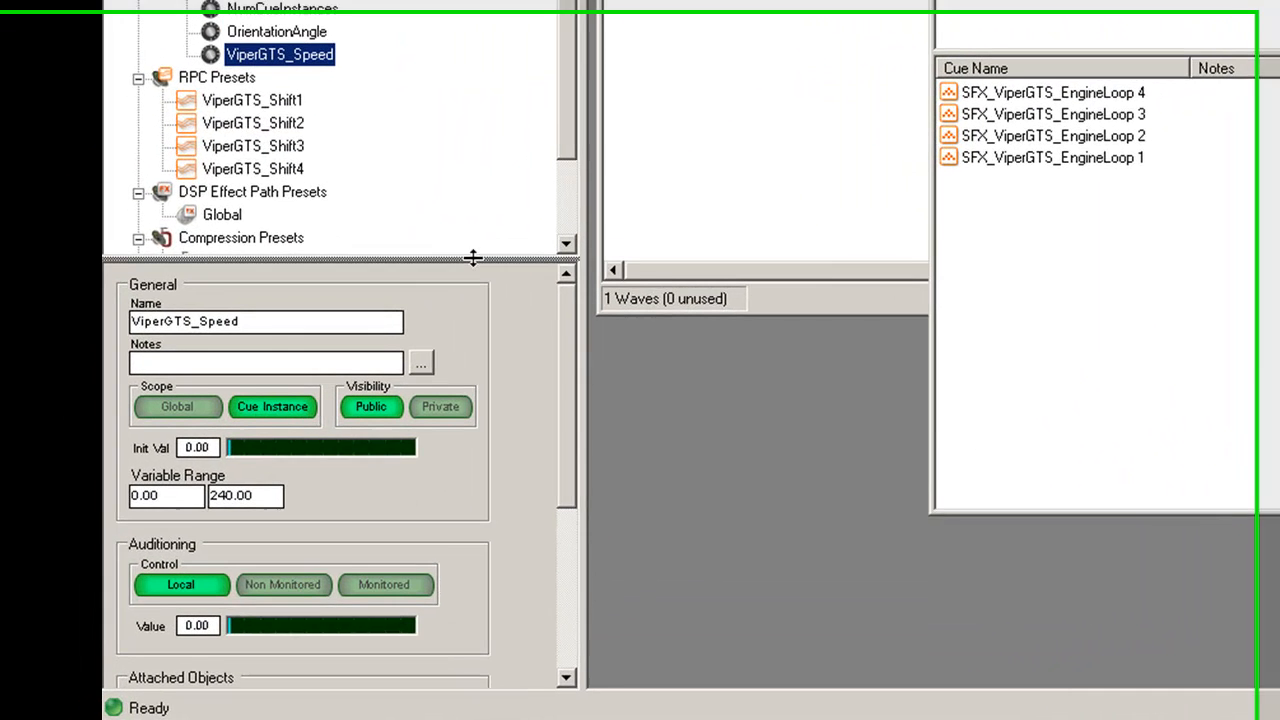
drag(316, 430, 298, 296)
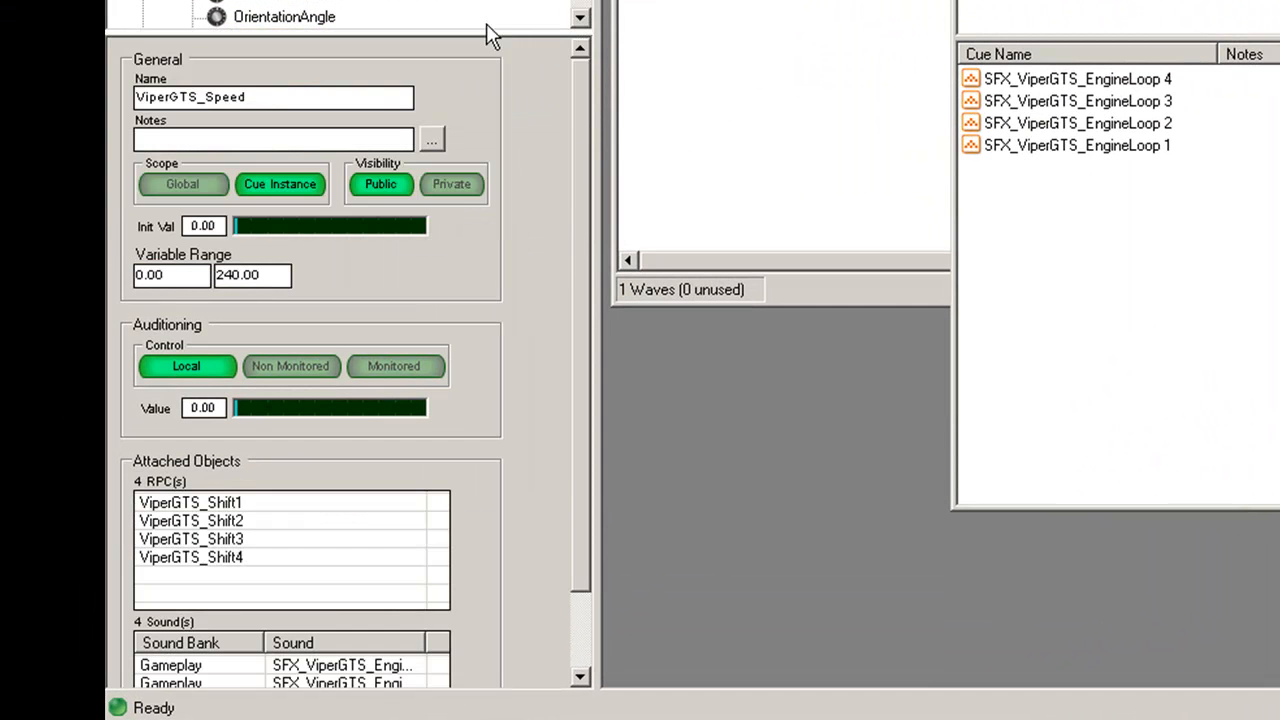
drag(588, 126, 580, 244)
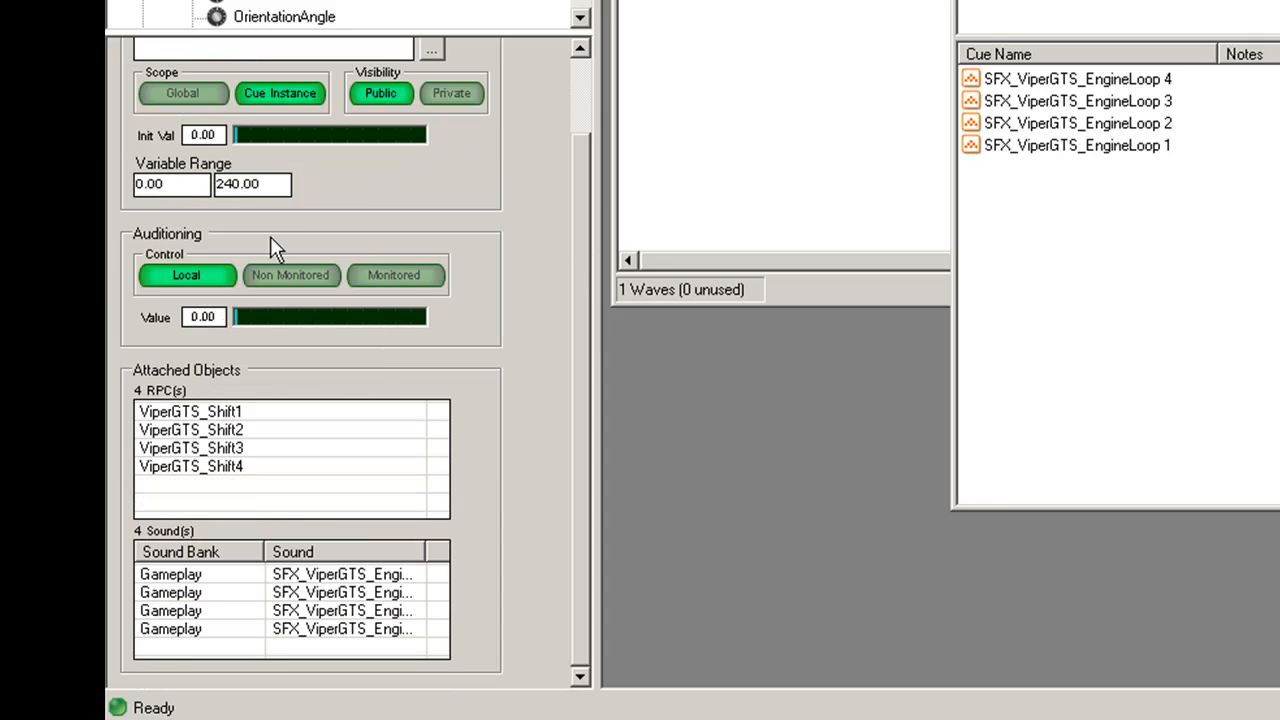
mouse_move(238, 318)
mouse_down()
mouse_move(430, 318)
mouse_move(214, 322)
mouse_up()
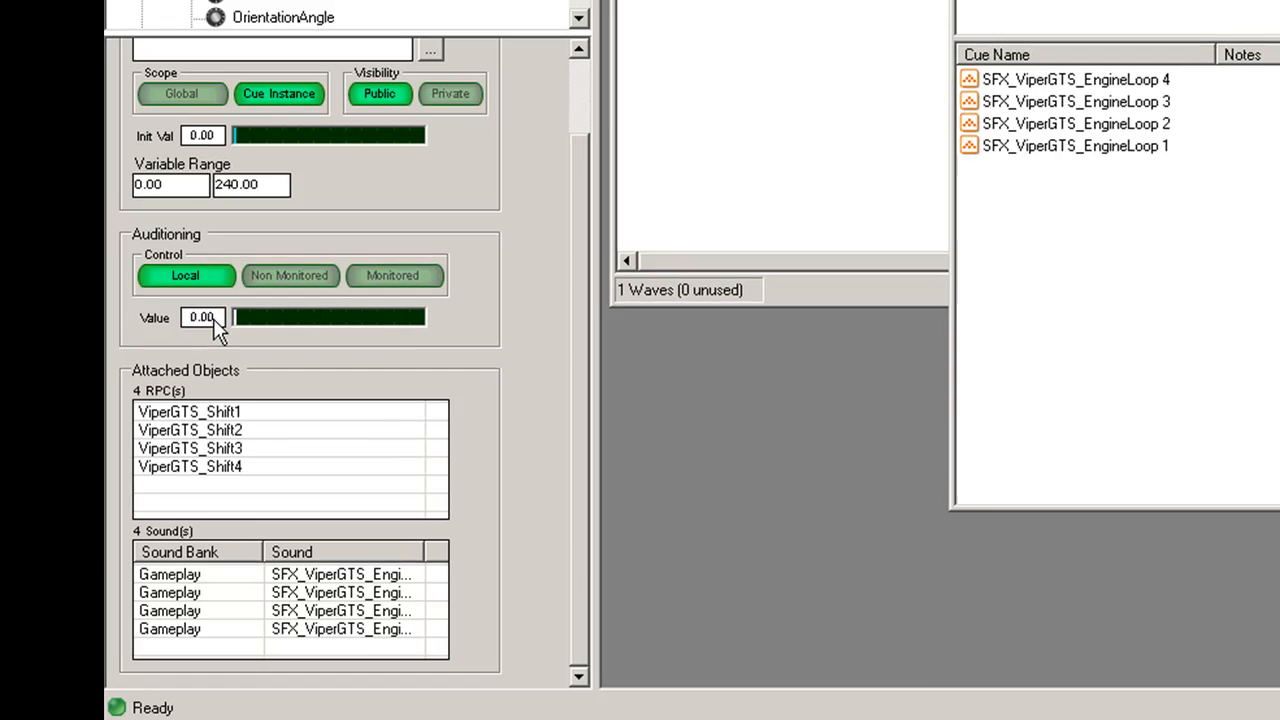
scroll(588, 99, up, 3)
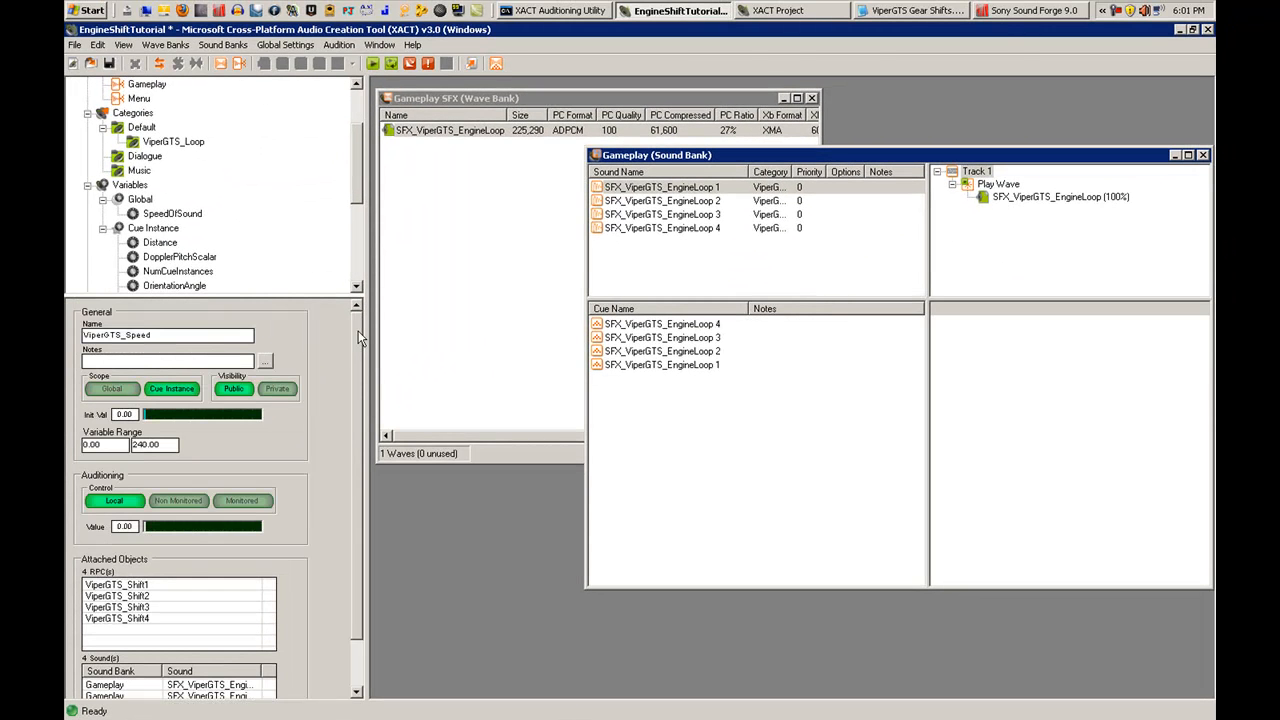
- Open the project file Xact Project.xap without saving the changes to EngineShiftTutorial.xap
click(91, 63)
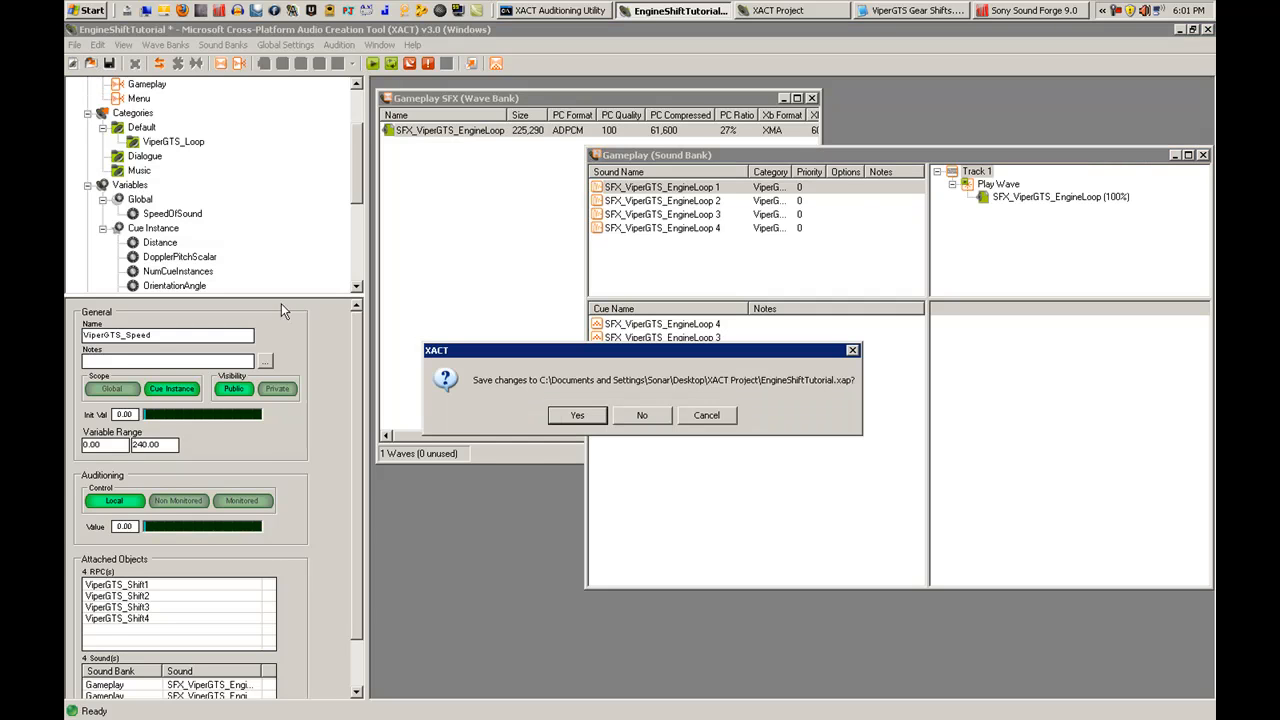
click(636, 415)
click(741, 177)
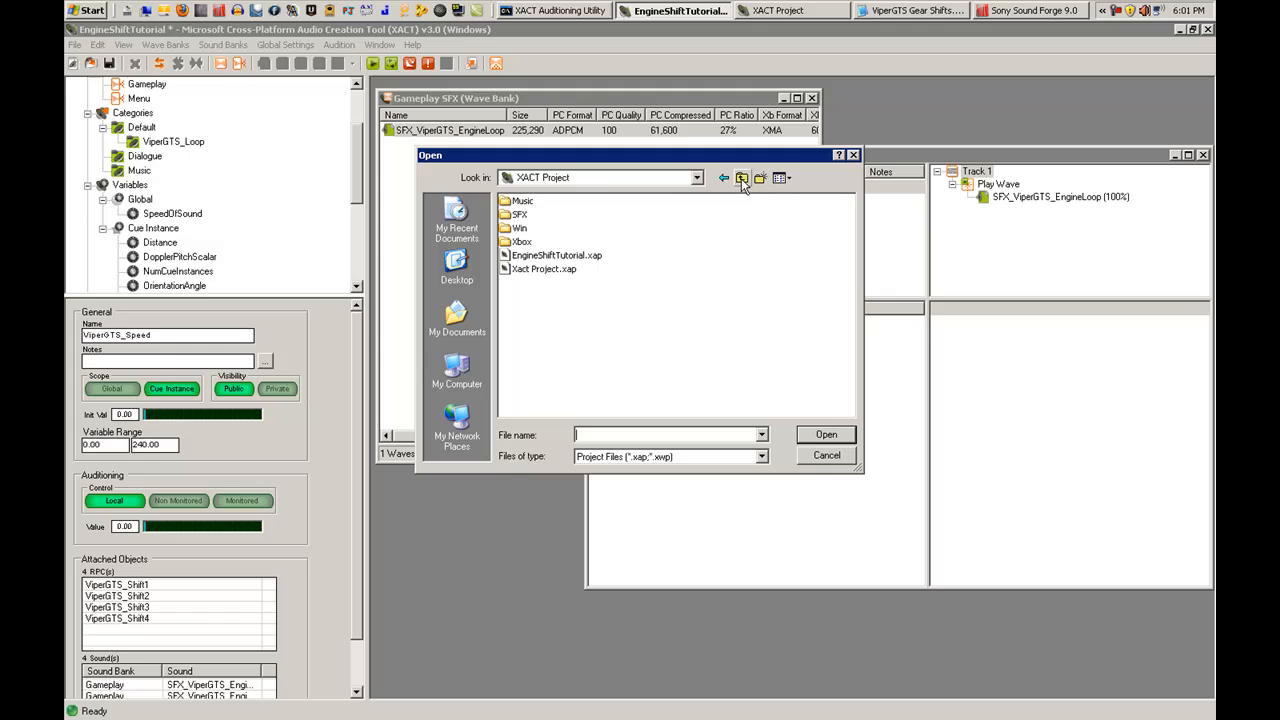
double_click(550, 269)
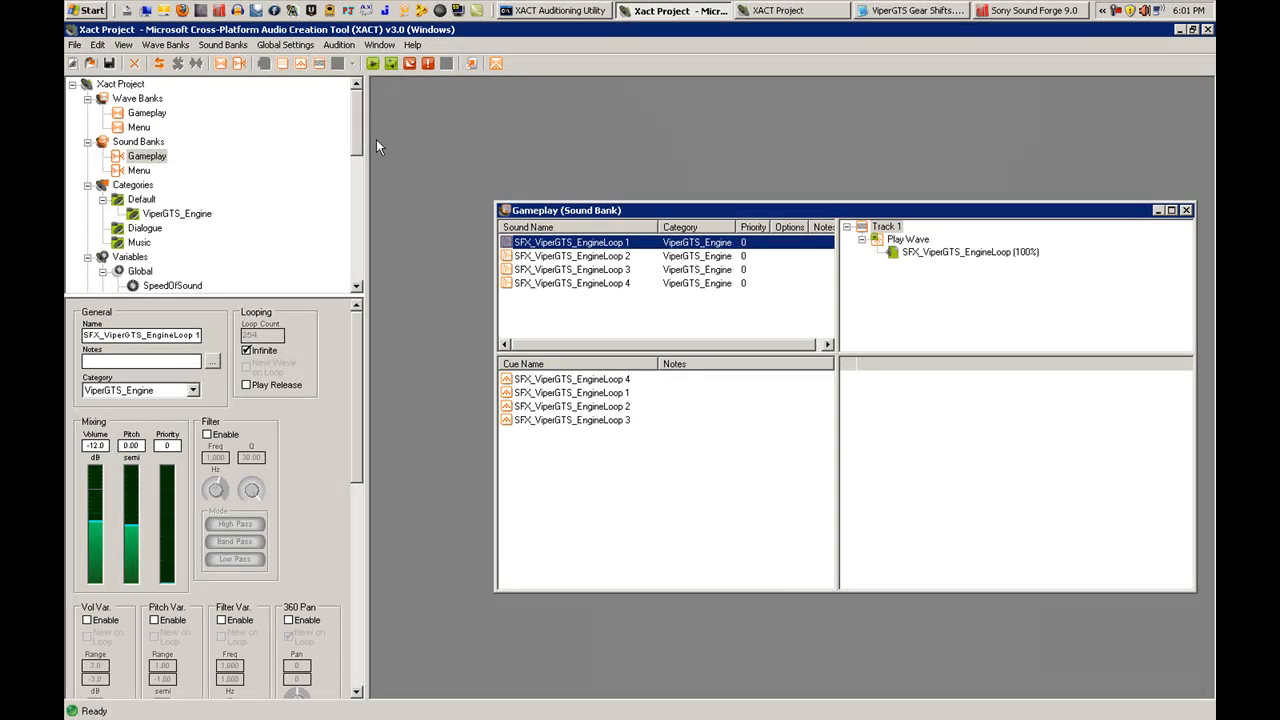
- Select SFX_ViperGTS_EngineLoop 1 and raise the auditioning value of the ViperGTS_Speed variable to about 34
scroll(362, 148, down, 2)
drag(360, 143, 360, 183)
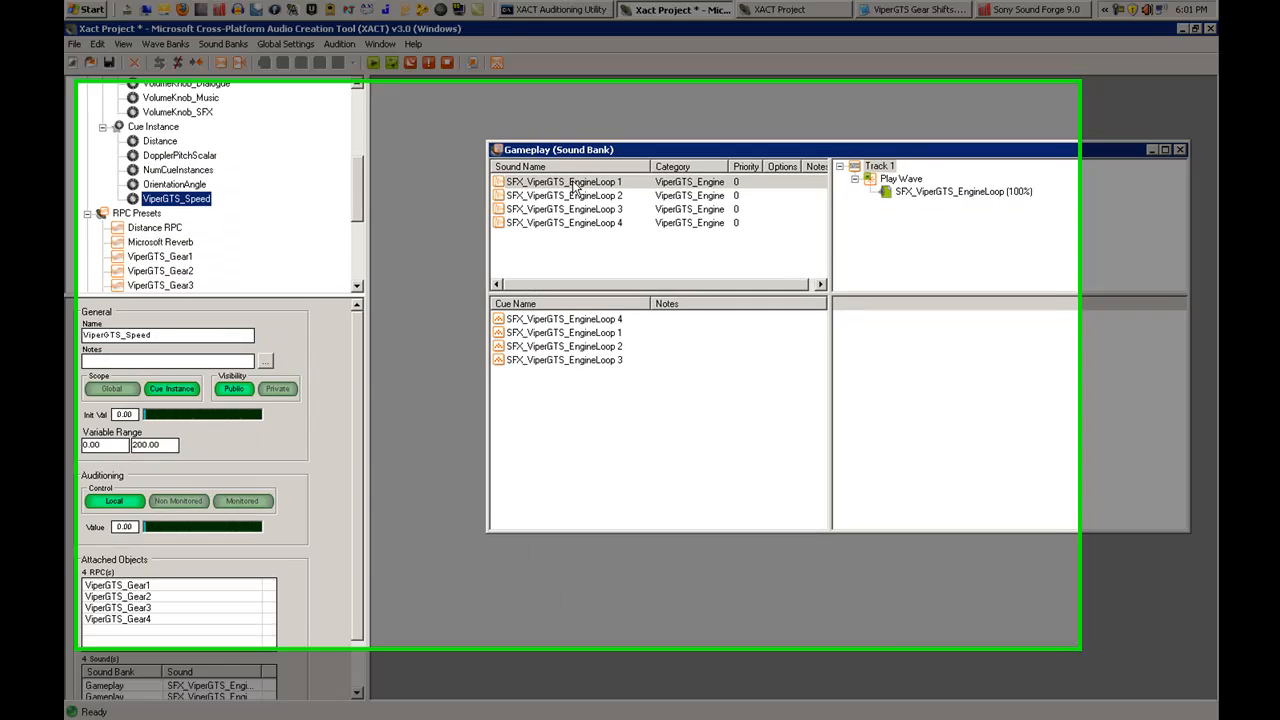
click(575, 184)
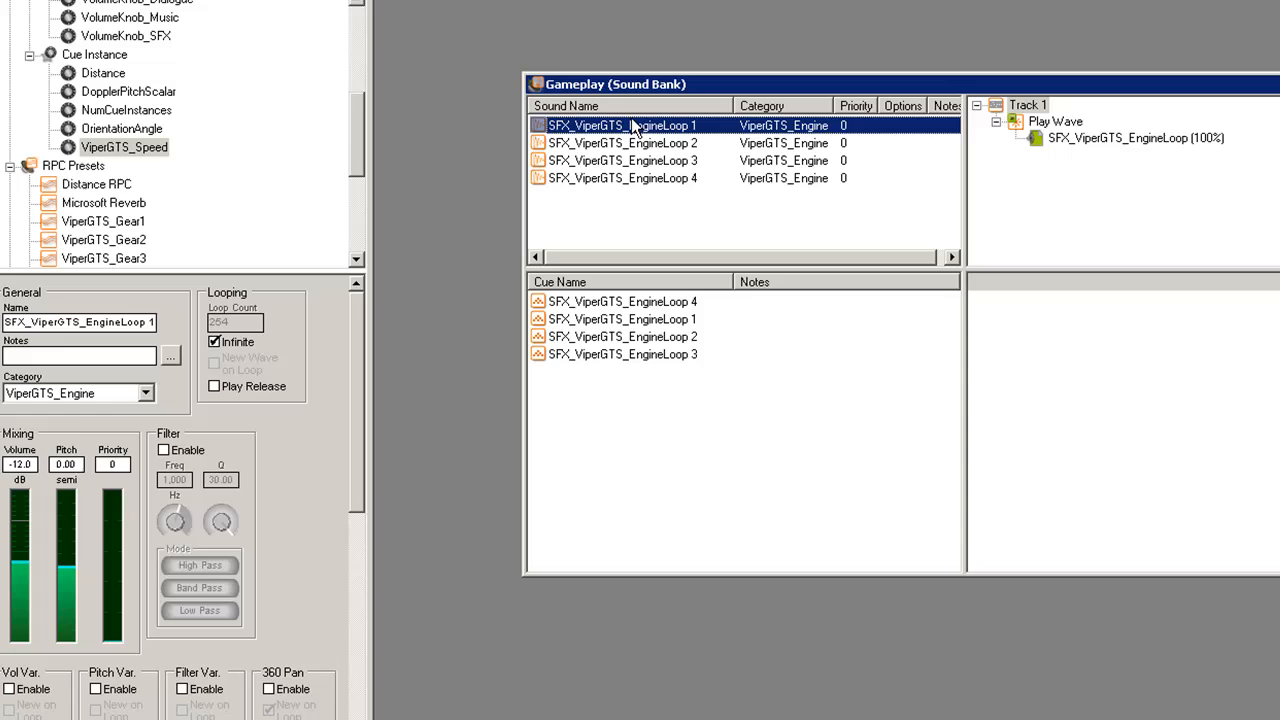
click(150, 147)
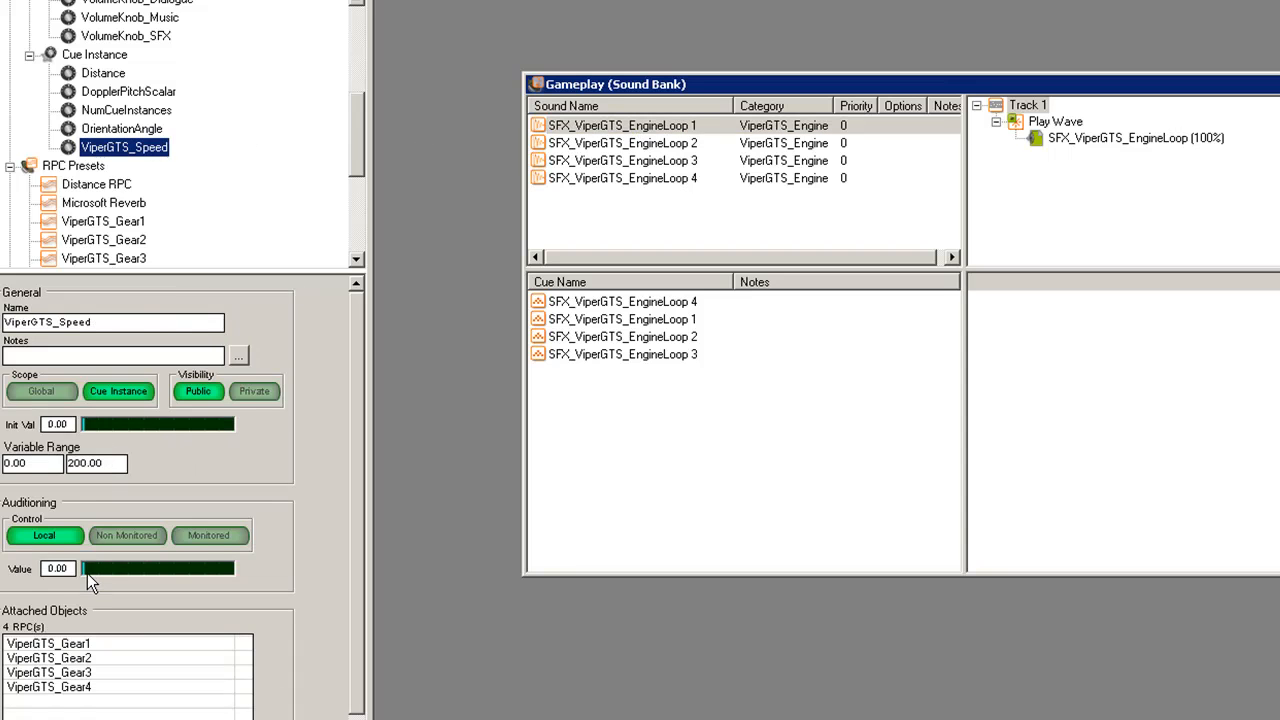
drag(85, 569, 114, 569)
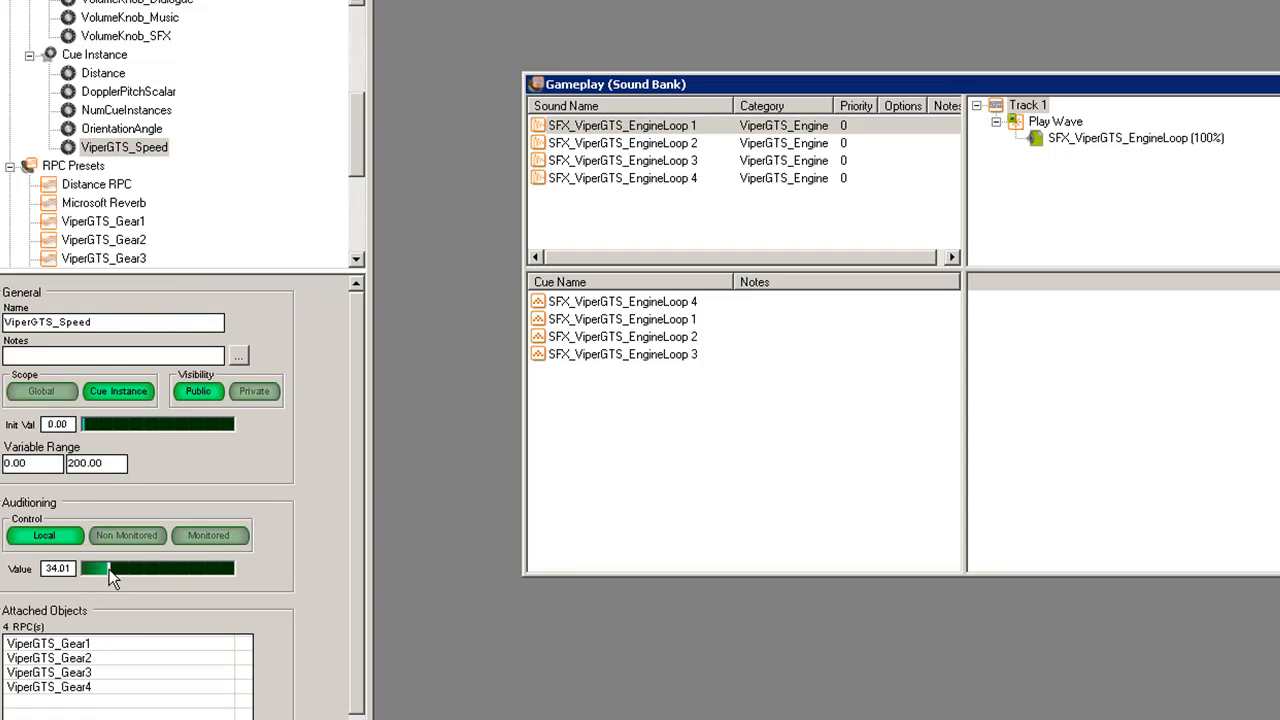
- Select SFX_ViperGTS_EngineLoop 2 and check the automatic gear shift speeds in the ViperGTS Gear Shifts notes
click(663, 126)
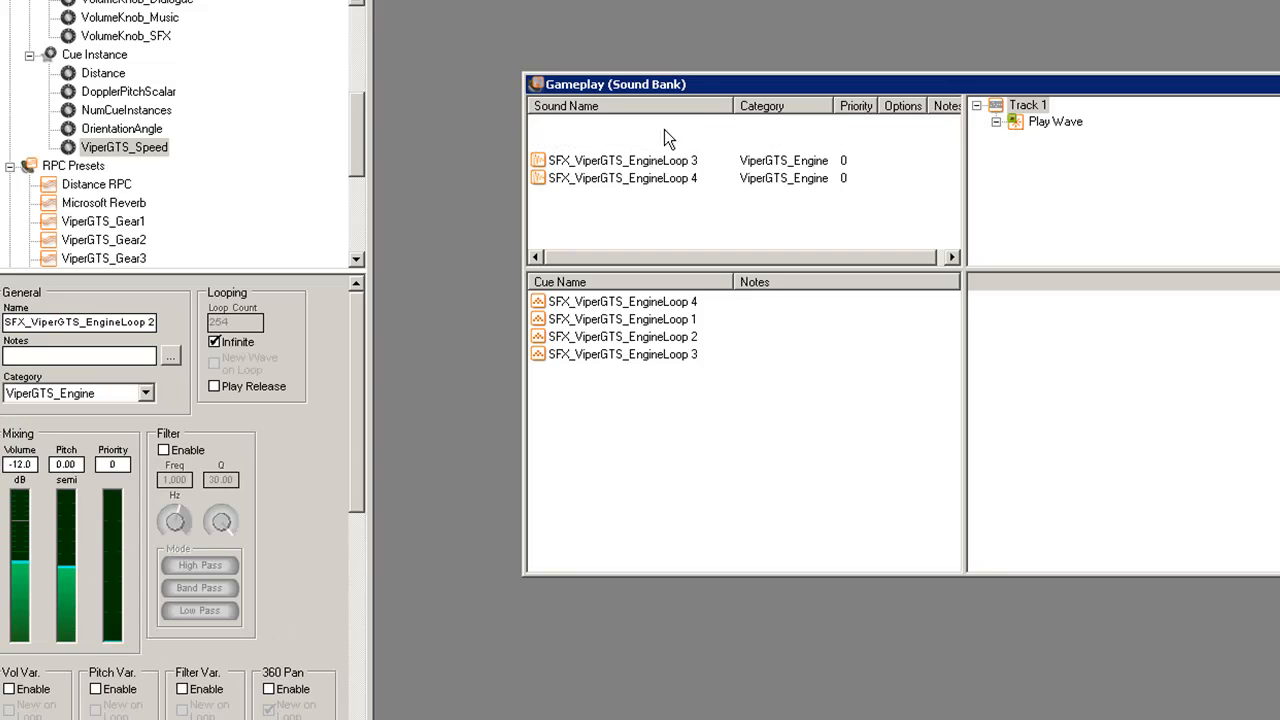
click(663, 144)
key(Up)
key(Down)
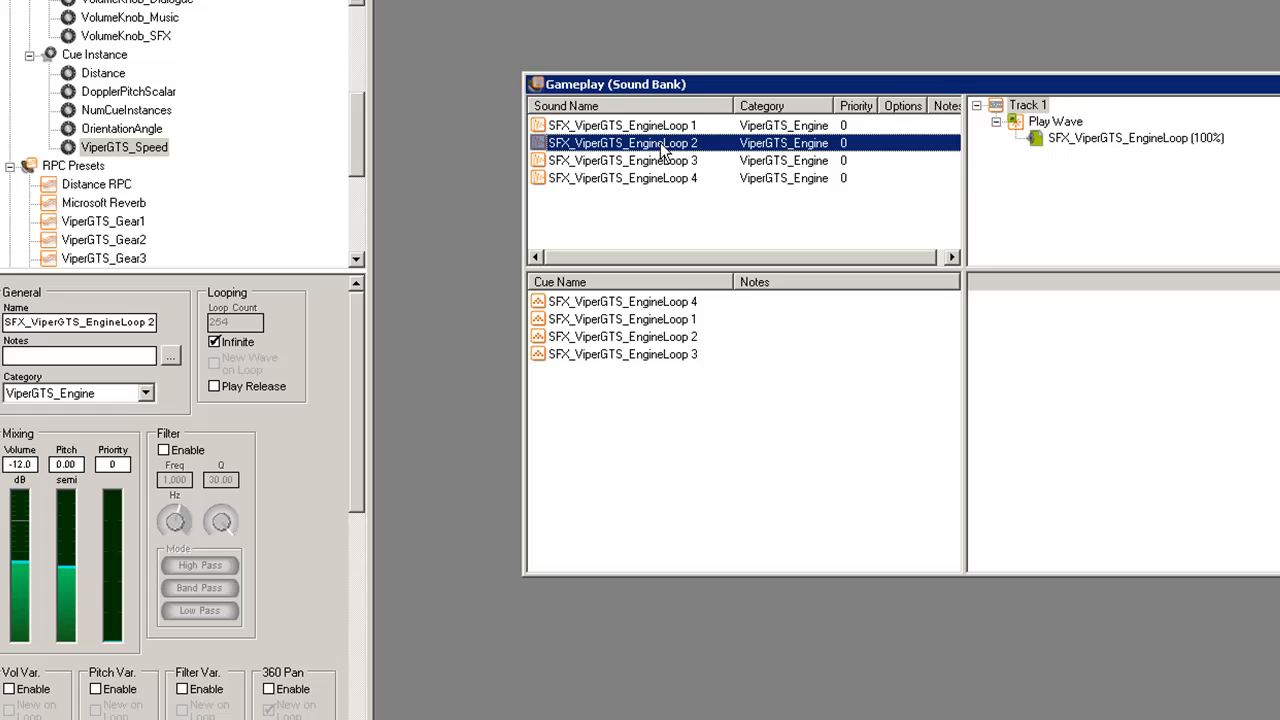
key(alt+Tab)
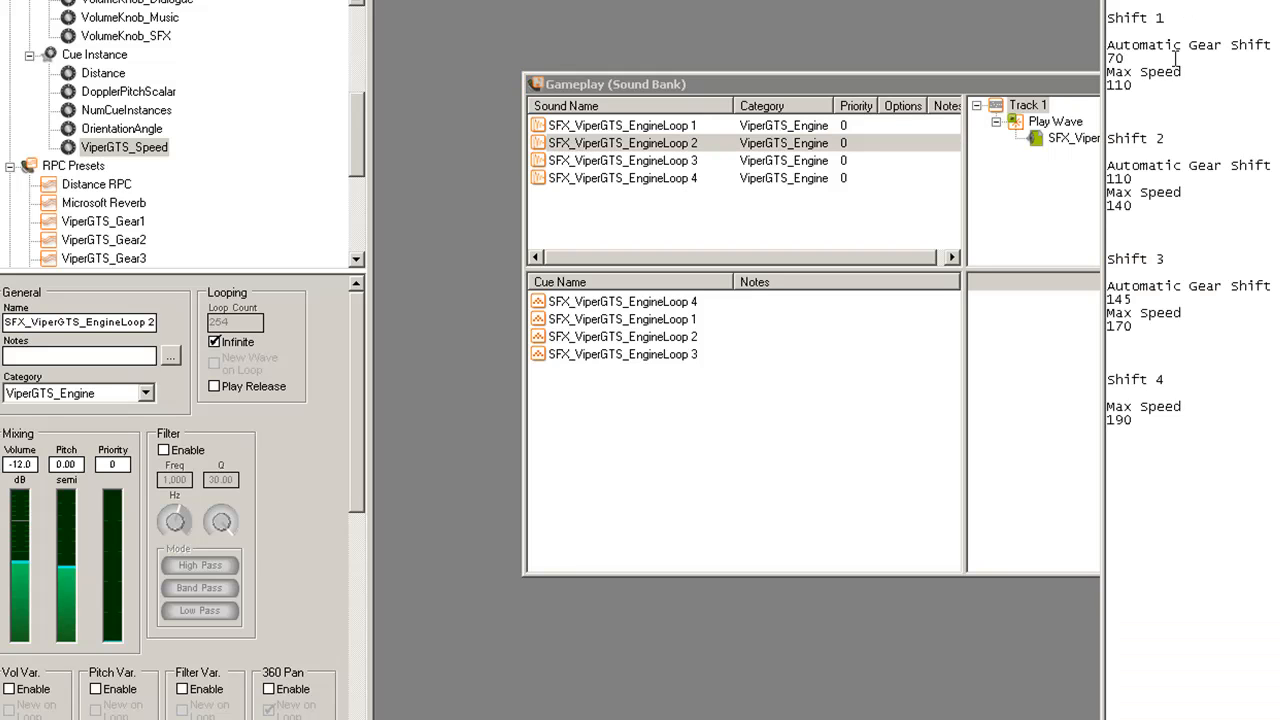
key(alt+Tab)
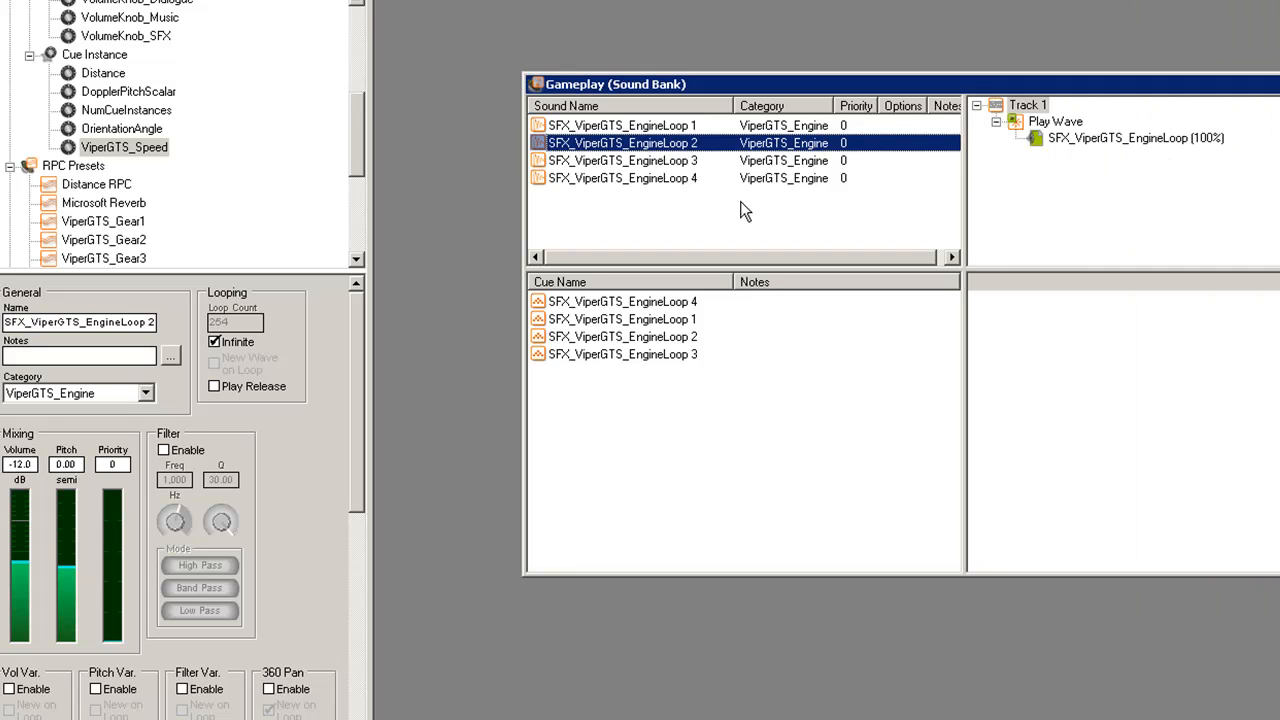
- Play SFX_ViperGTS_EngineLoop 1 and sweep the ViperGTS_Speed auditioning value from 0 up to about 70
click(655, 124)
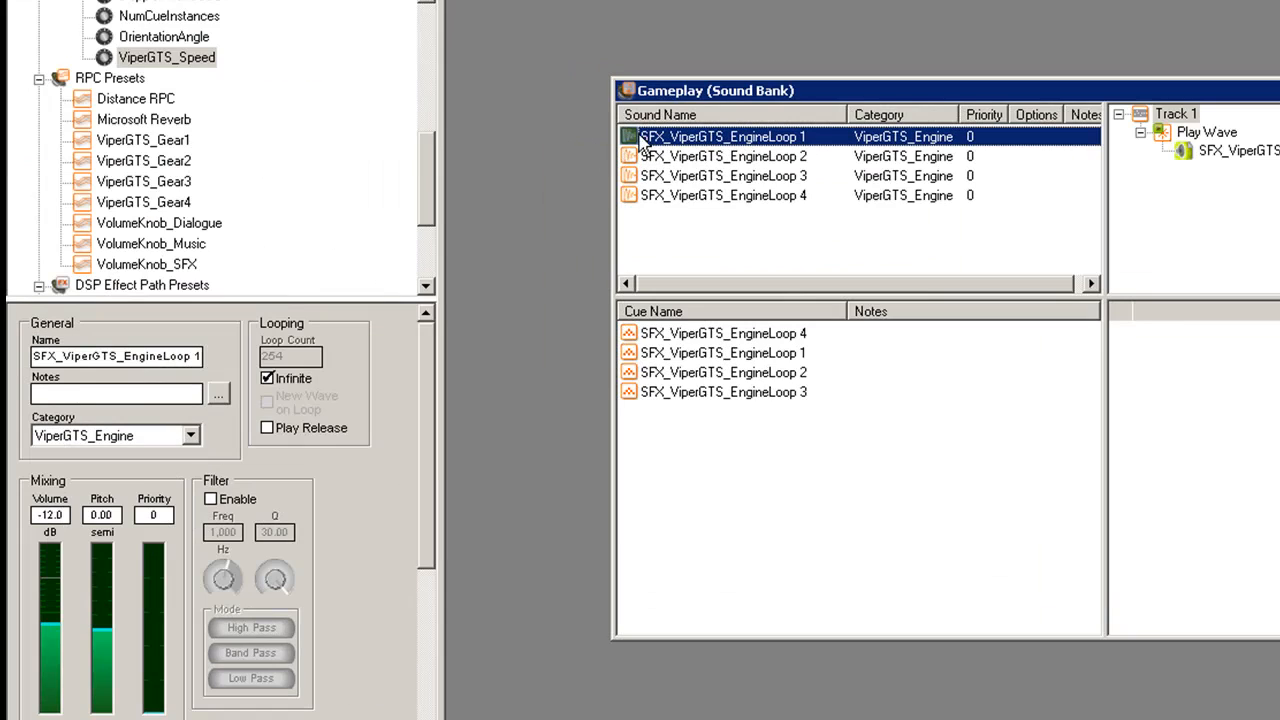
click(180, 60)
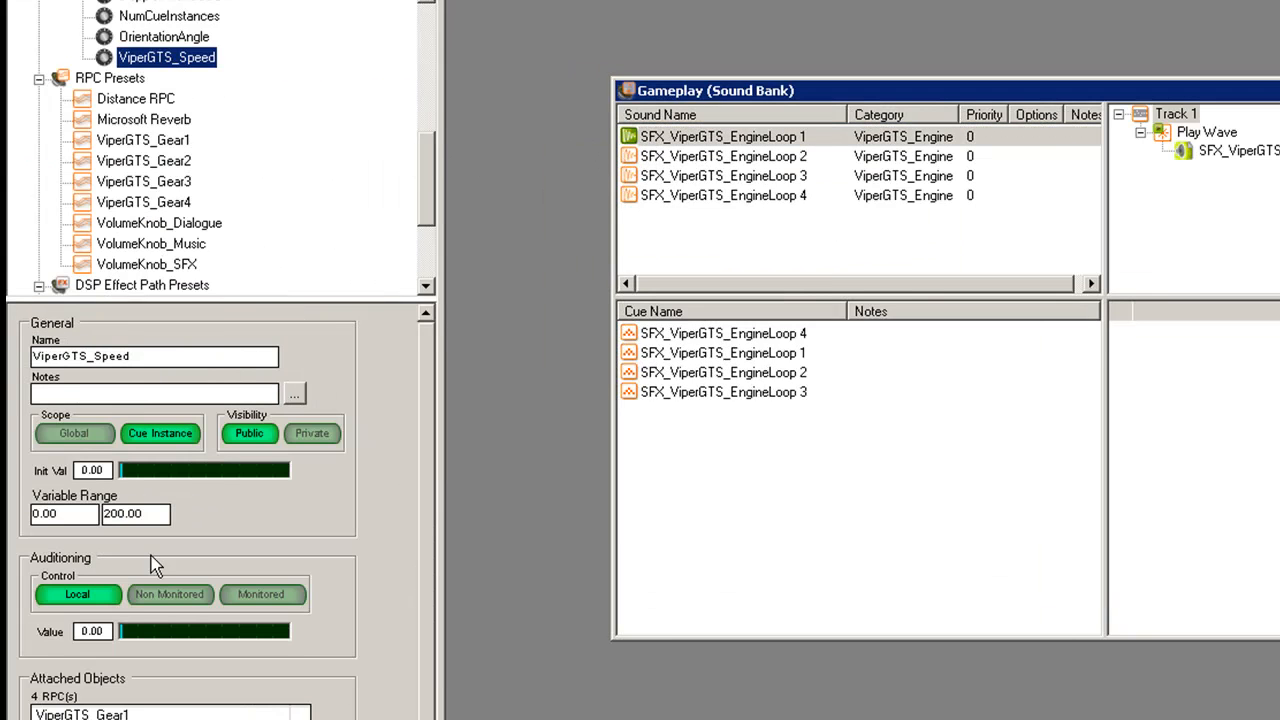
drag(122, 633, 180, 632)
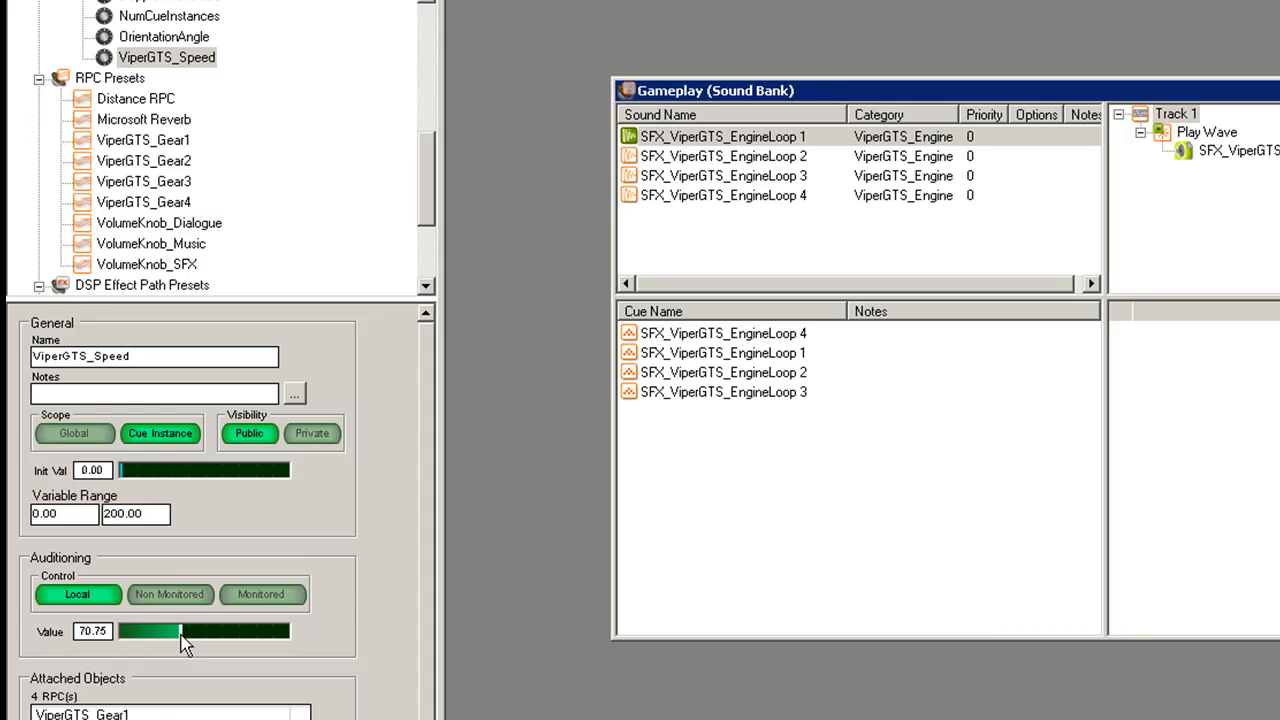
- Play SFX_ViperGTS_EngineLoop 2 and sweep the ViperGTS_Speed auditioning value up to about 128
click(727, 160)
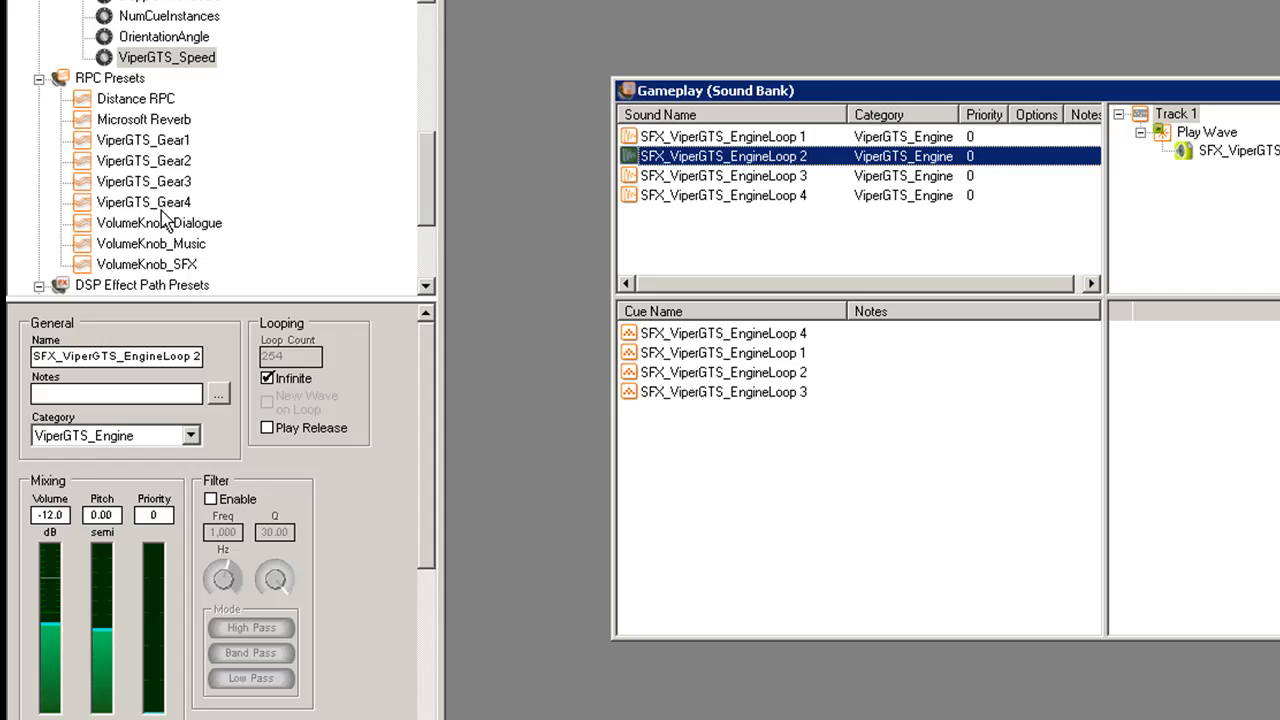
click(165, 57)
drag(179, 632, 229, 632)
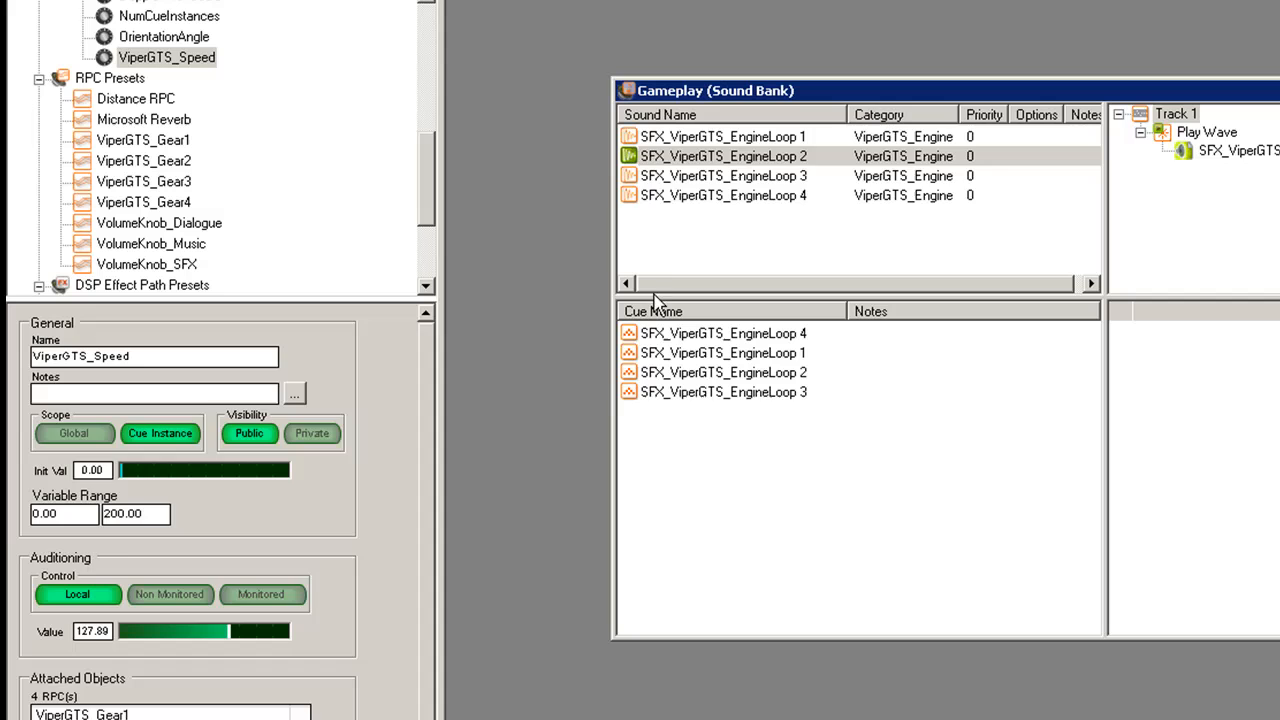
- Play SFX_ViperGTS_EngineLoop 3 and sweep the ViperGTS_Speed auditioning value up to about 156
click(718, 176)
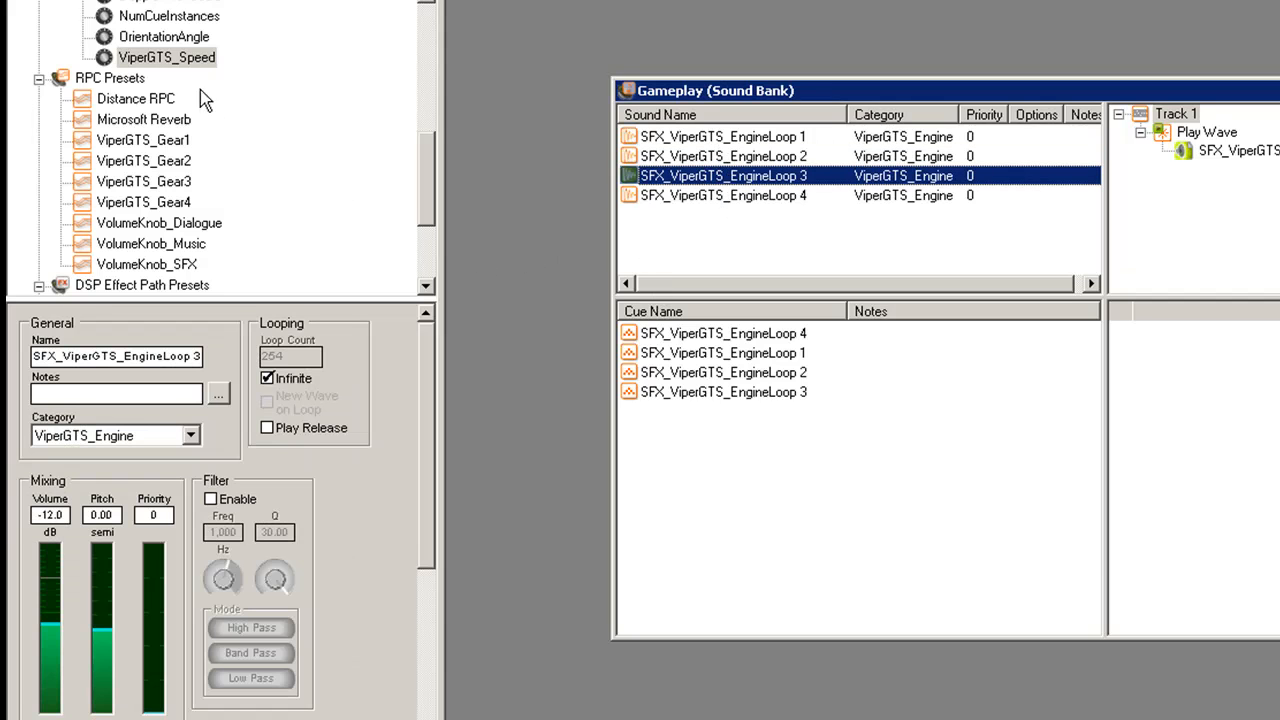
click(176, 58)
drag(224, 633, 256, 634)
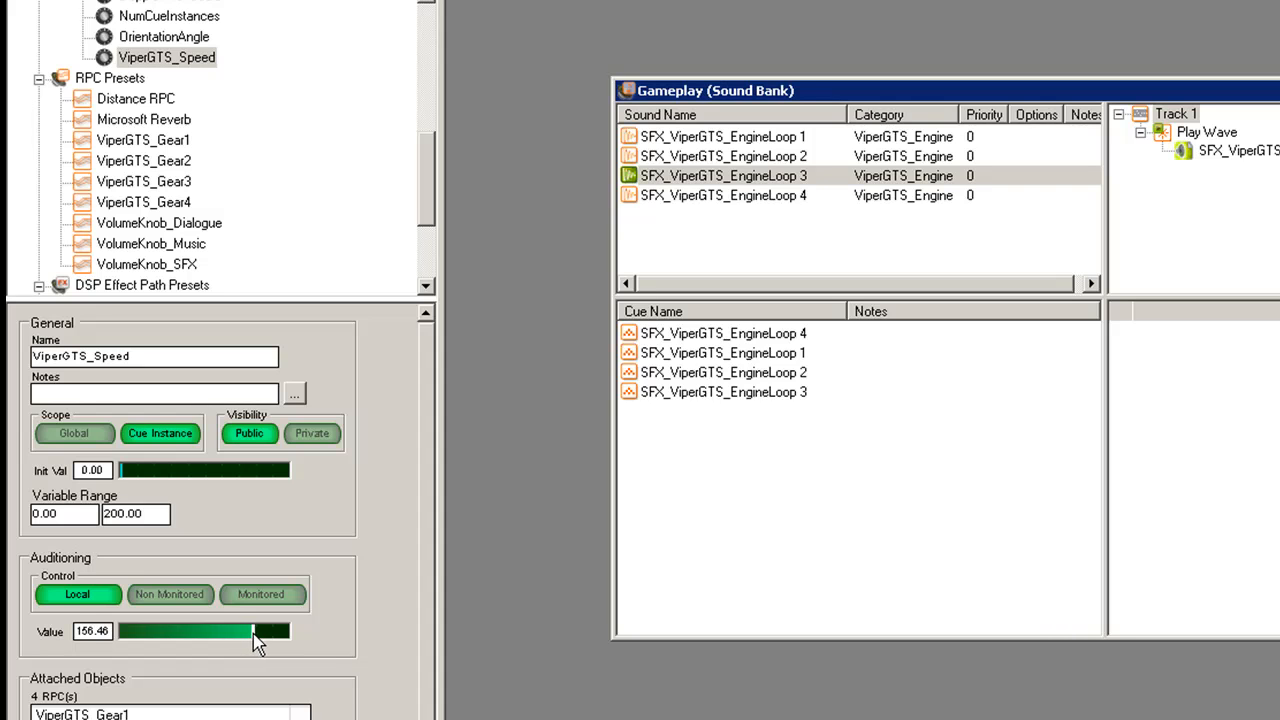
- Play SFX_ViperGTS_EngineLoop 4 and sweep the ViperGTS_Speed auditioning value up to its maximum of 200
click(737, 210)
click(737, 198)
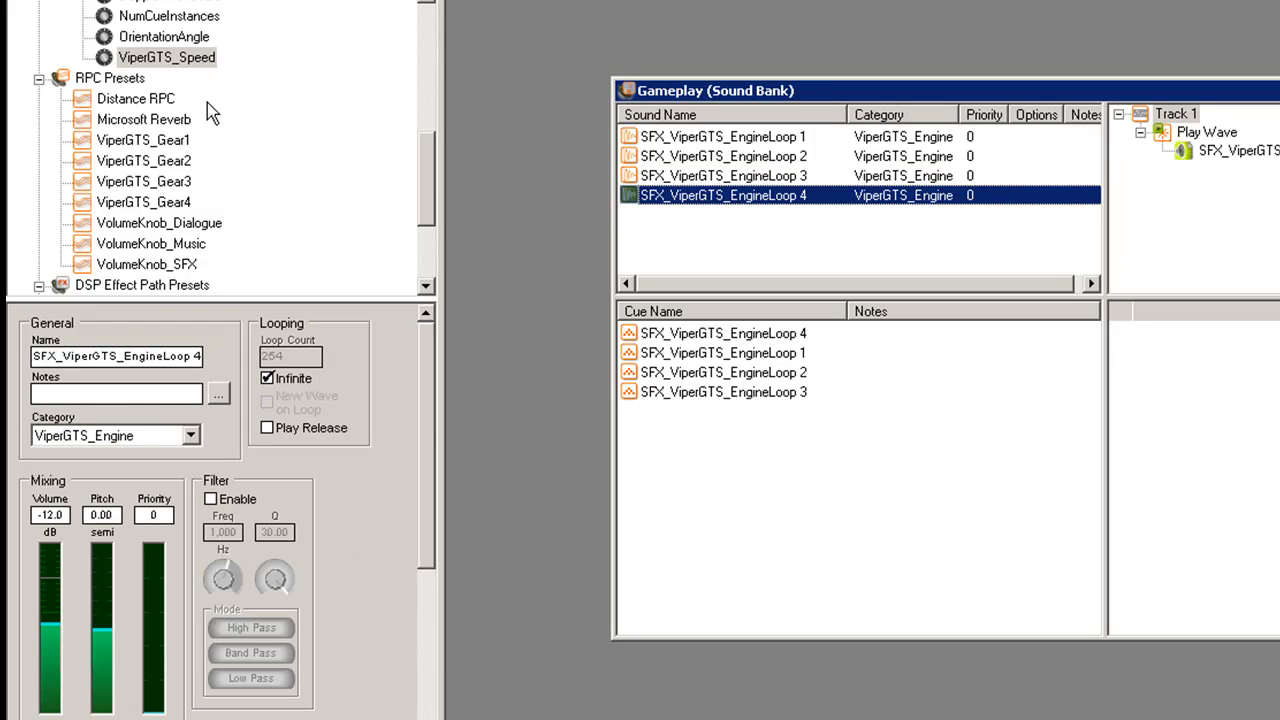
click(168, 60)
click(256, 637)
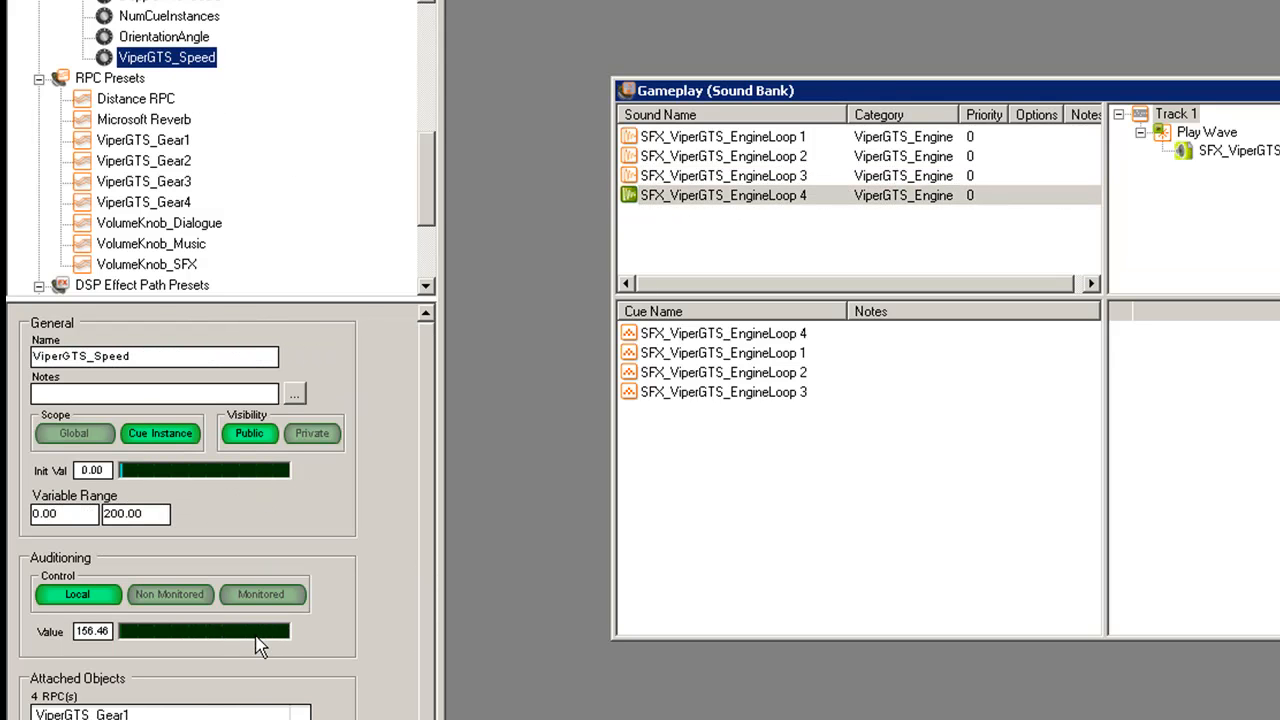
drag(256, 637, 295, 638)
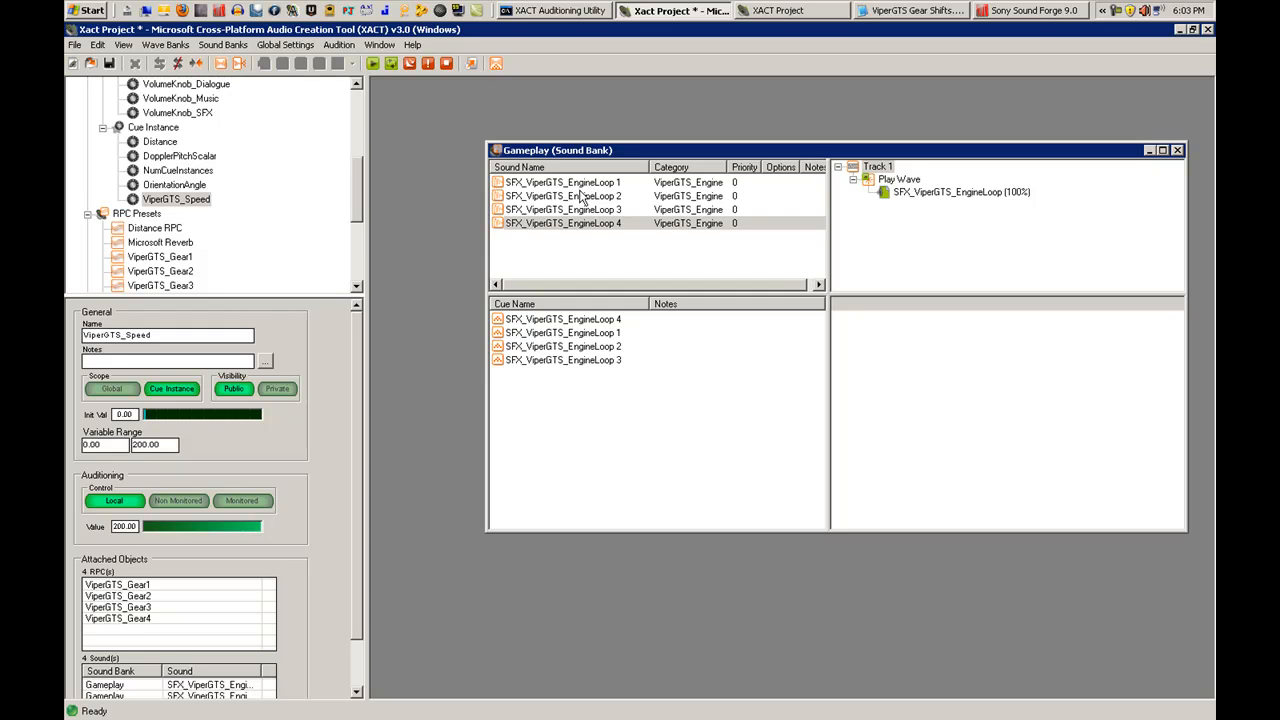
- Select the SFX_ViperGTS_EngineLoop 2 sound in the Gameplay sound bank
click(583, 197)
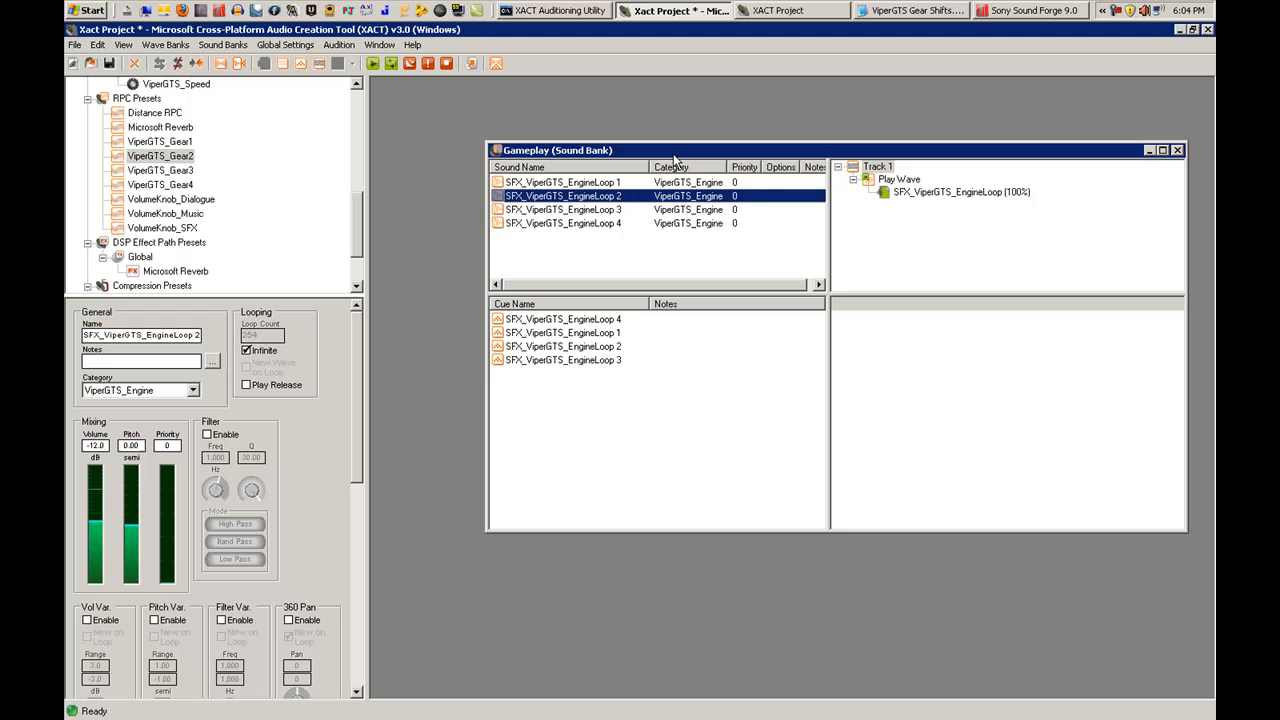